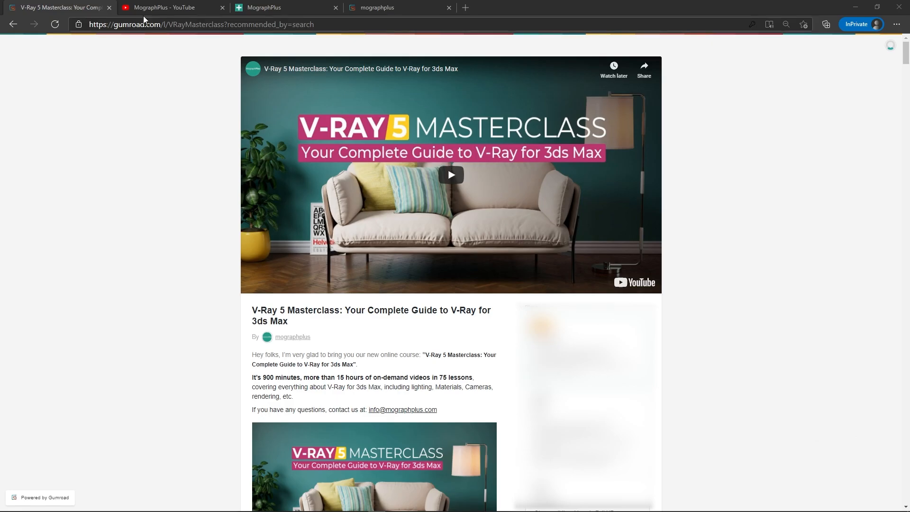
click(152, 5)
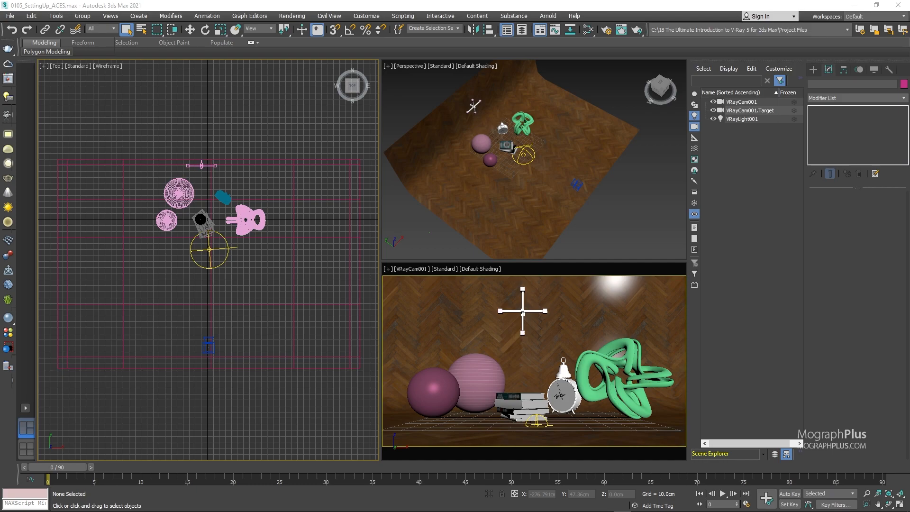
Save the current scene in 3ds Max
click(10, 15)
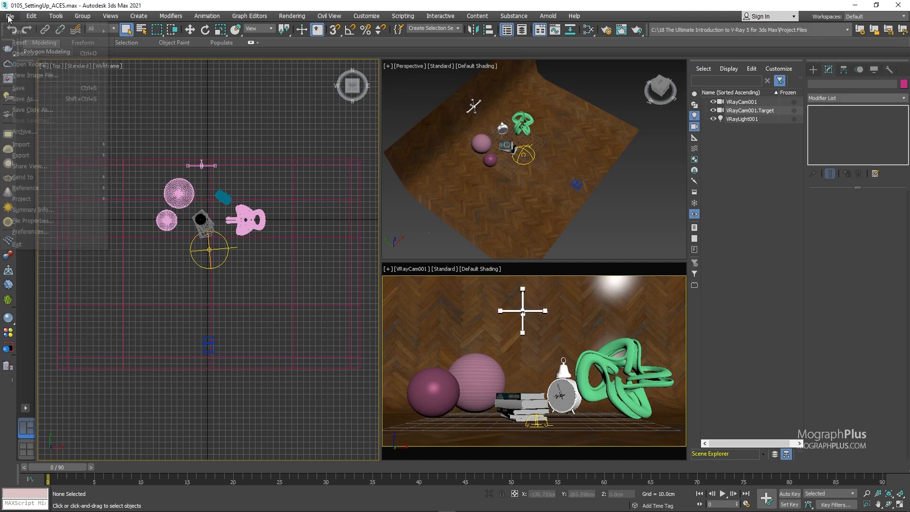
click(58, 87)
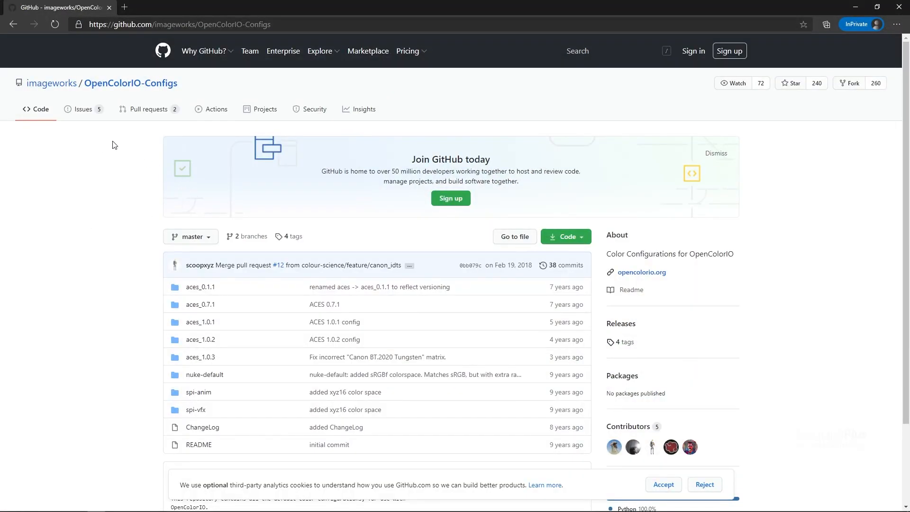
Download the imageworks OpenColorIO-Configs repository from GitHub as a ZIP archive
drag(180, 86, 83, 88)
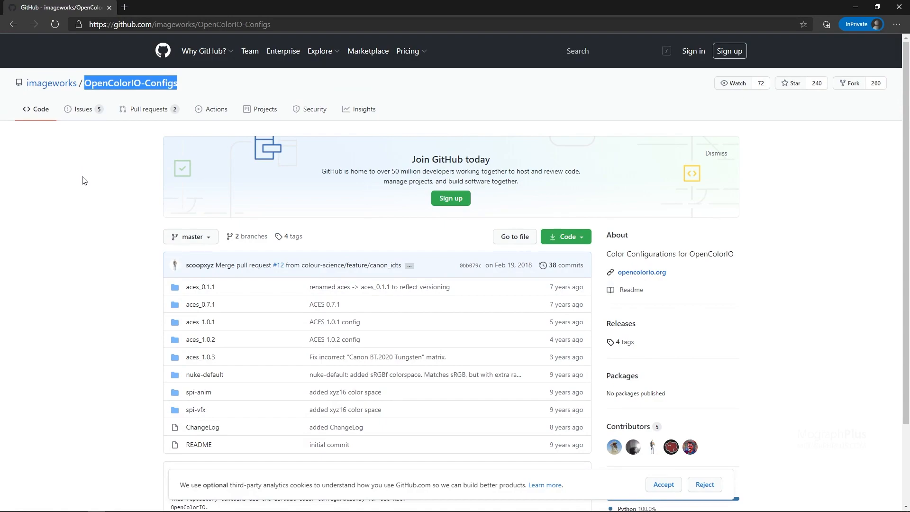
click(95, 178)
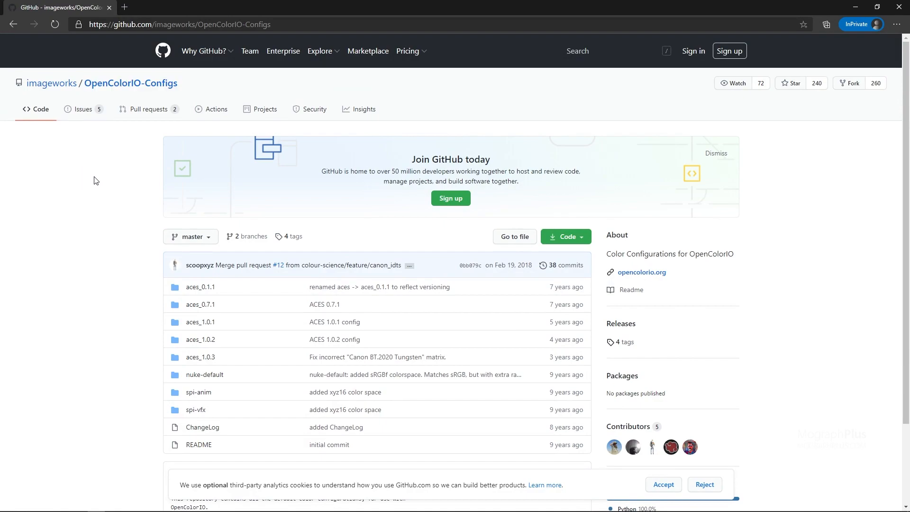
click(589, 239)
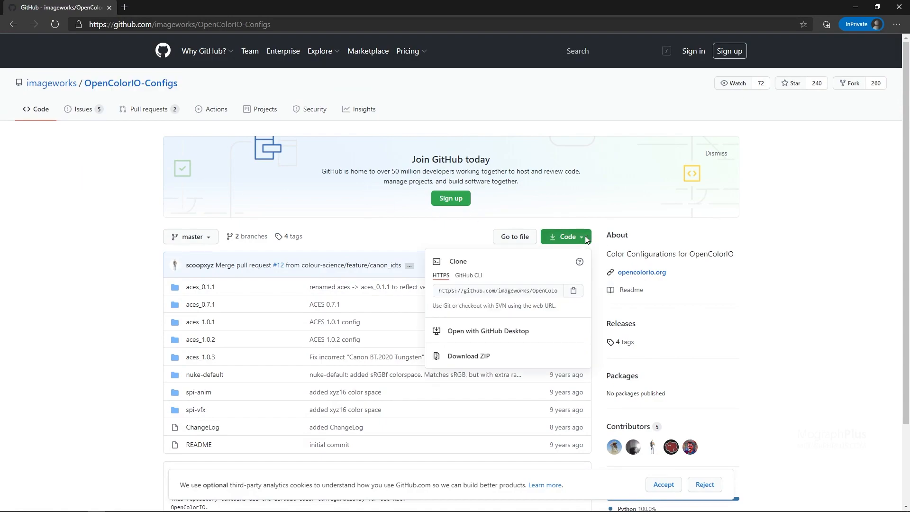
click(495, 357)
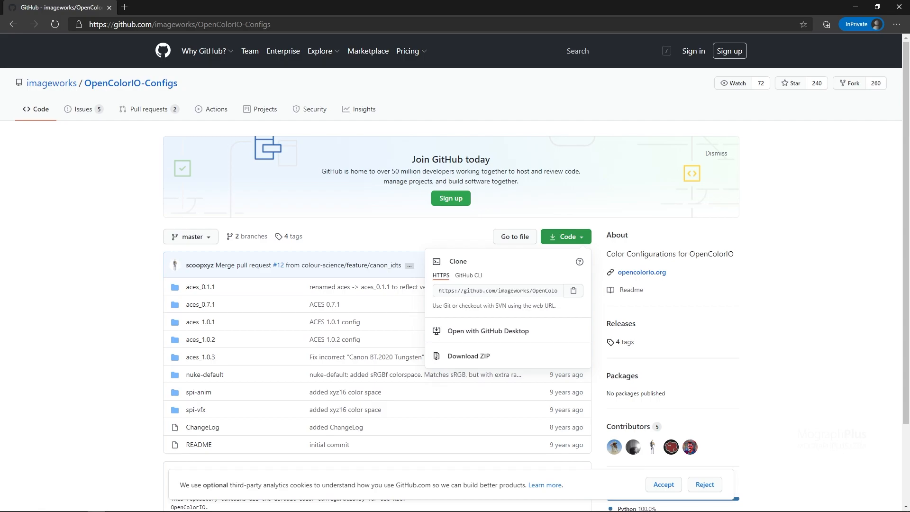
Locate config.ocio in the aces_1.0.3 folder of OpenColorIO-Configs-master in File Explorer, and close the browser
drag(0, 225, 530, 176)
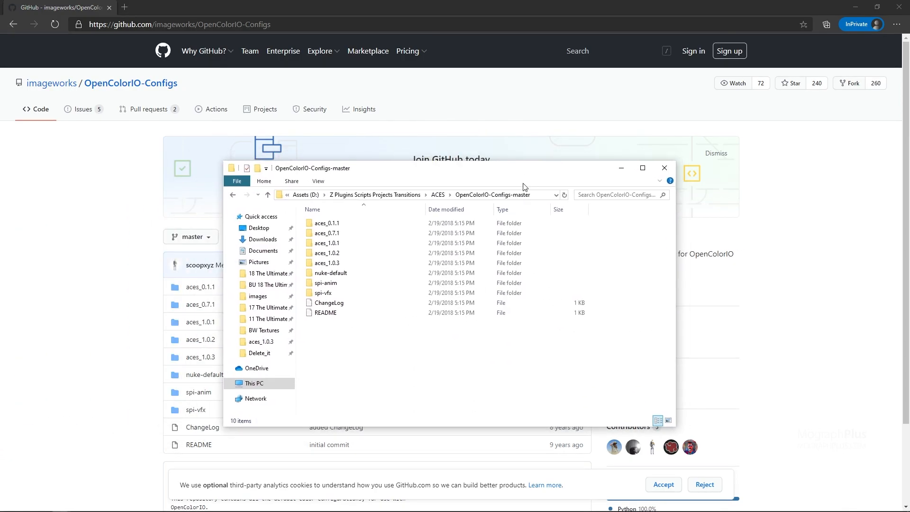
click(349, 264)
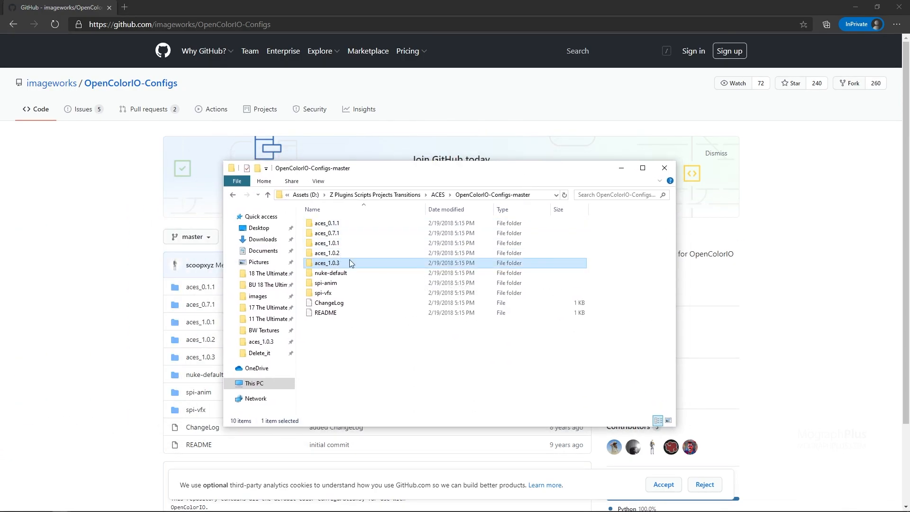
double_click(322, 264)
drag(561, 173, 251, 160)
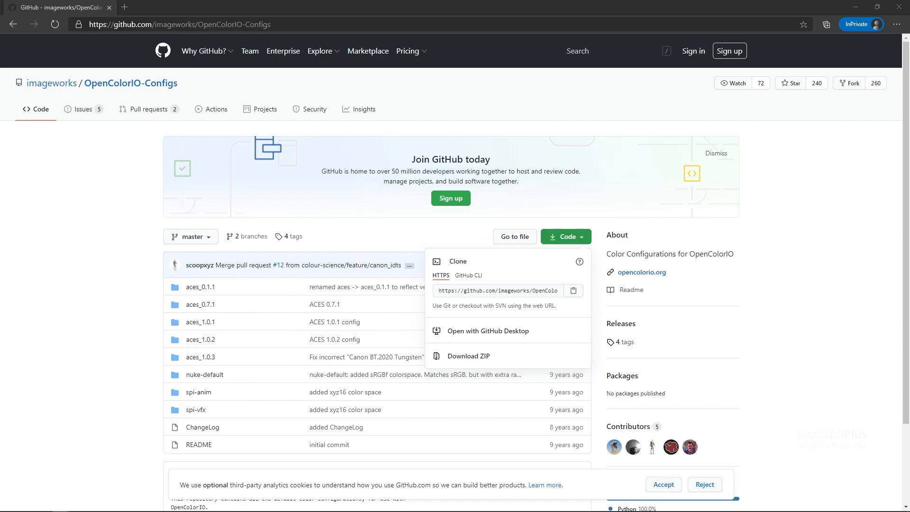
click(288, 247)
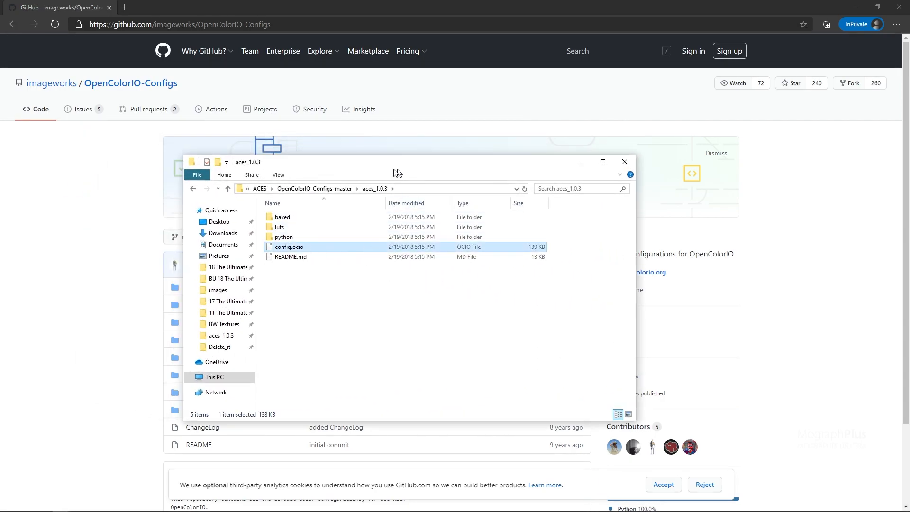
drag(398, 166, 0, 161)
click(900, 7)
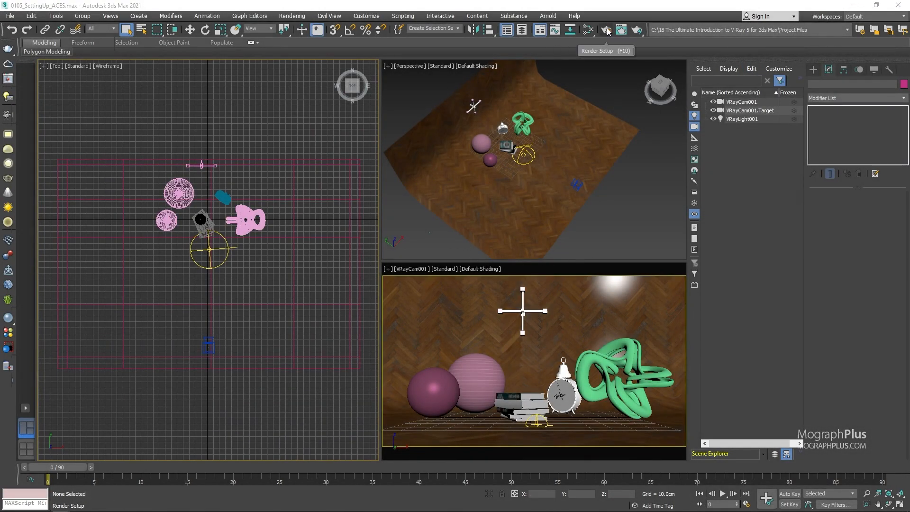
In the 3ds Max render settings, set V-Ray's rendering RGB primaries to ACEScg and enable Auto RGB primaries for VRayBitmap textures
key(F10)
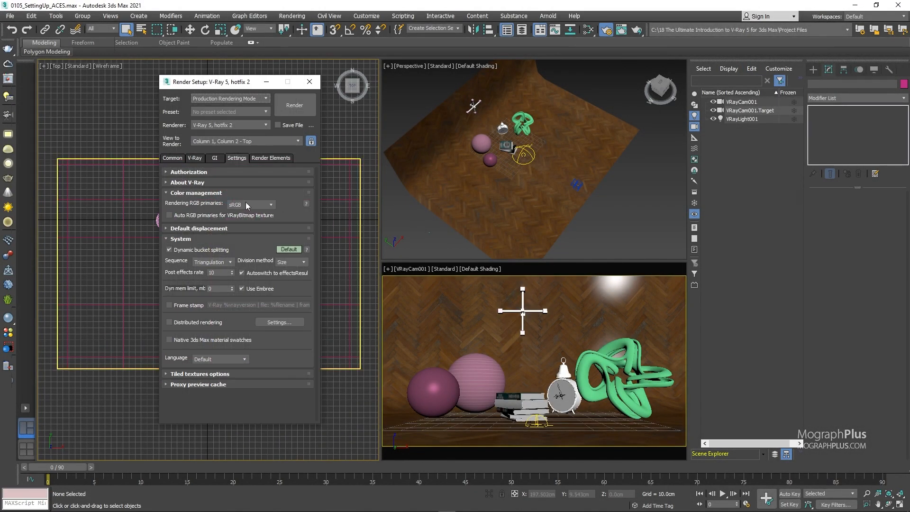
click(205, 193)
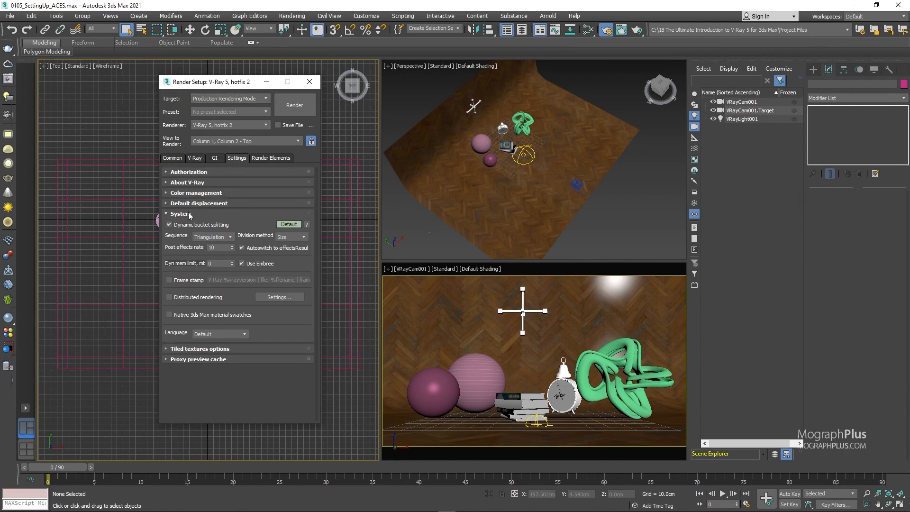
click(189, 213)
click(213, 193)
click(264, 205)
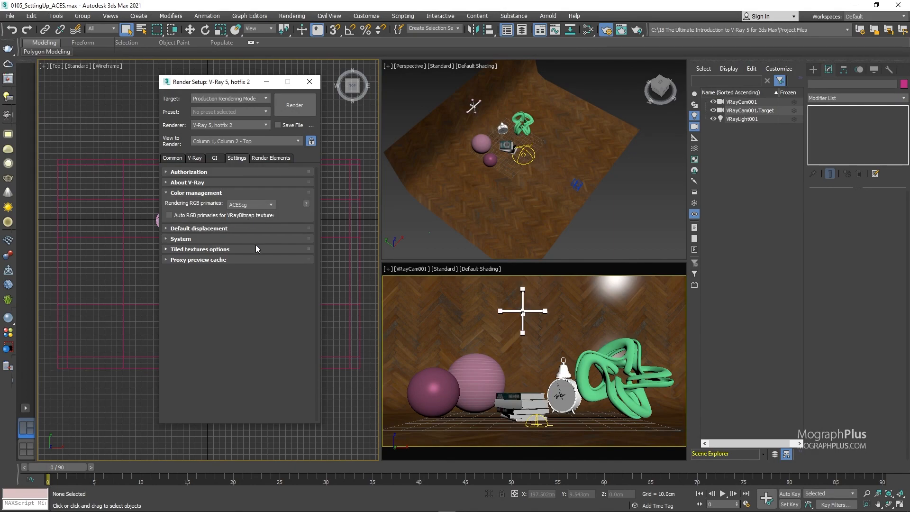
click(171, 216)
click(308, 86)
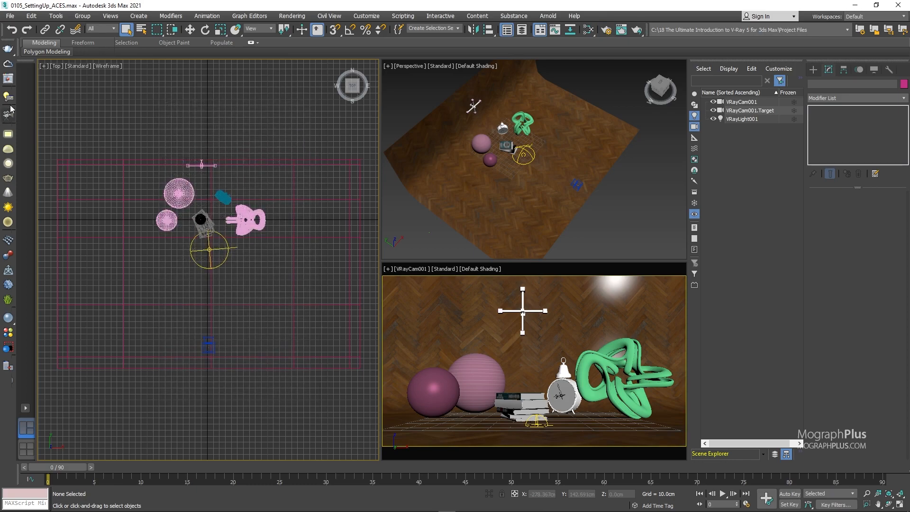
Switch the V-Ray Frame Buffer's display correction to OCIO and load config.ocio from the aces_1.0.3 folder
click(8, 79)
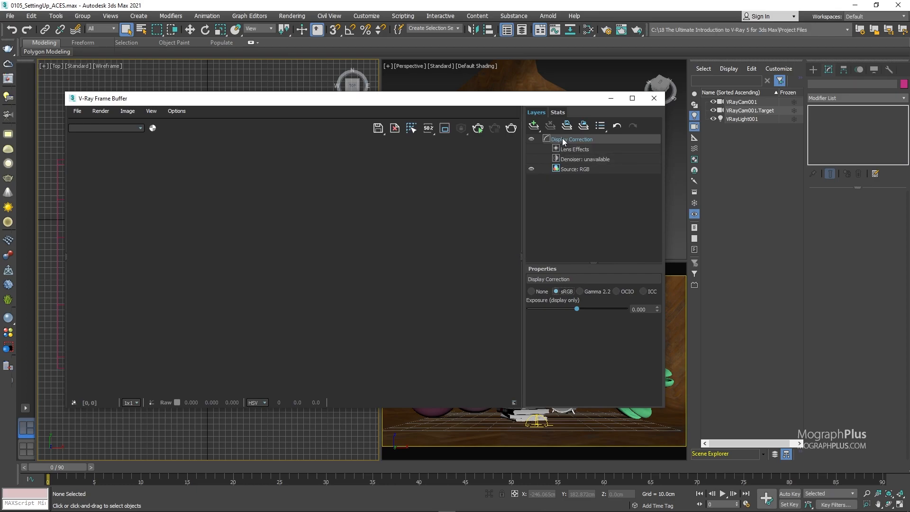
click(616, 292)
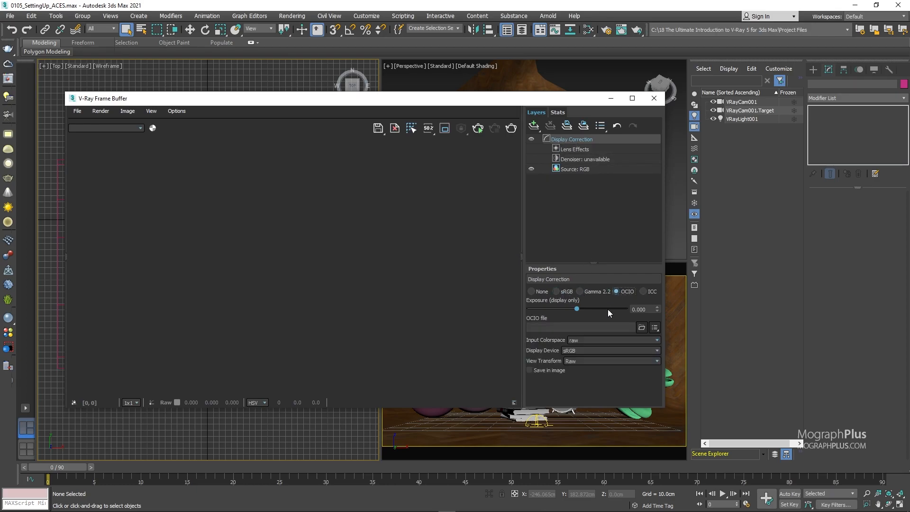
click(642, 328)
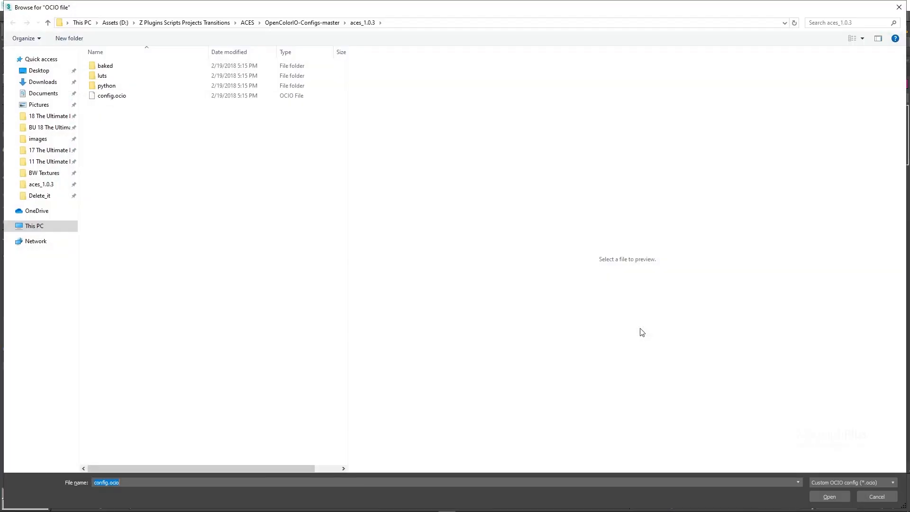
click(121, 95)
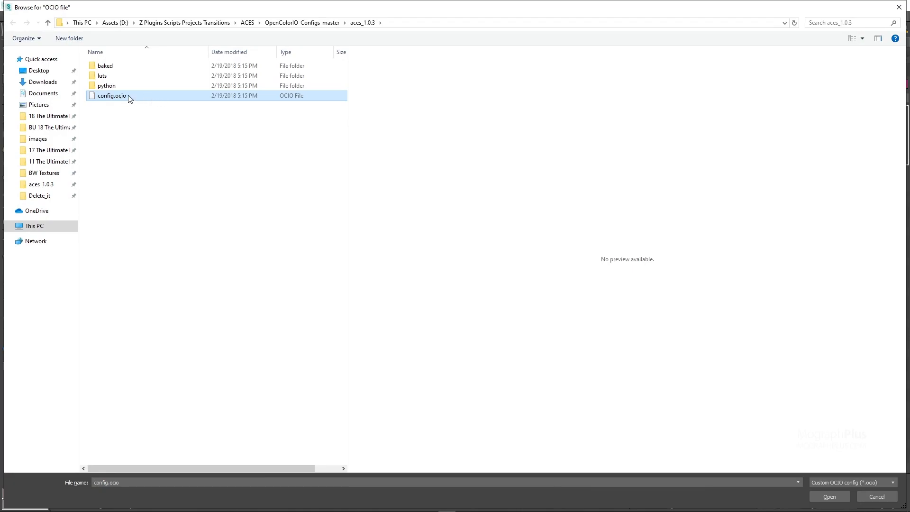
double_click(129, 98)
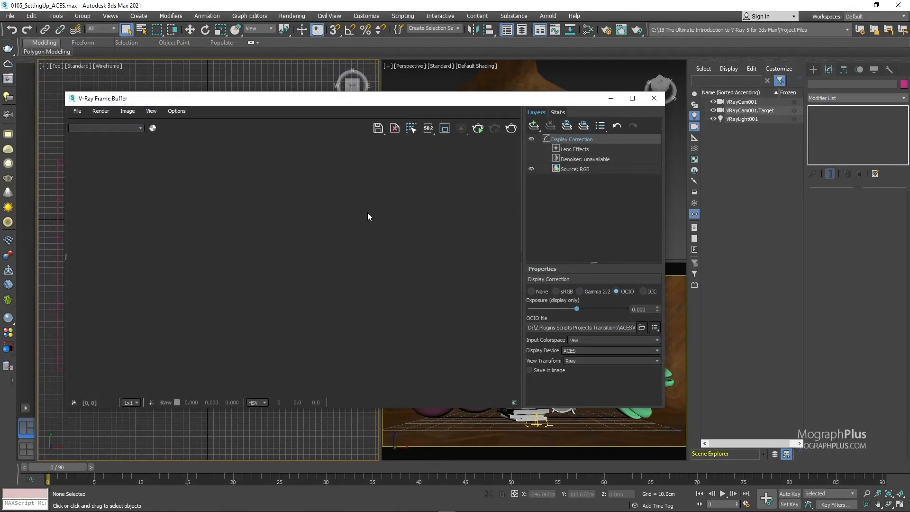
Set the OCIO input colorspace to ACES - ACEScg, the display device to ACES and the view transform to sRGB
click(657, 340)
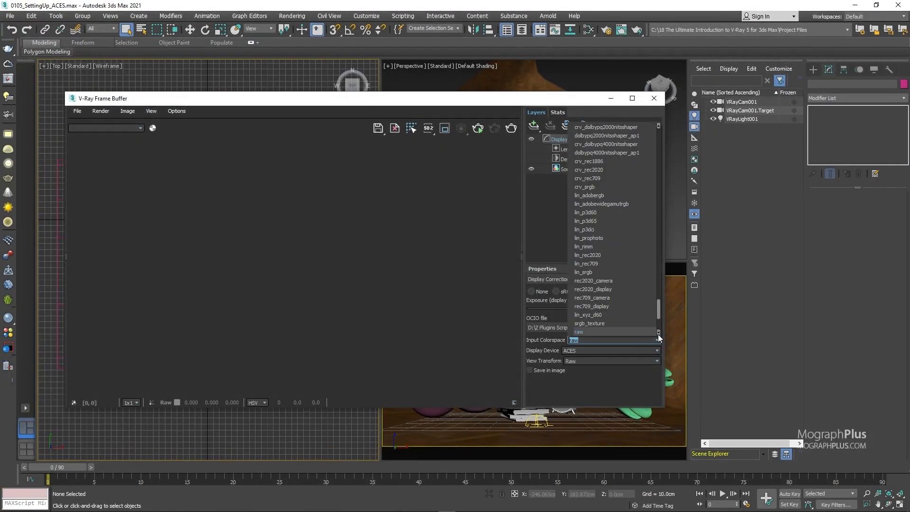
scroll(650, 205, up, 10)
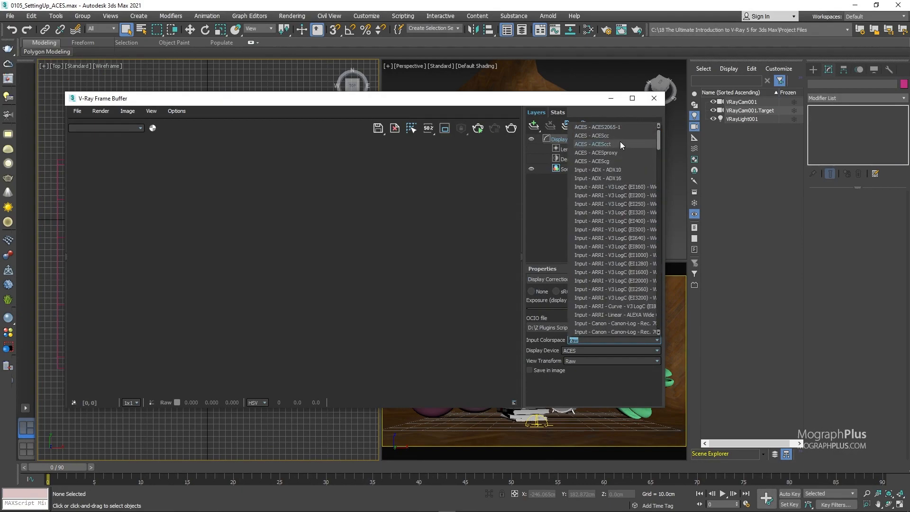
click(616, 161)
click(634, 351)
click(589, 359)
click(656, 361)
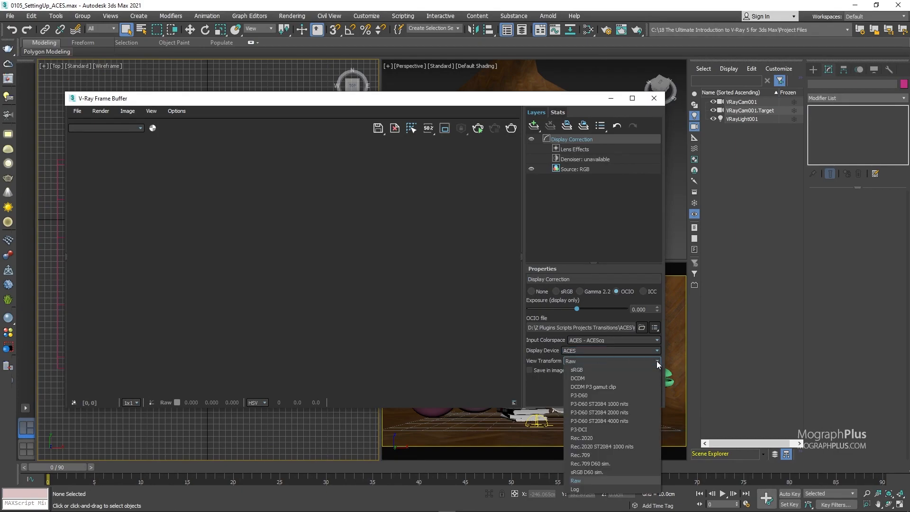
click(618, 369)
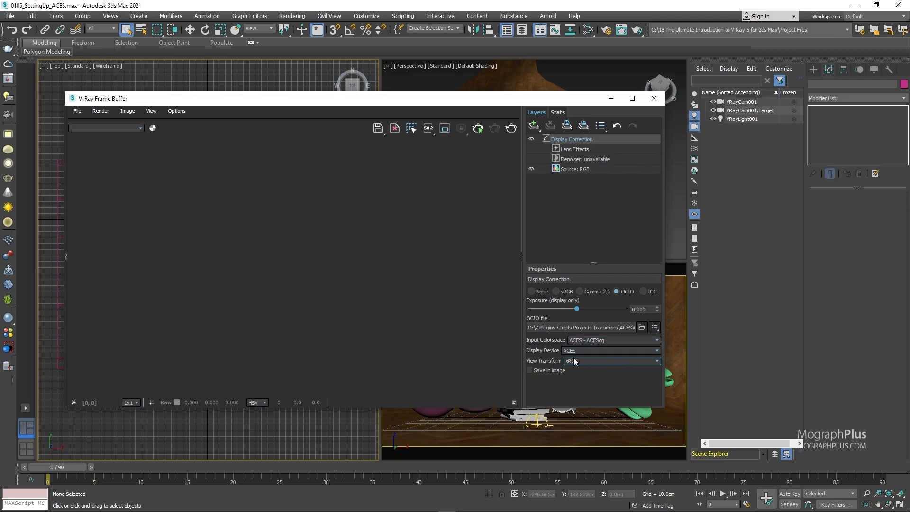
Review the available view transforms without changing the selection, and close the V-Ray Frame Buffer
click(652, 362)
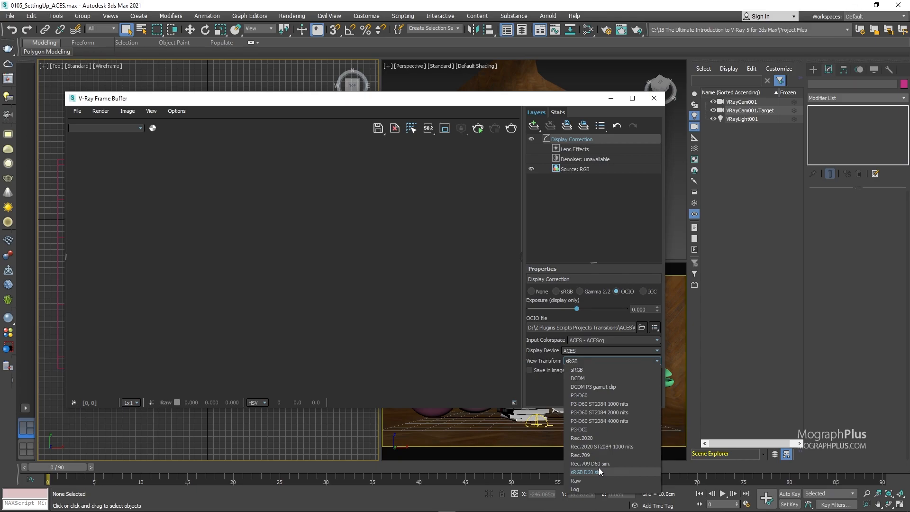
click(552, 400)
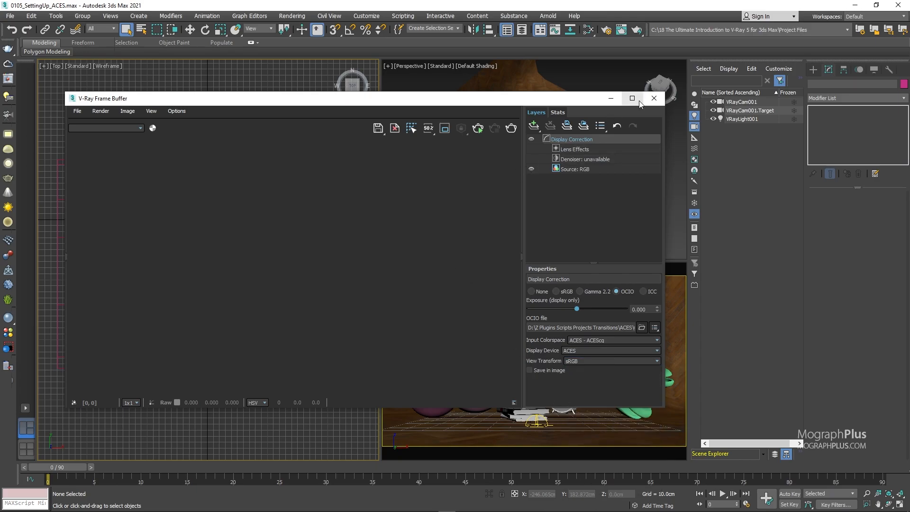
click(654, 98)
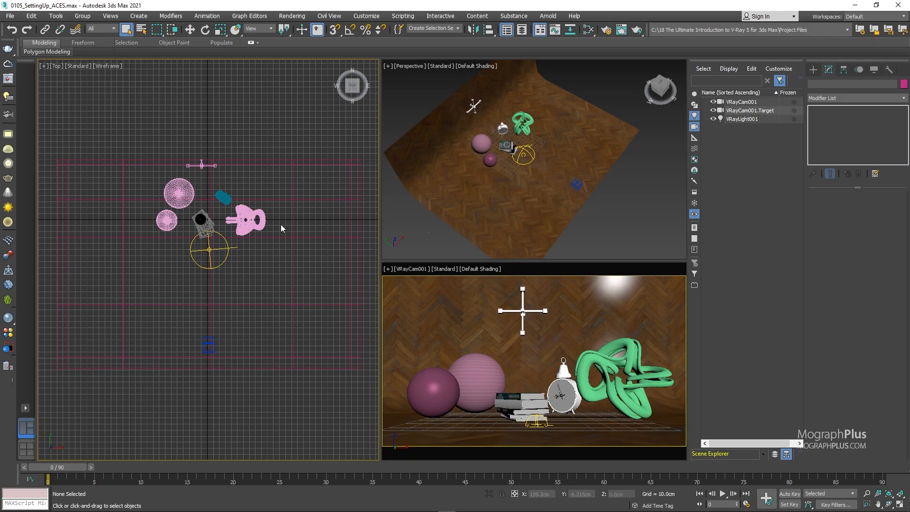
Examine the VRayBitmap nodes feeding Wood_Mtl and the separate bathroom_4k.hdr bitmap in the material editor
click(588, 29)
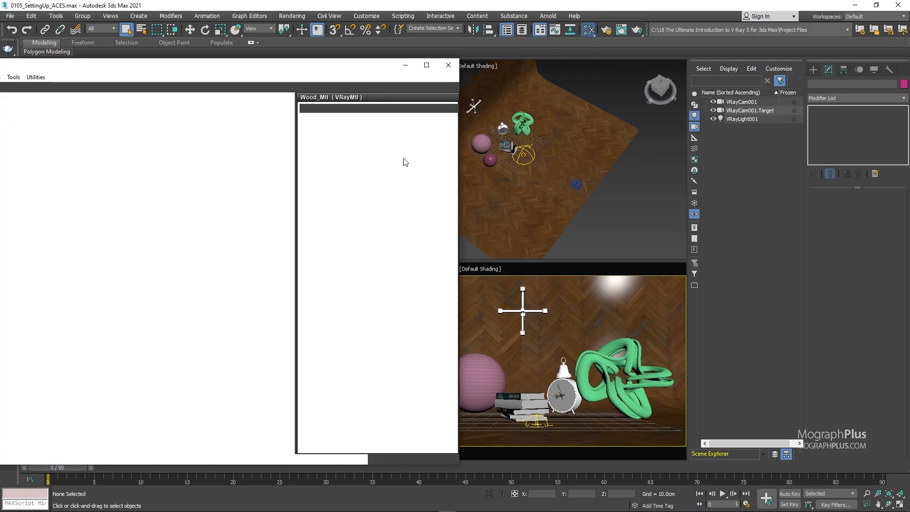
middle_drag(235, 274, 184, 311)
middle_drag(75, 298, 104, 297)
middle_drag(224, 288, 202, 308)
scroll(206, 231, up, 5)
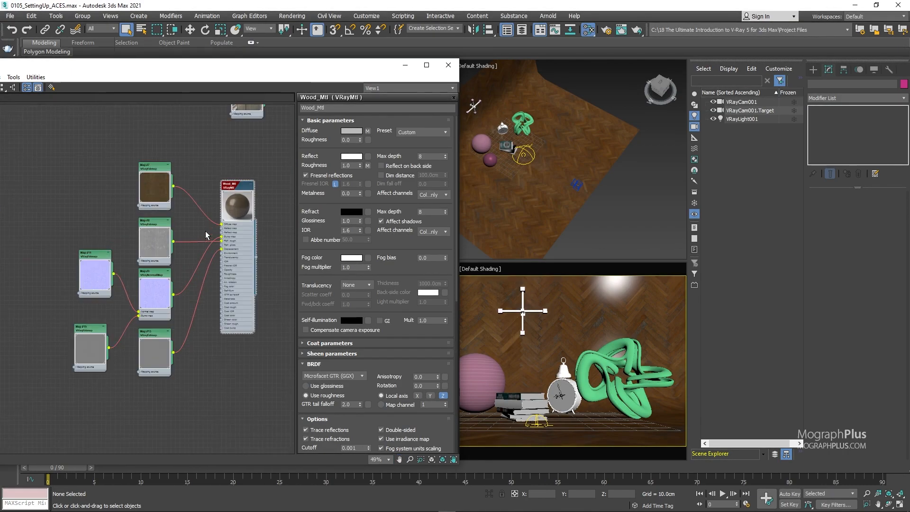
middle_drag(197, 179, 192, 139)
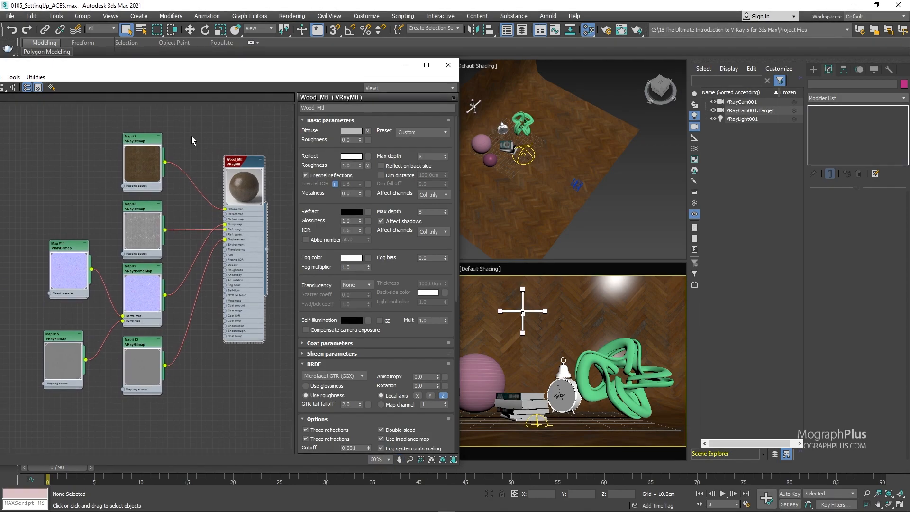
click(140, 143)
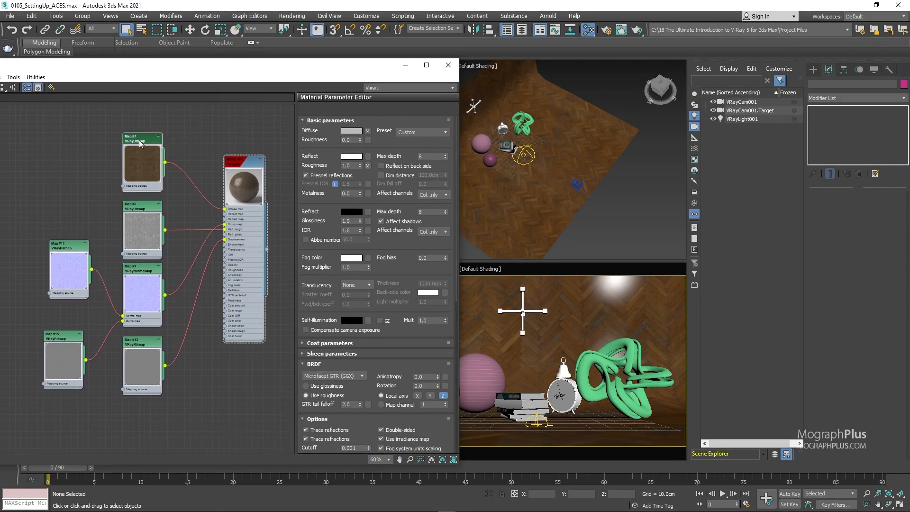
click(140, 205)
click(70, 245)
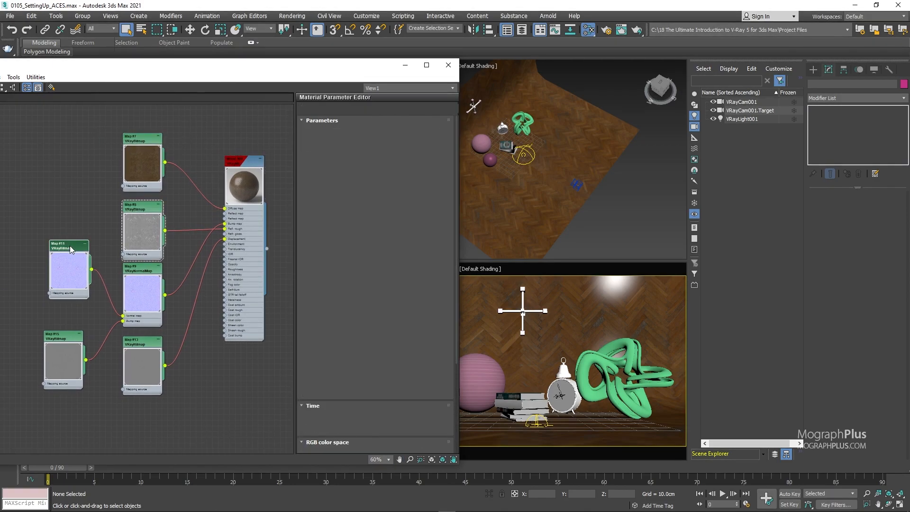
click(55, 345)
click(147, 338)
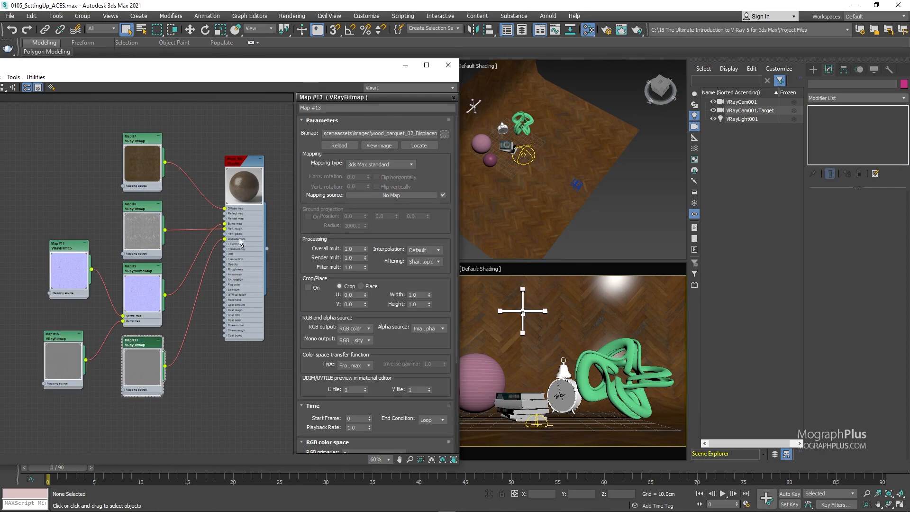
middle_drag(215, 127, 231, 239)
click(264, 156)
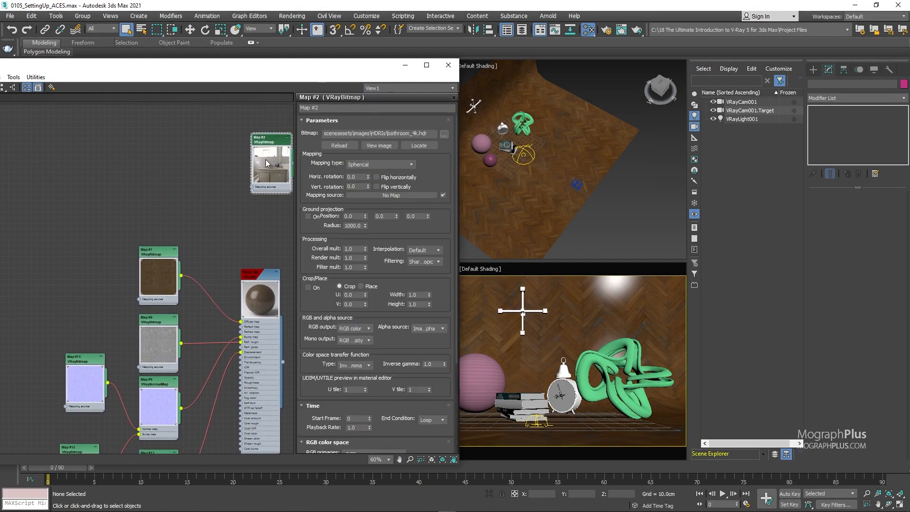
Inspect the parquet Albedo bitmap (Map #7) feeding Wood_Mtl and select the BackDrop floor object in the scene
middle_drag(189, 225, 189, 129)
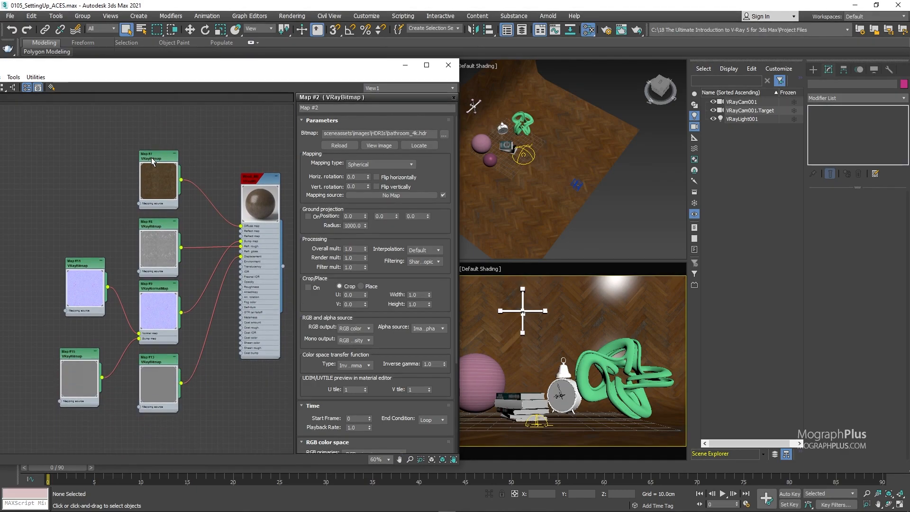
click(151, 158)
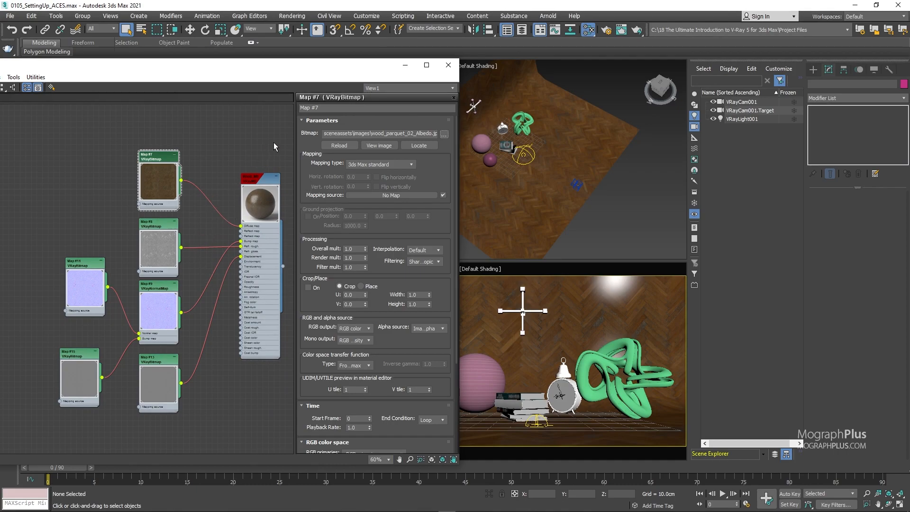
drag(288, 159, 229, 387)
click(507, 226)
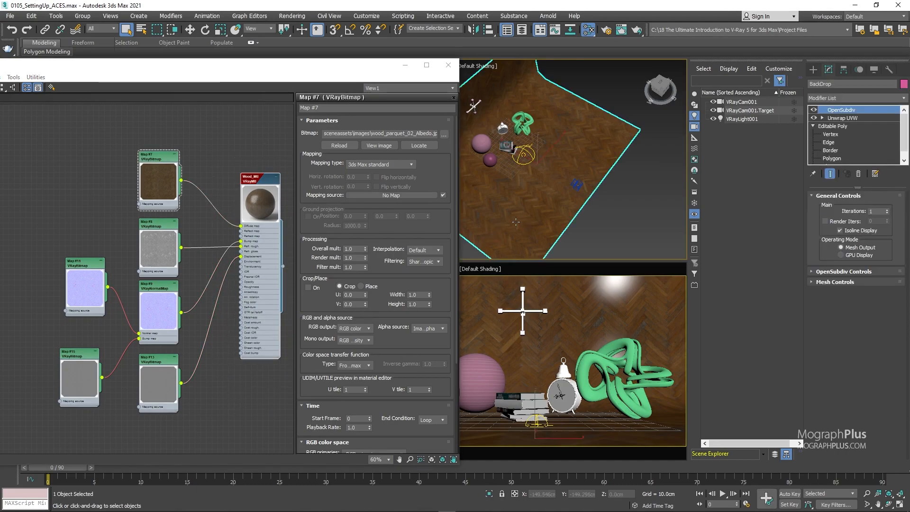
double_click(244, 180)
double_click(171, 160)
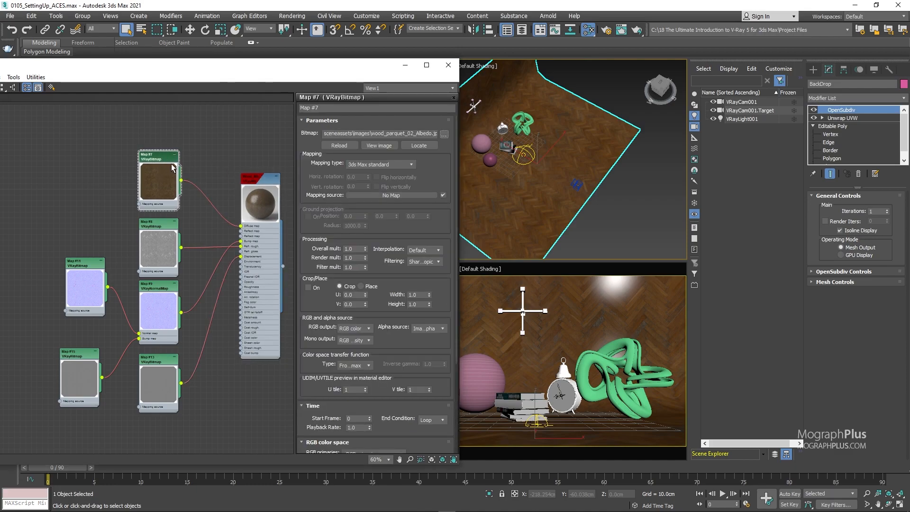
Set the Albedo bitmap's RGB primaries to sRGB primaries and check its color space transfer function type
drag(393, 342, 390, 280)
click(363, 394)
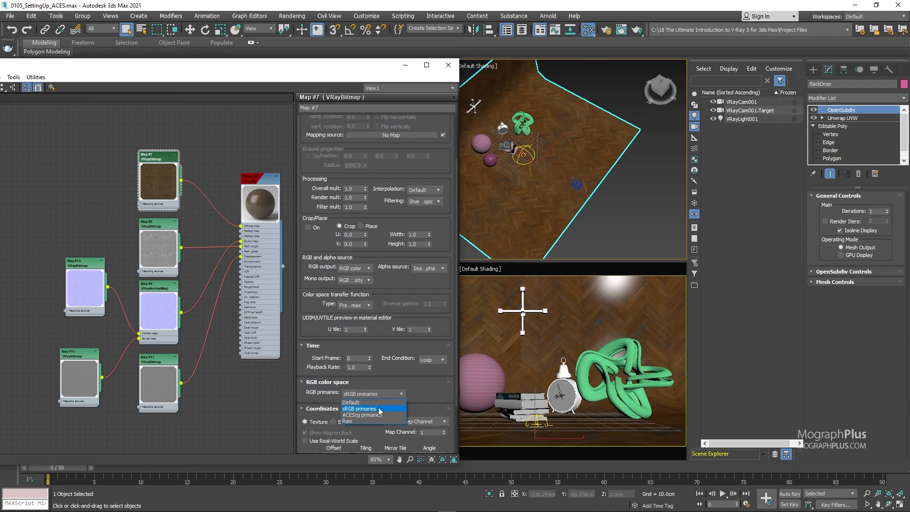
click(380, 410)
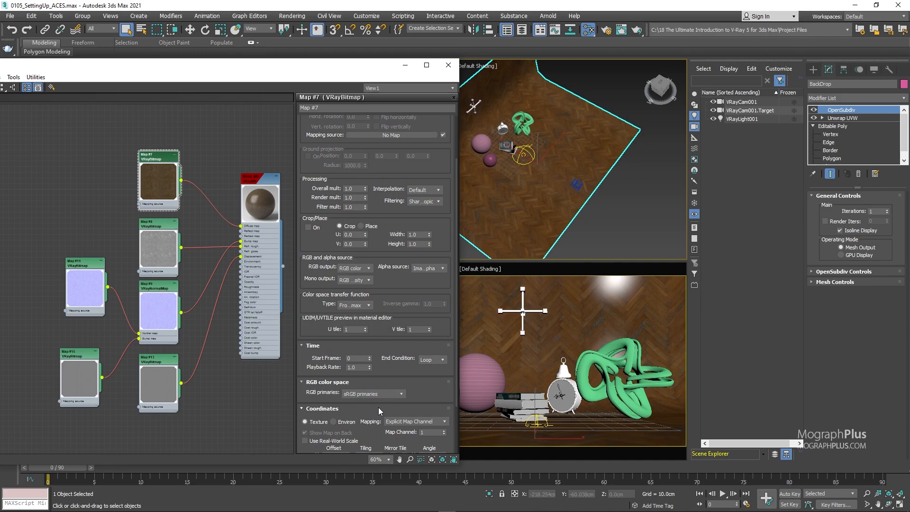
click(368, 306)
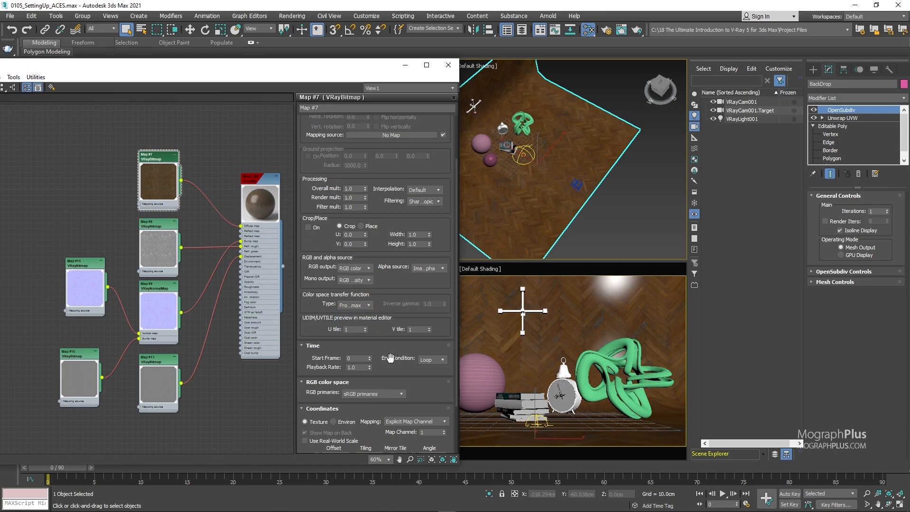
Set the gray Map #8 bitmap's RGB primaries to Raw and its color space transfer function to From 3ds max
double_click(162, 225)
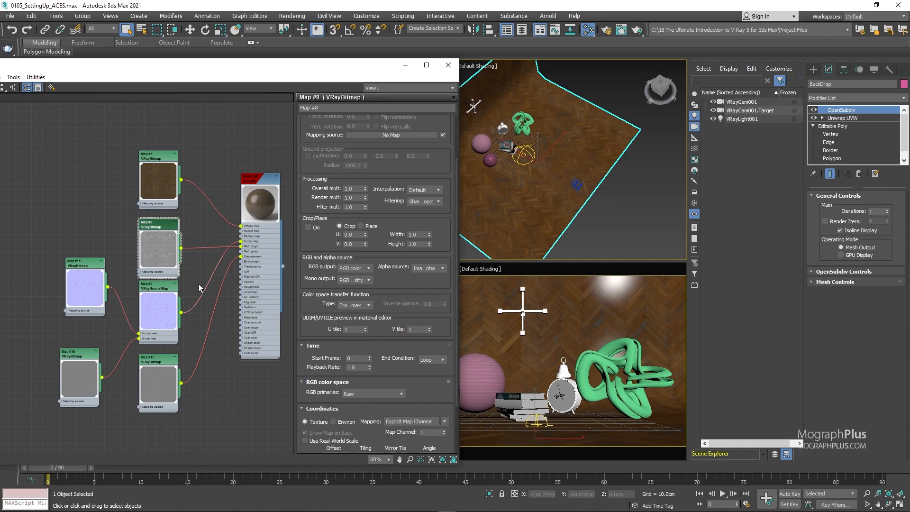
drag(124, 214, 212, 262)
click(367, 394)
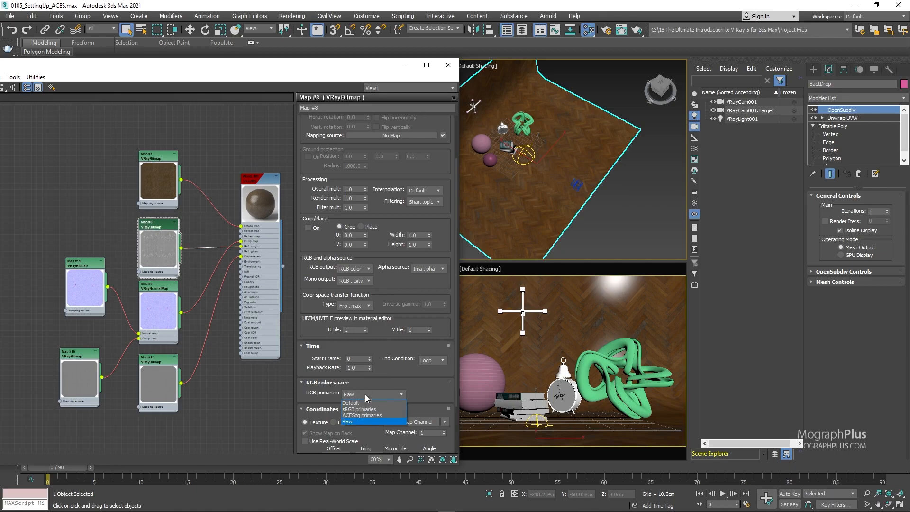
click(359, 421)
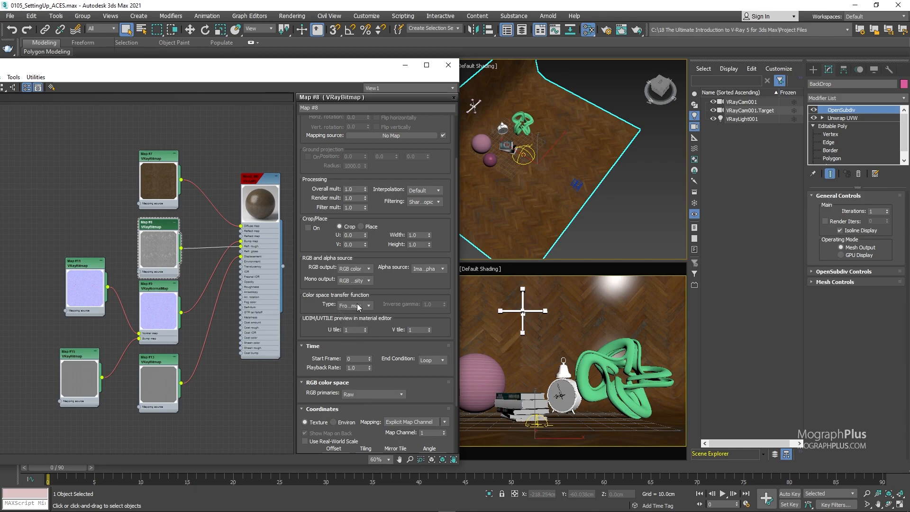
click(361, 306)
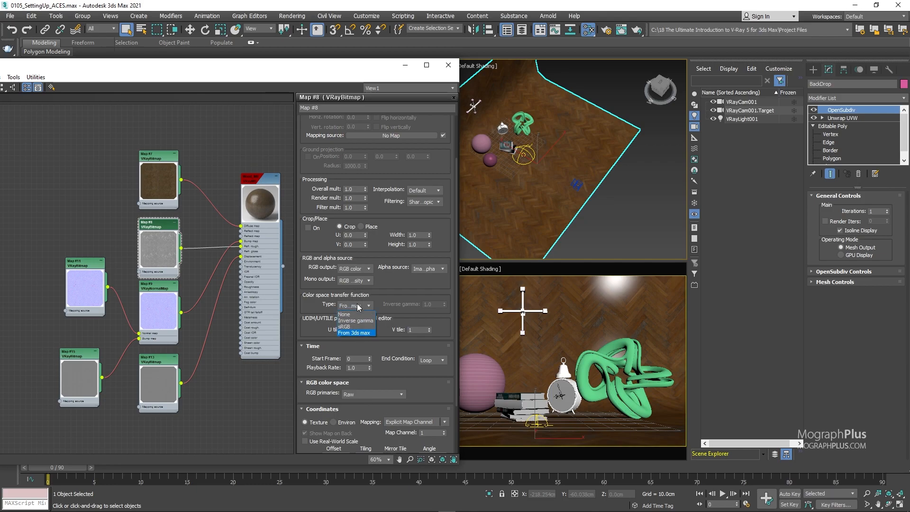
click(353, 334)
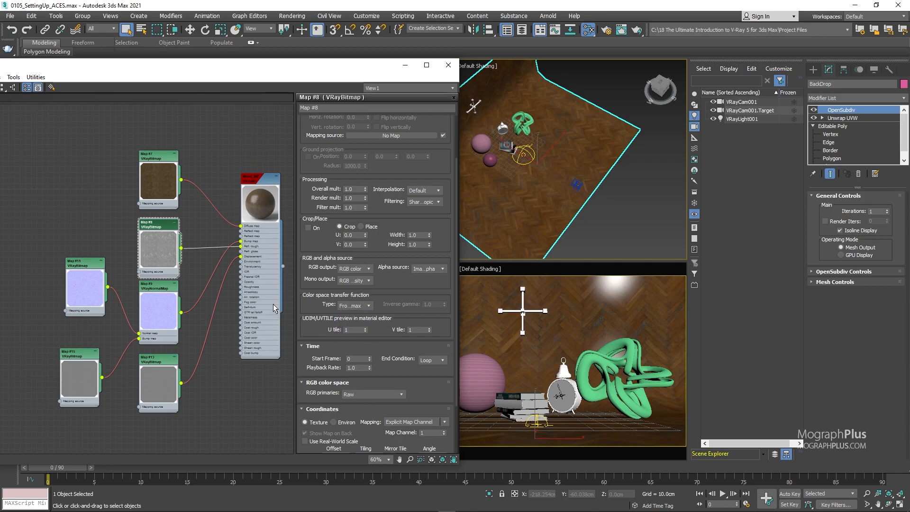
Check the color space settings of the remaining two gray bitmaps in the Wood_Mtl network
click(77, 355)
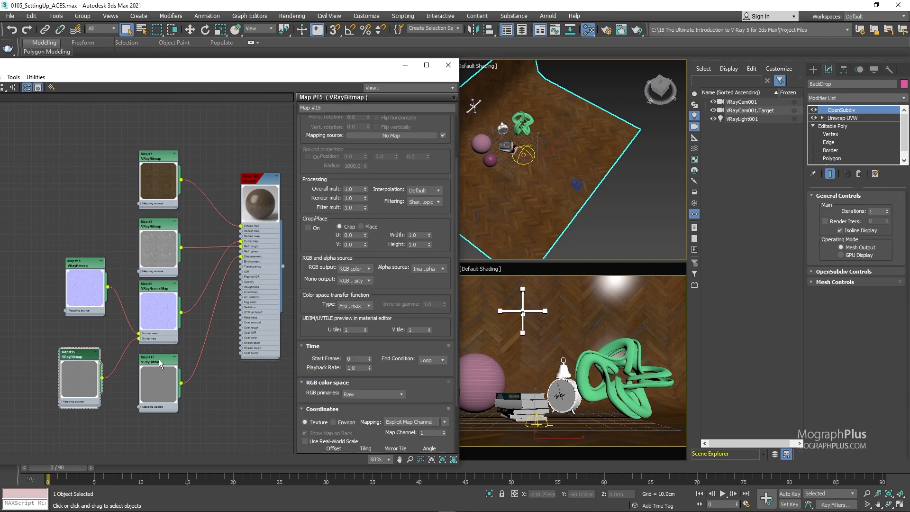
click(160, 364)
drag(131, 433, 190, 361)
Set the parquet Normal bitmap's RGB primaries to Raw and its color space transfer function type to None
drag(53, 235, 108, 320)
click(80, 266)
click(365, 394)
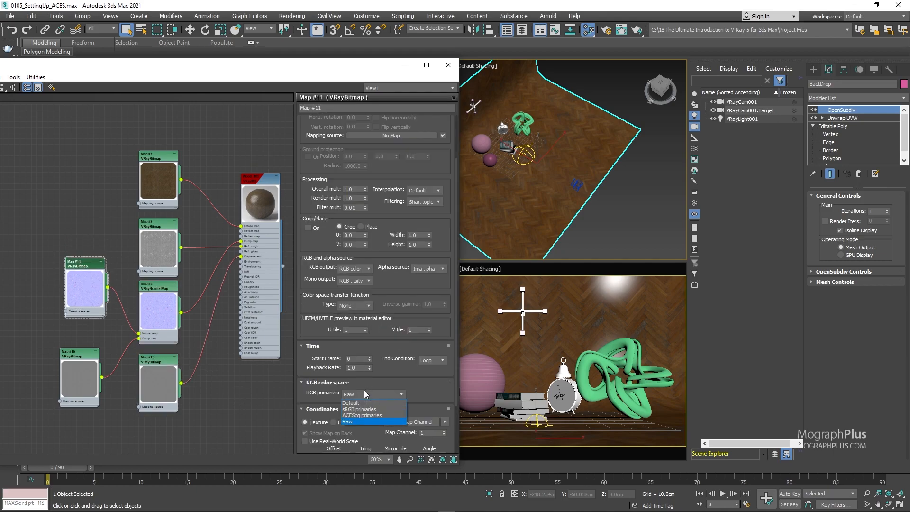
click(357, 422)
click(352, 305)
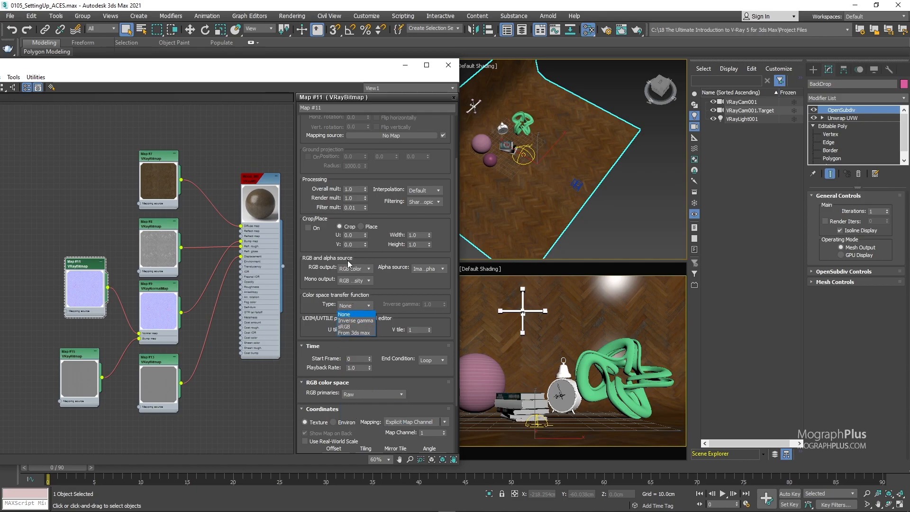
click(352, 316)
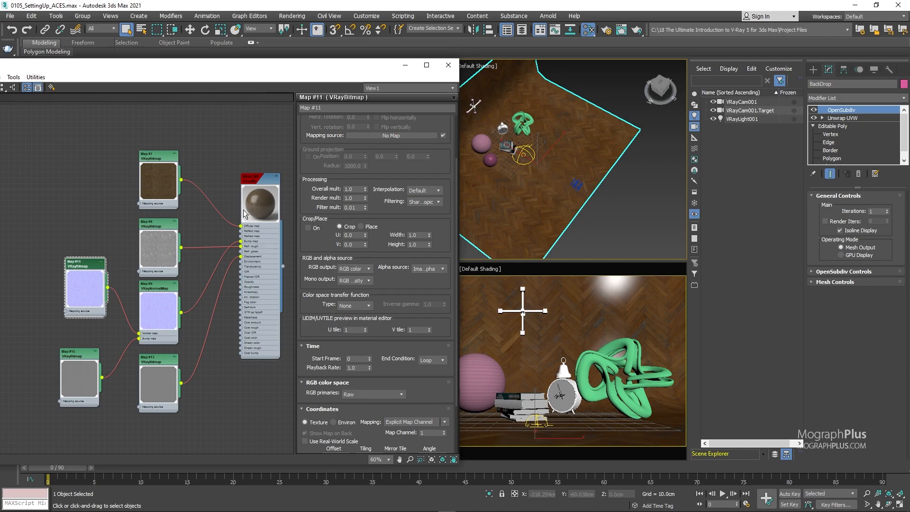
Select the dome light VRayLight001 and locate its HDR texture node in the material editor
click(738, 117)
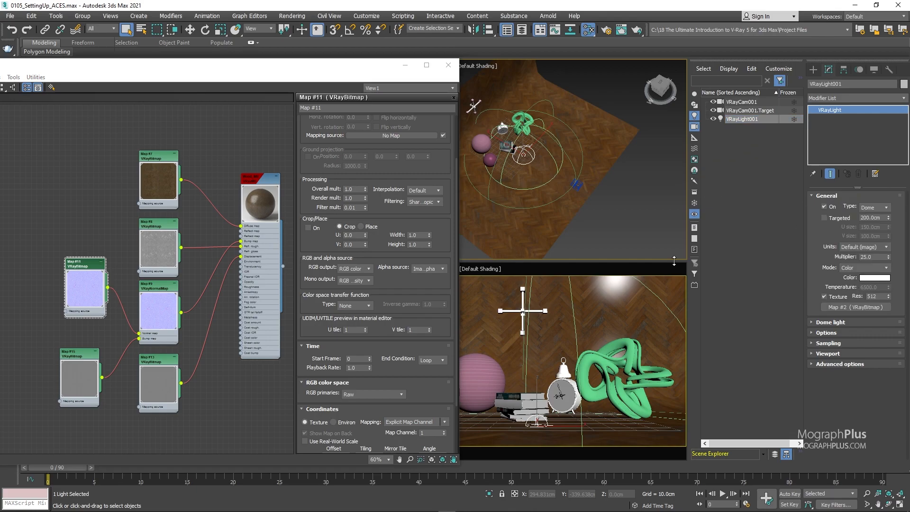
middle_drag(206, 133, 198, 220)
drag(269, 150, 839, 308)
click(435, 288)
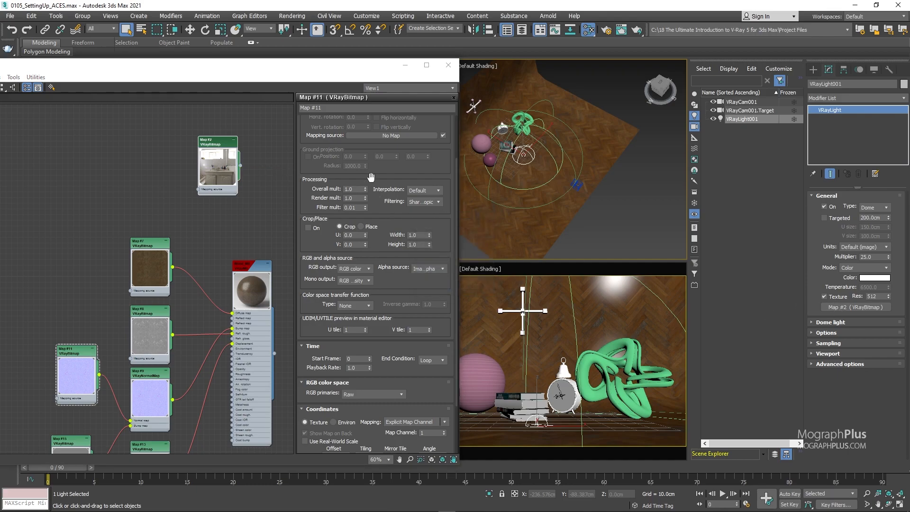
Preview the parquet Normal bitmap's image and close the preview window
scroll(384, 244, up, 3)
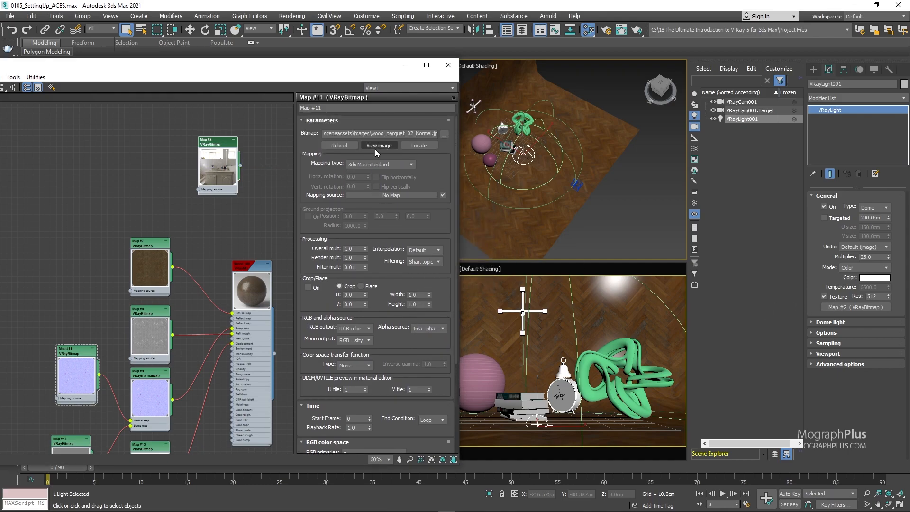
click(376, 149)
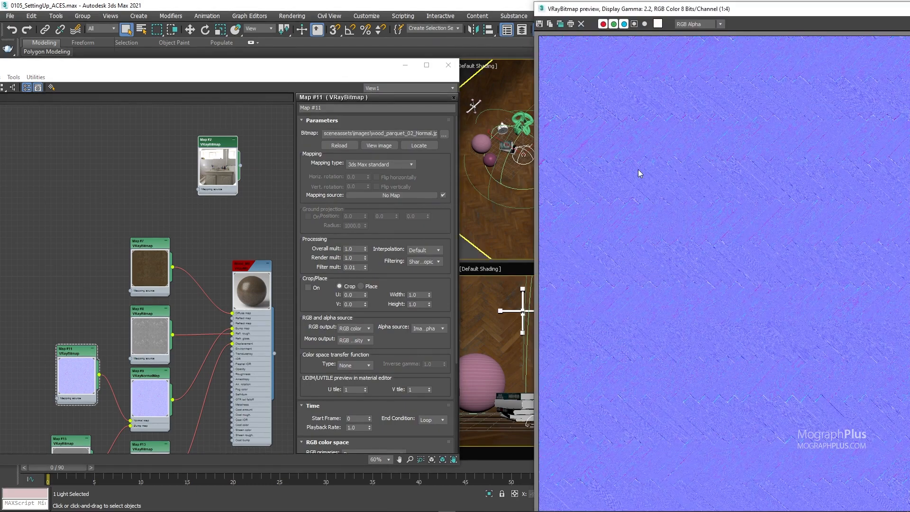
drag(830, 9, 591, 36)
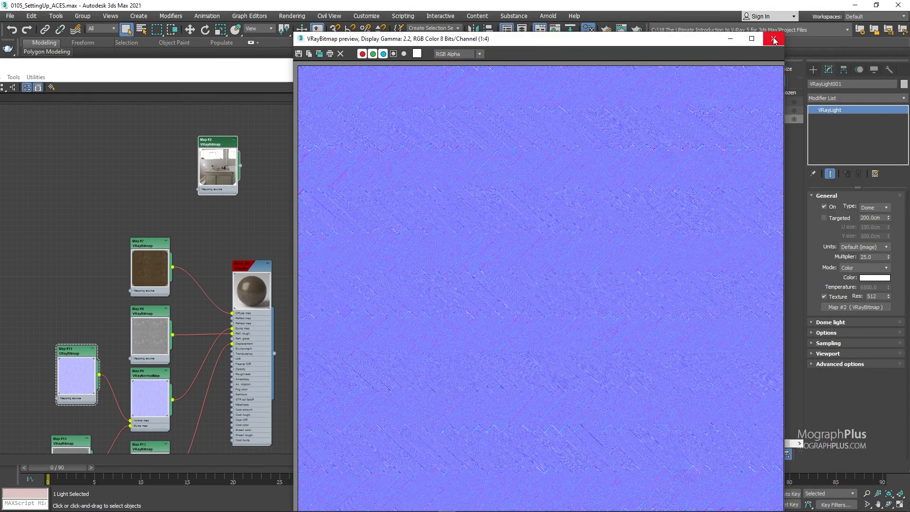
click(774, 35)
Set the bathroom_4k.hdr bitmap's RGB primaries to sRGB primaries and its color space transfer function to Inverse gamma
double_click(214, 163)
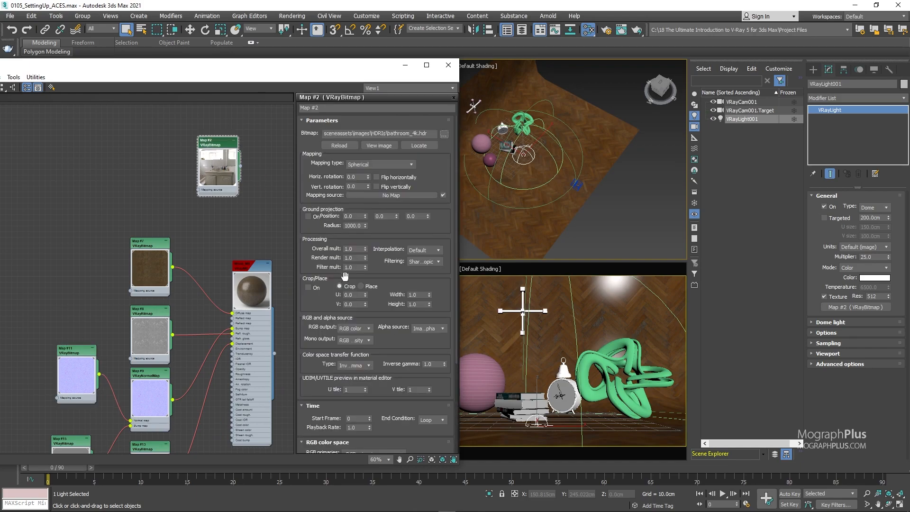
scroll(330, 363, down, 5)
click(372, 364)
click(366, 384)
scroll(363, 304, up, 2)
click(362, 304)
click(360, 317)
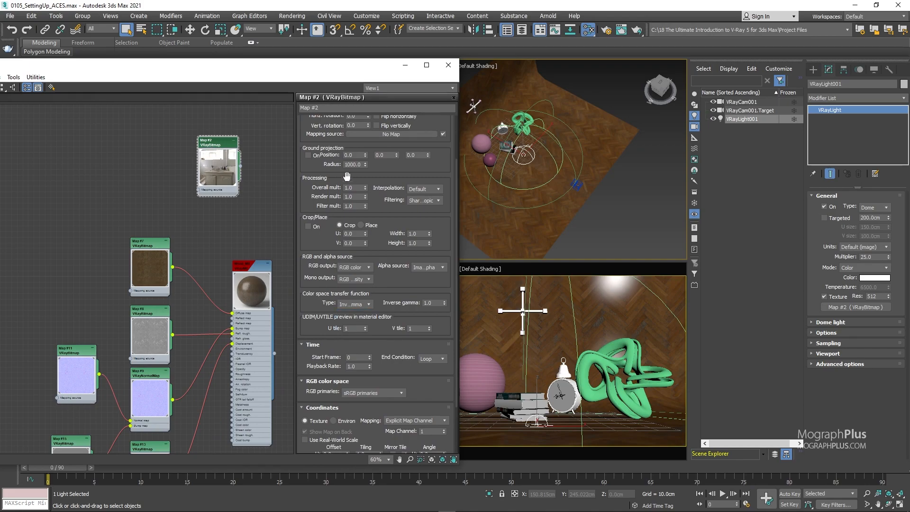
Preview the bathroom_4k.hdr image and close the preview window
scroll(349, 165, up, 3)
click(379, 145)
drag(776, 3, 351, 32)
click(832, 35)
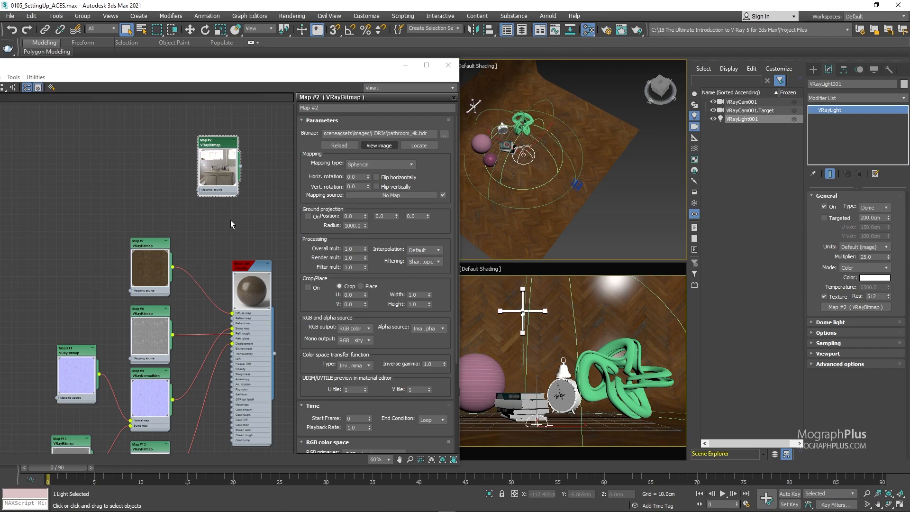
Review the auto RGB primaries option for VRayBitmap textures in the V-Ray color management settings, and close Render Setup
middle_drag(192, 243, 178, 217)
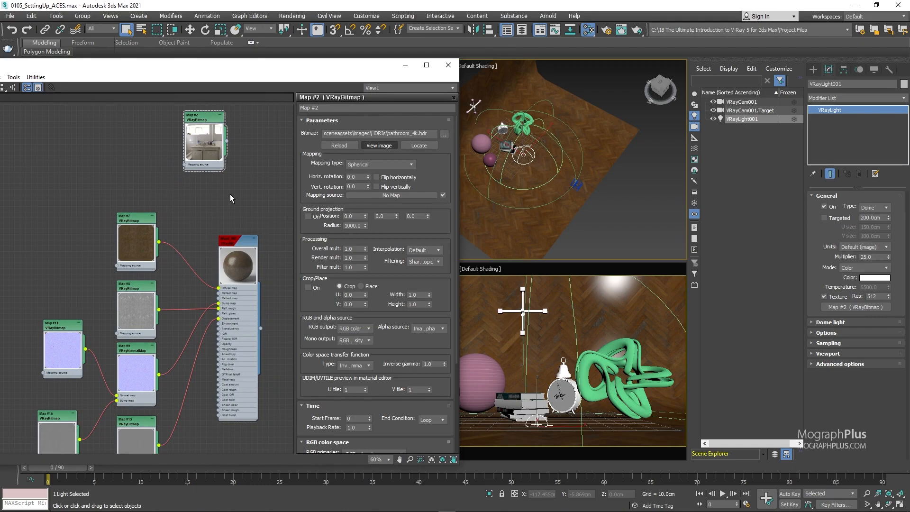
scroll(229, 194, down, 6)
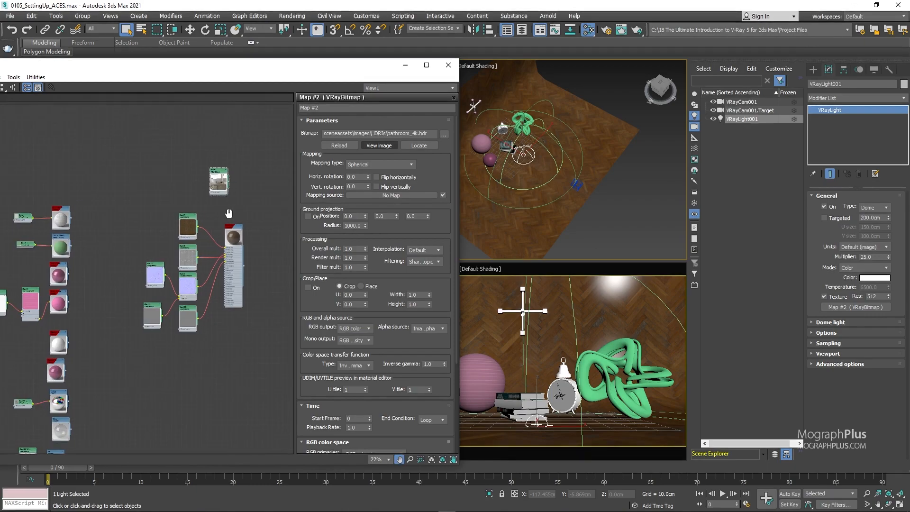
middle_drag(229, 213, 229, 217)
click(607, 30)
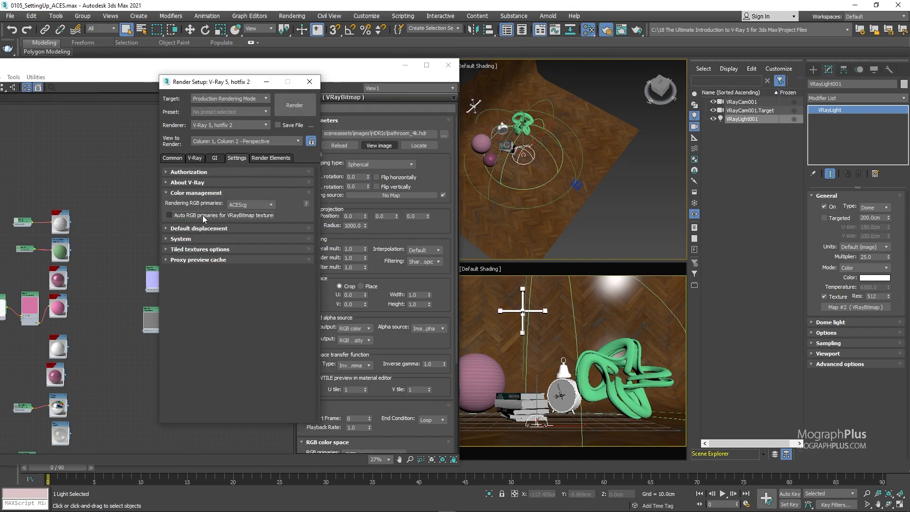
click(310, 82)
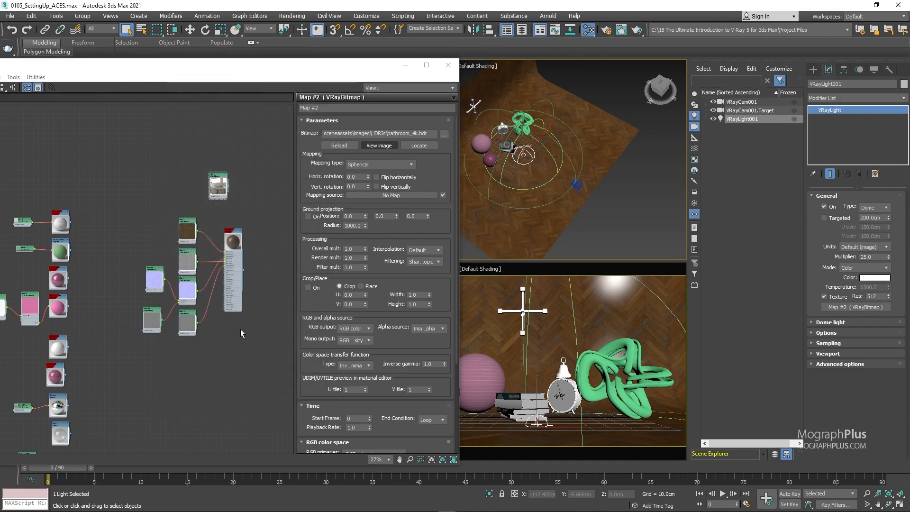
Show the parameters of the ACES_tex albedo bitmap (Map #4452) and examine the _srgb suffix in its file name
scroll(212, 252, up, 6)
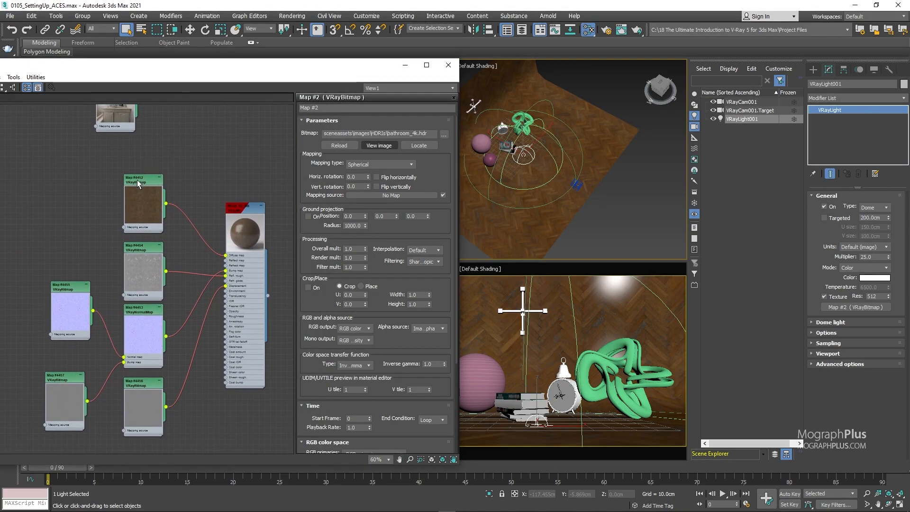
double_click(135, 180)
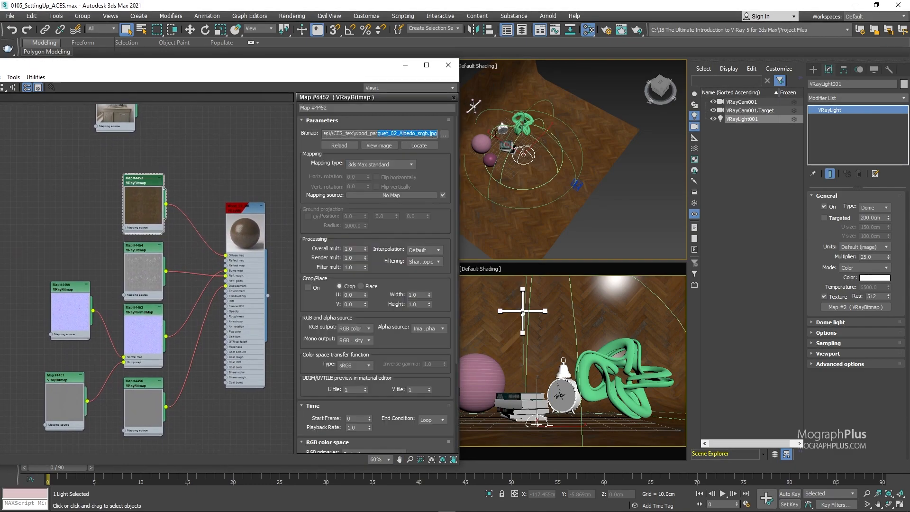
click(416, 134)
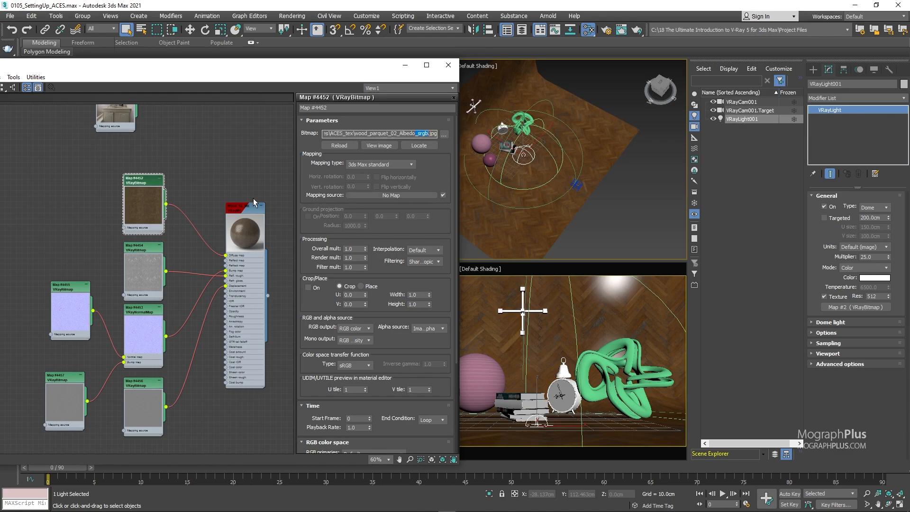
key(alt+Tab)
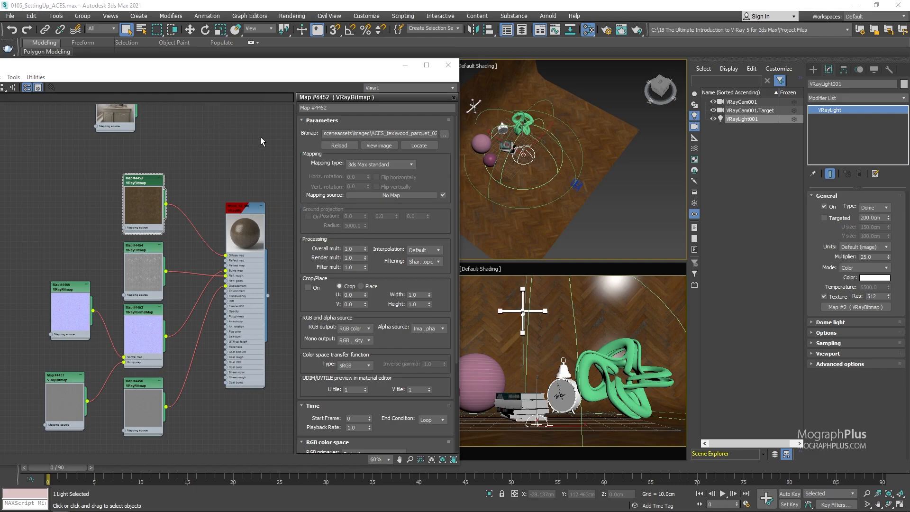
Set the RGB primaries of the _srgb albedo bitmap to Default
scroll(403, 331, down, 4)
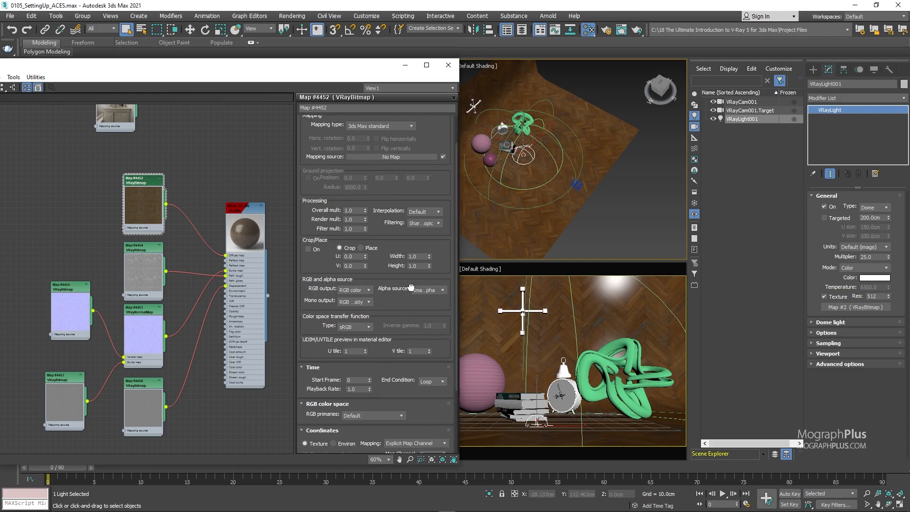
click(373, 375)
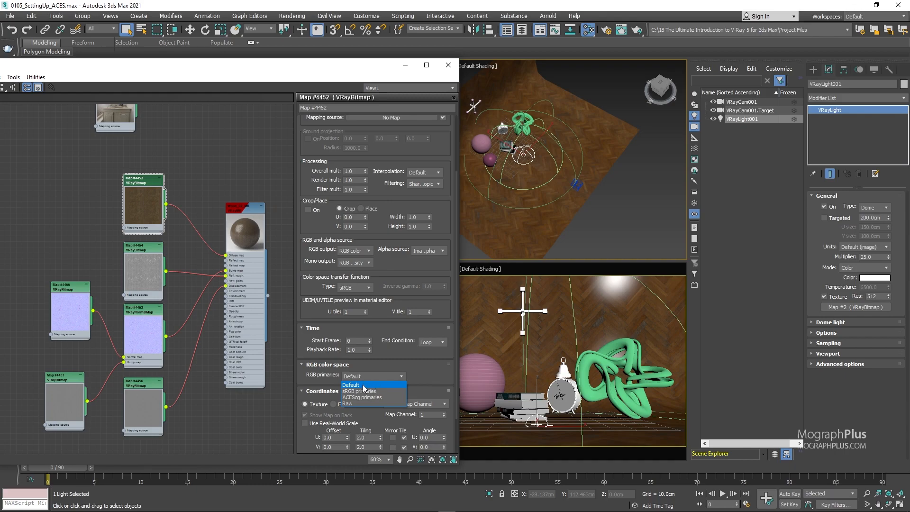
click(364, 386)
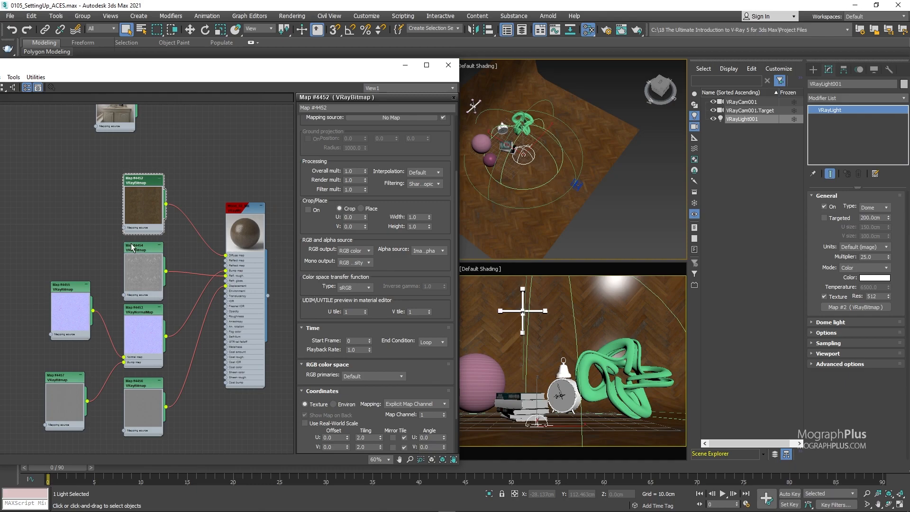
Check the transfer function type of the _srgb albedo bitmap and examine the _raw suffix in the roughness bitmap's file name (Map #4454)
click(350, 289)
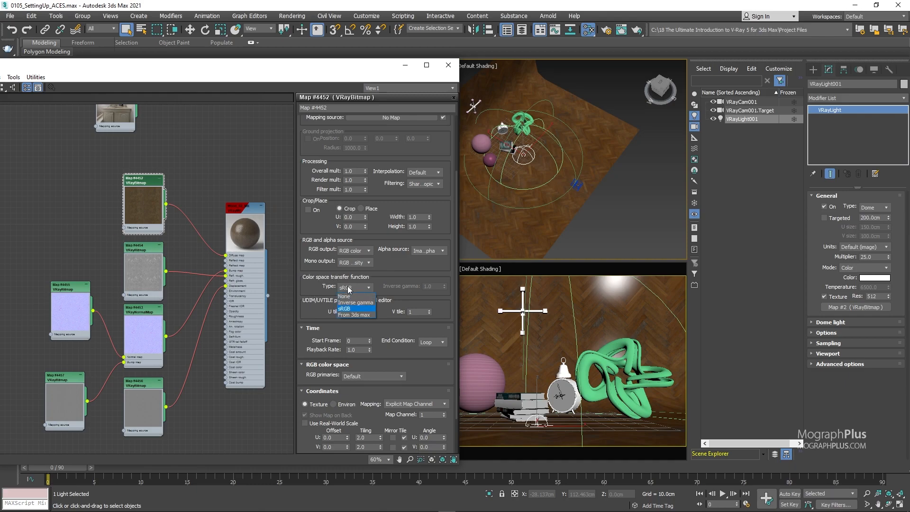
click(348, 287)
double_click(145, 250)
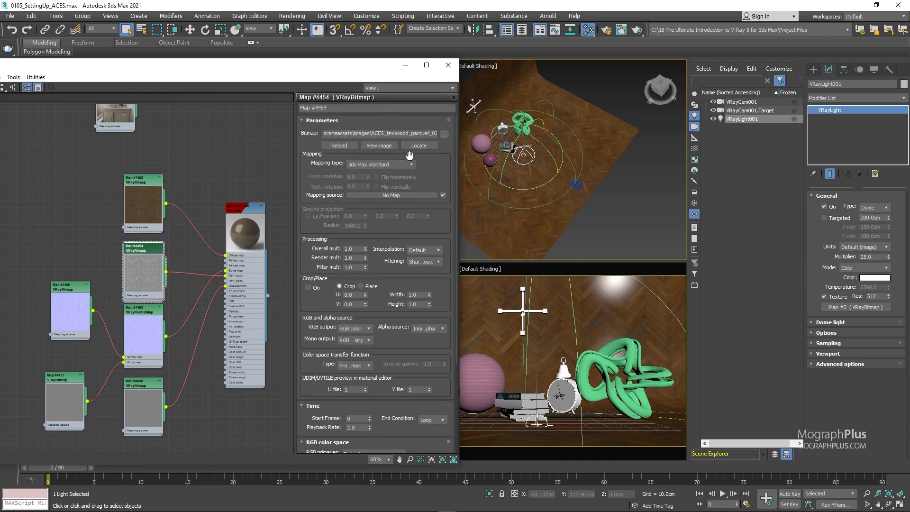
drag(413, 135, 444, 137)
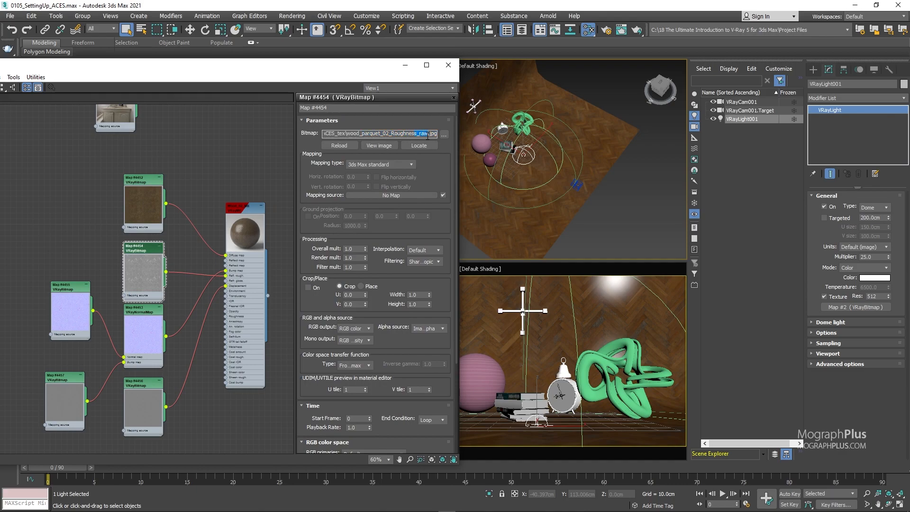
Review the RGB primaries and color space transfer function options of the roughness bitmap (Map #4454)
scroll(404, 316, down, 5)
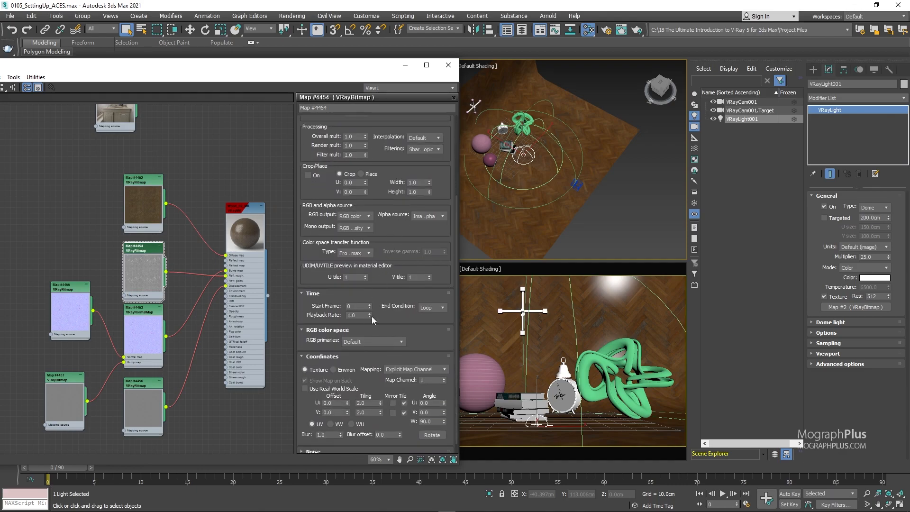
click(360, 342)
click(366, 354)
scroll(332, 252, up, 2)
click(355, 287)
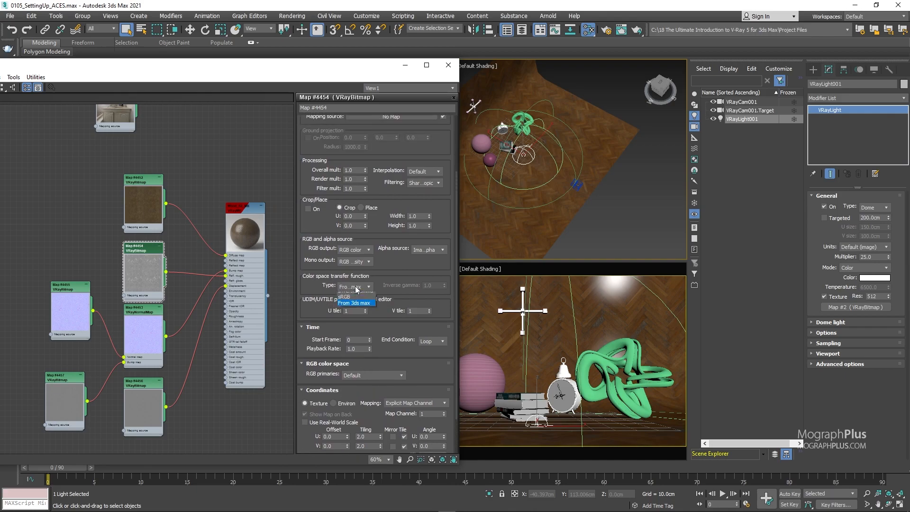
click(356, 315)
Show the parameters of the _raw bitmaps Map #4457 and Map #4456 and review the transfer function type options of Map #4456
double_click(81, 379)
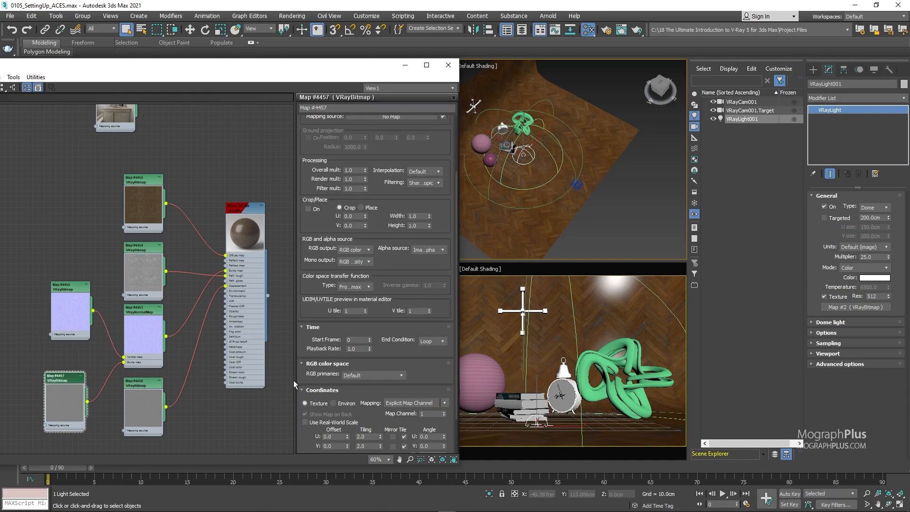
double_click(135, 386)
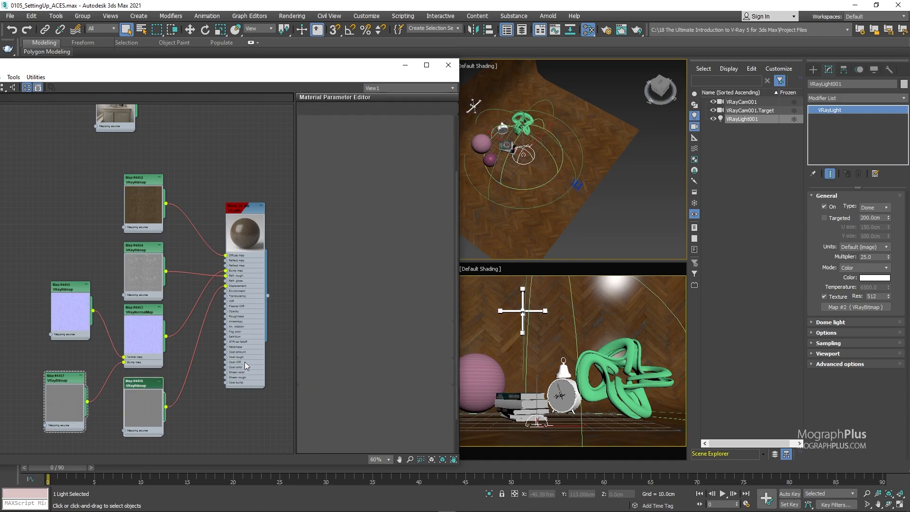
click(354, 286)
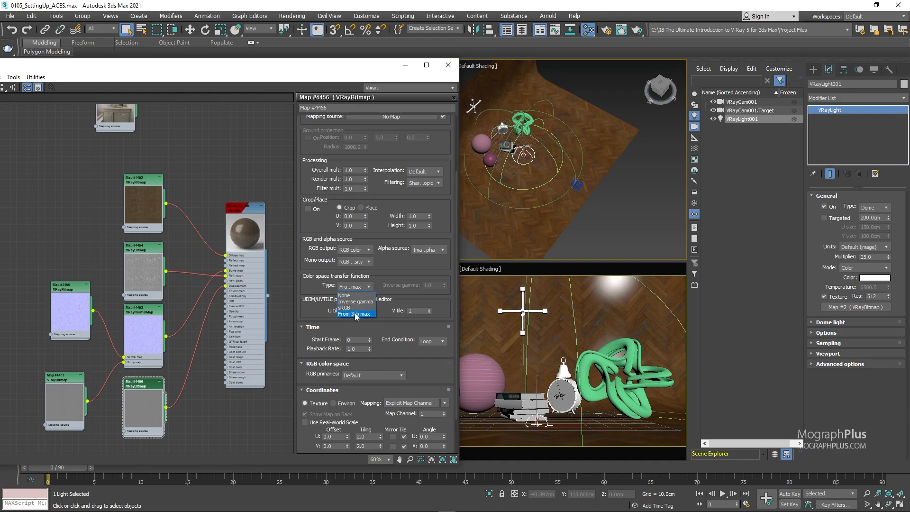
click(354, 315)
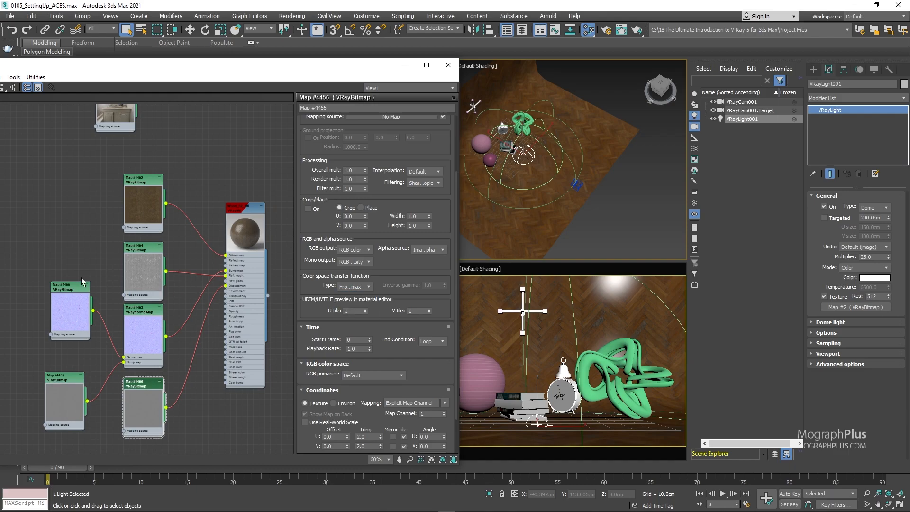
Show the parameters of the normal bitmap (Map #4455) and review its RGB primaries and transfer function type
double_click(90, 292)
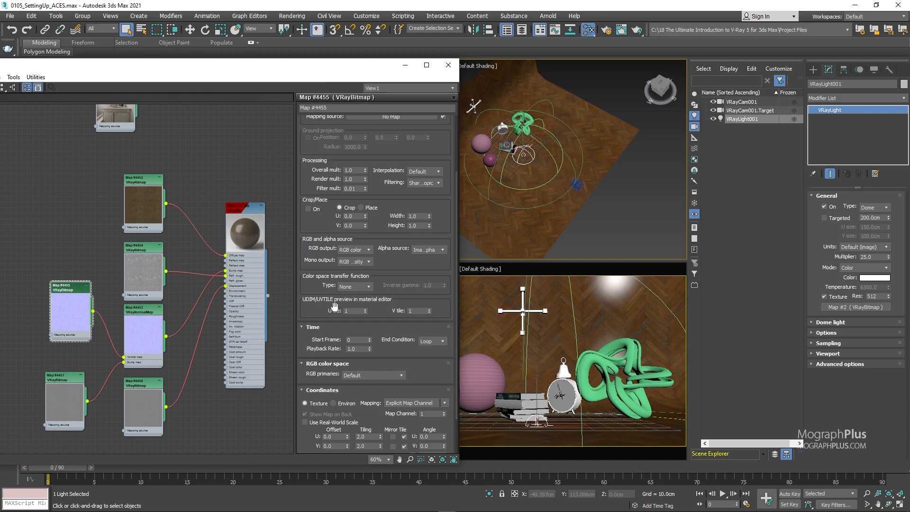
click(360, 376)
click(363, 383)
click(355, 287)
click(354, 289)
drag(306, 239, 307, 347)
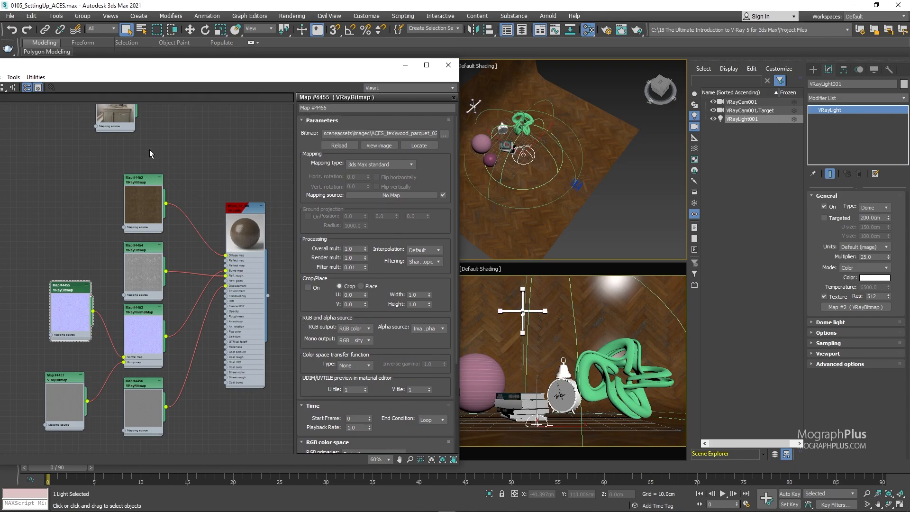
Show the parameters of the ACES_tex bathroom HDR bitmap (Map #4458) and examine the _lin_srgb suffix in its file name
middle_drag(148, 123, 168, 190)
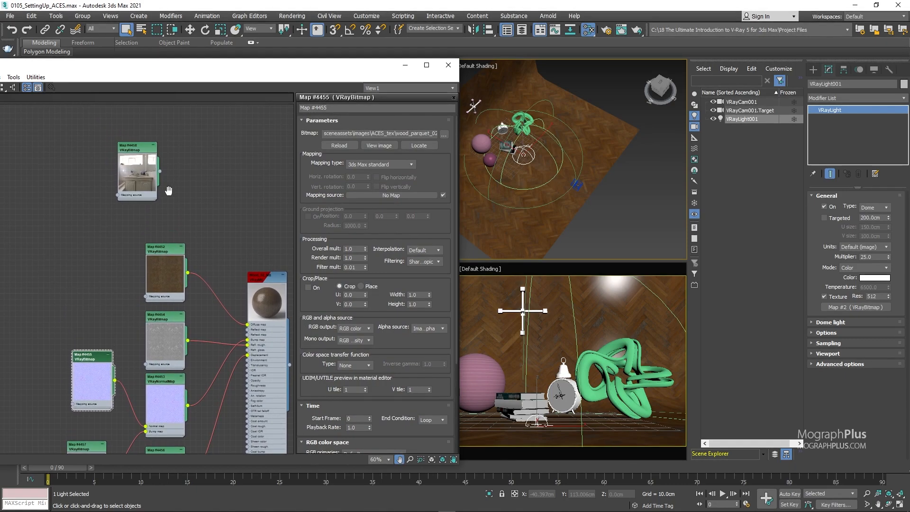
middle_drag(79, 190, 181, 195)
scroll(181, 196, down, 5)
drag(233, 157, 173, 224)
double_click(210, 187)
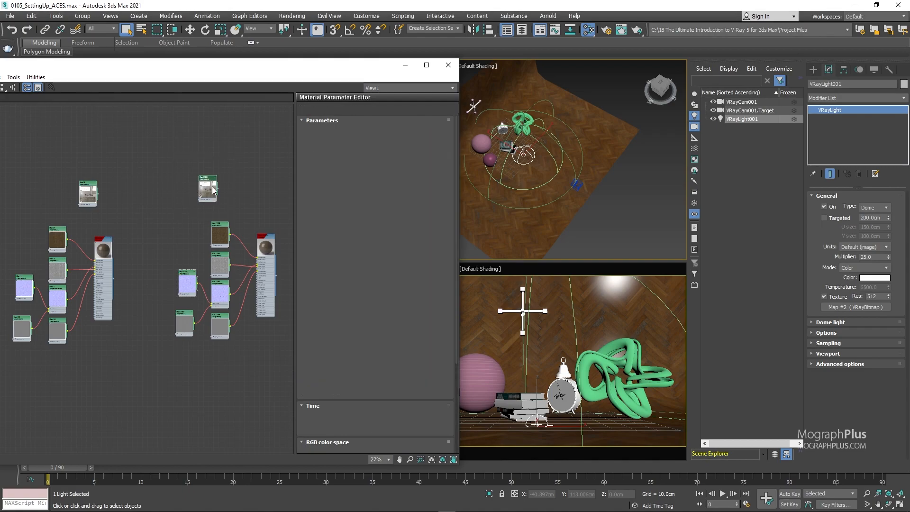
scroll(212, 188, up, 3)
middle_drag(213, 189, 133, 169)
drag(399, 135, 463, 137)
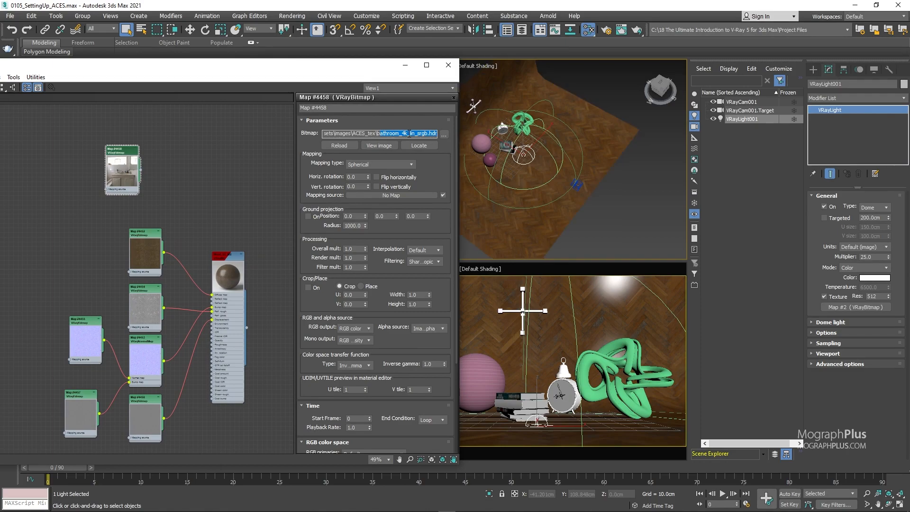
drag(407, 133, 429, 138)
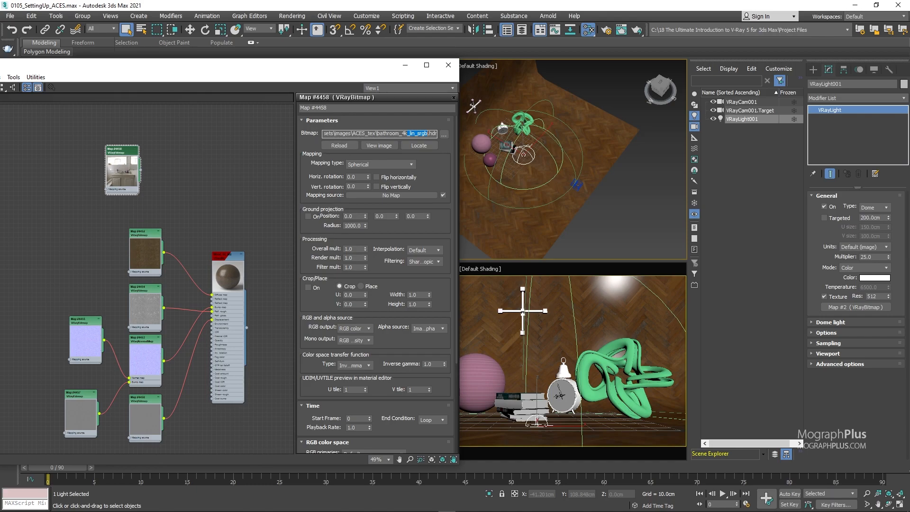
Switch to File Explorer and review the HDRIs folder and the five original wood_parquet_02 textures in the images folder
drag(0, 183, 521, 97)
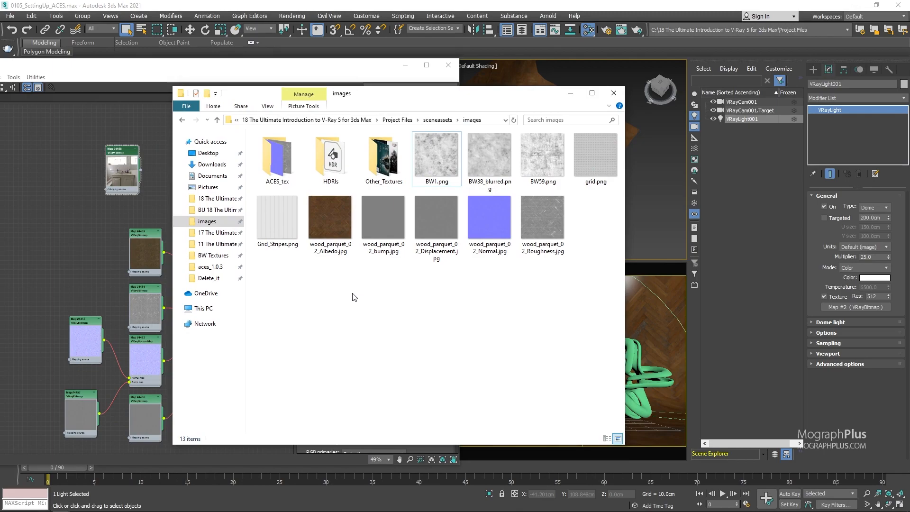
drag(333, 286, 583, 214)
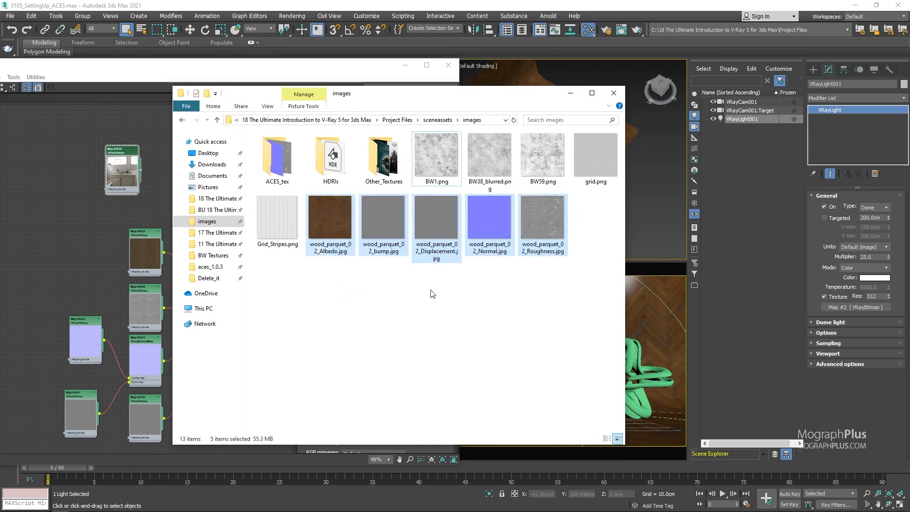
double_click(336, 164)
click(278, 171)
click(340, 121)
drag(342, 288, 550, 224)
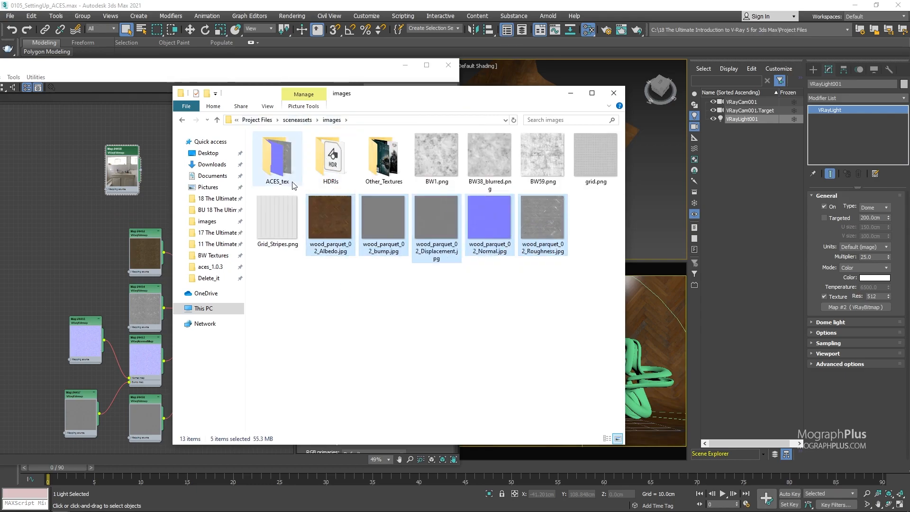
Open the ACES_tex folder and display its files as thumbnails
click(275, 165)
double_click(275, 165)
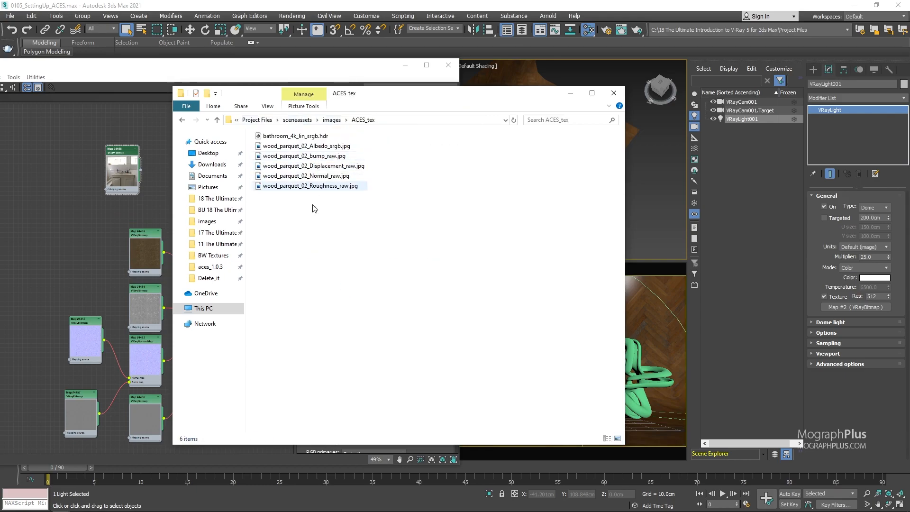
right_click(314, 223)
mouse_move(341, 231)
click(440, 243)
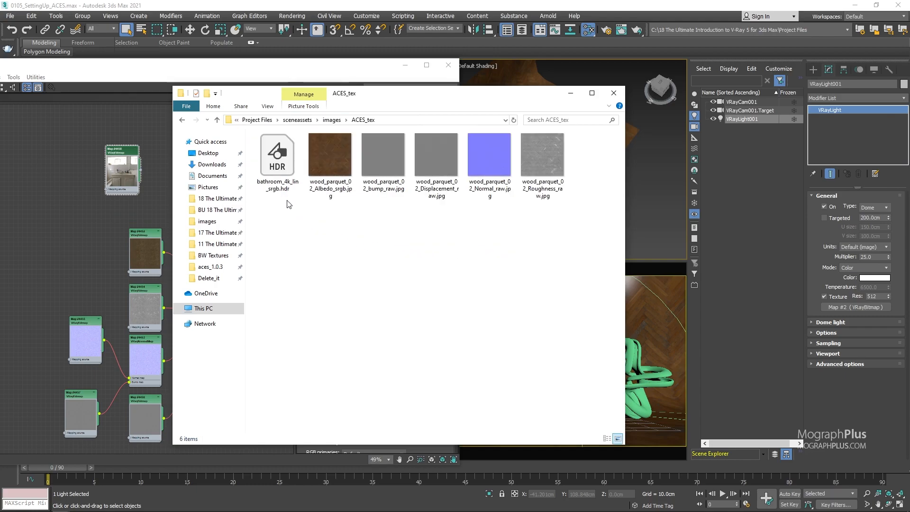
Examine the _srgb, _raw and _lin_srgb suffixes of the texture files in ACES_tex, and close the folder window
click(335, 193)
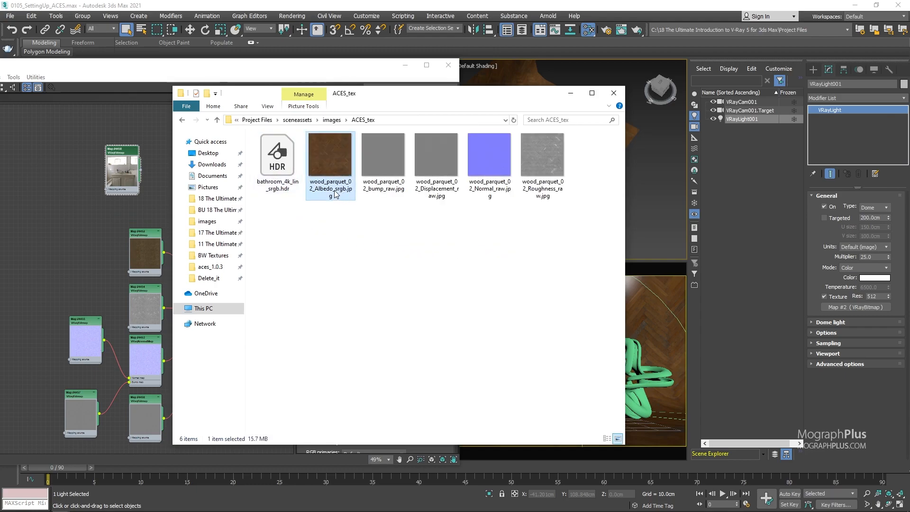
click(388, 159)
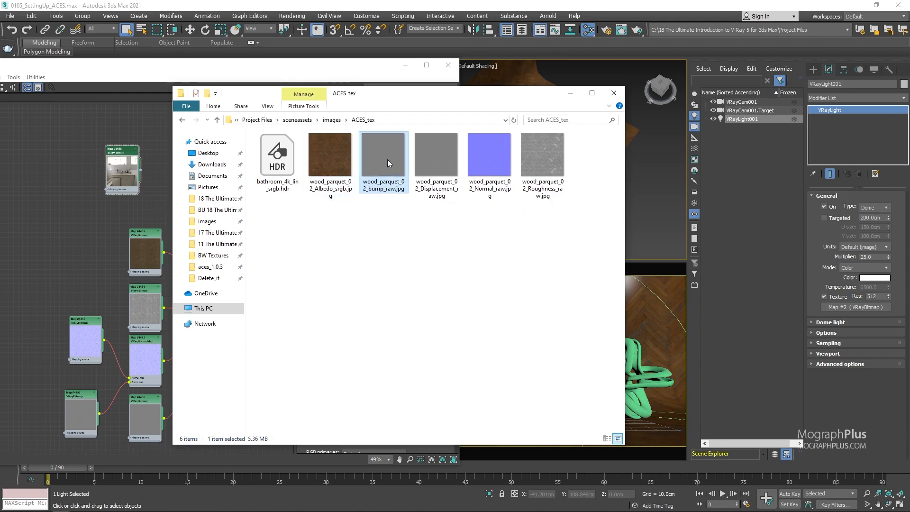
click(441, 168)
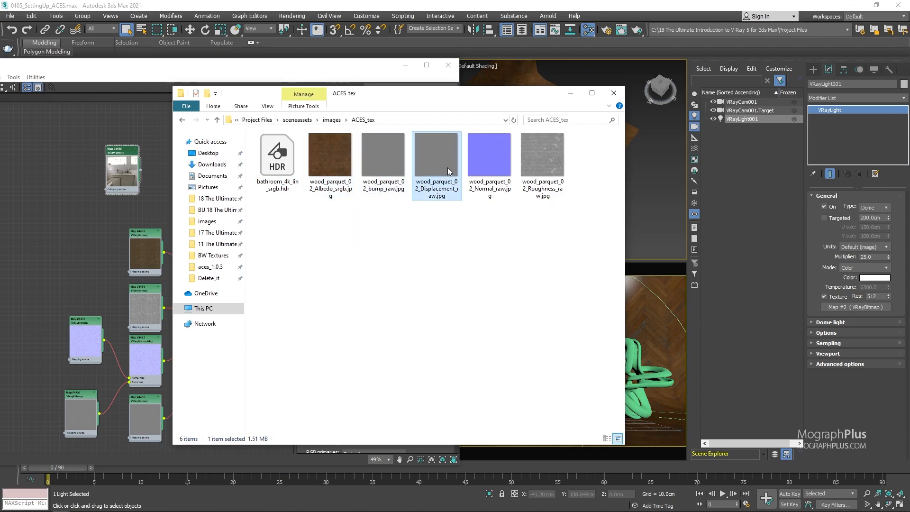
click(506, 171)
click(537, 167)
click(276, 171)
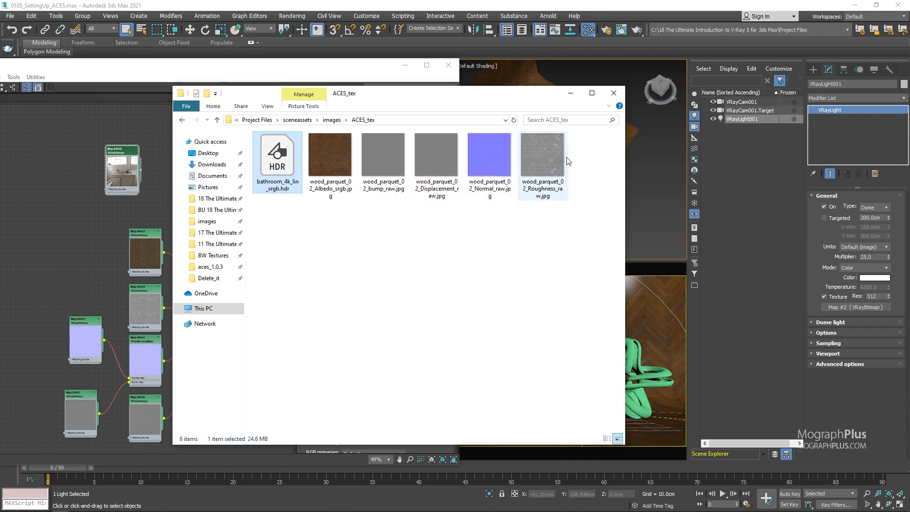
click(613, 97)
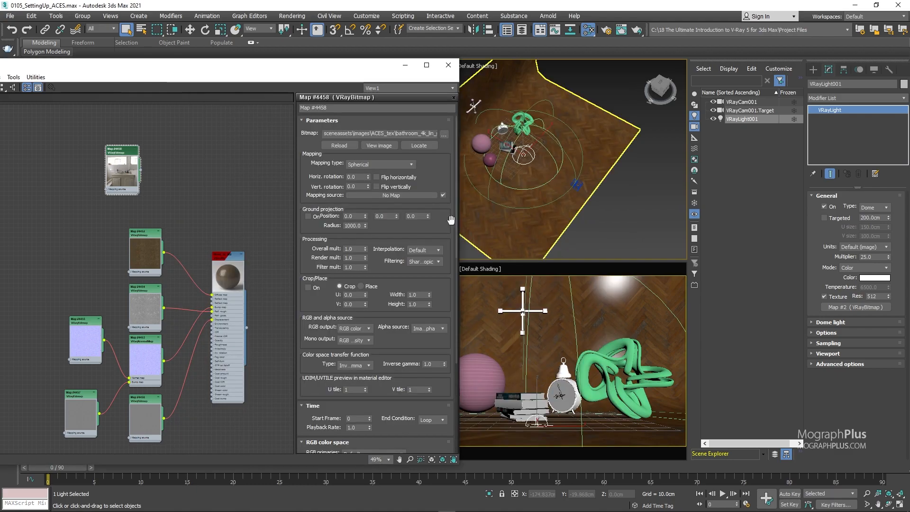
Open the V-Ray Frame Buffer and start an interactive render of the scene
drag(387, 72, 340, 178)
click(8, 78)
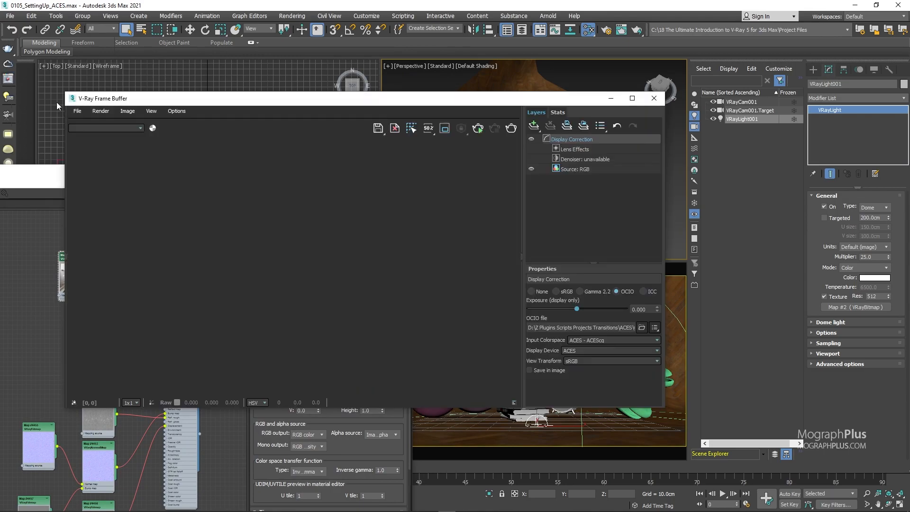
click(253, 91)
drag(267, 103, 365, 93)
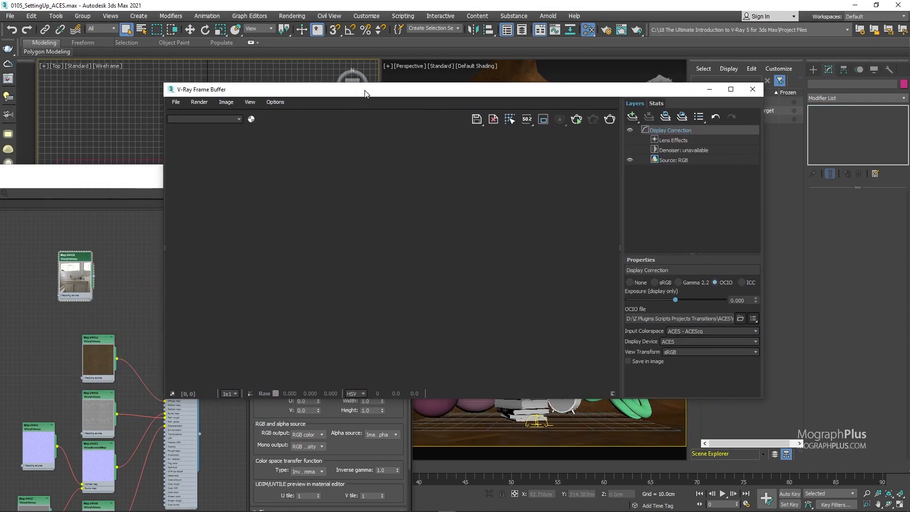
click(618, 423)
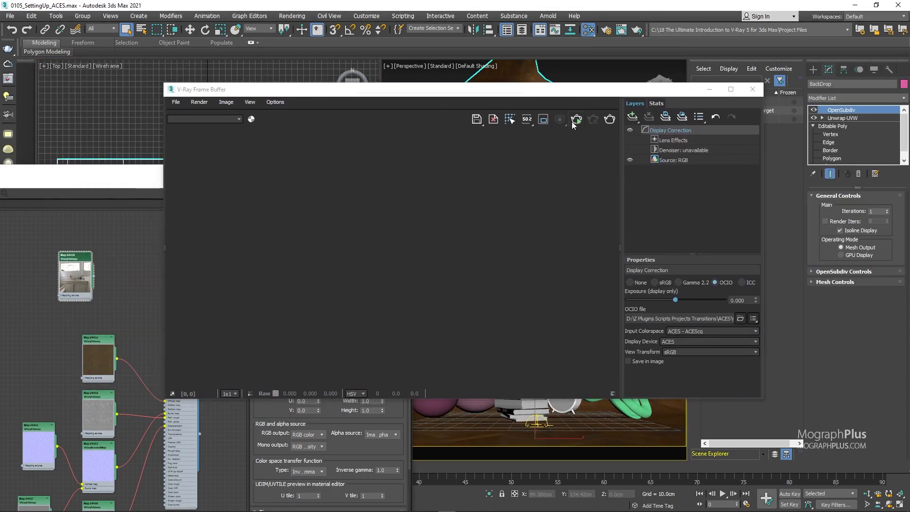
click(573, 122)
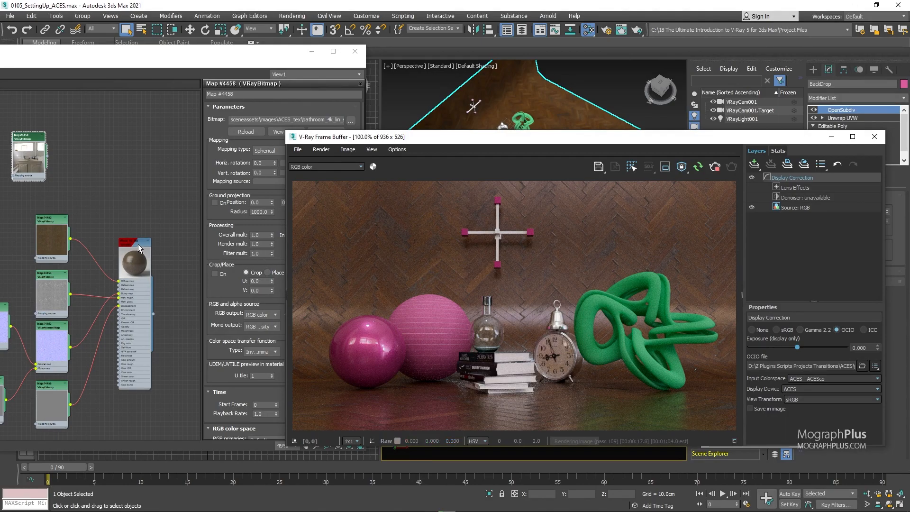
Assign the parquet material using the ACES_tex textures to the backdrop, move the timeline to frame 19, and close the V-Ray messages window
scroll(149, 213, down, 2)
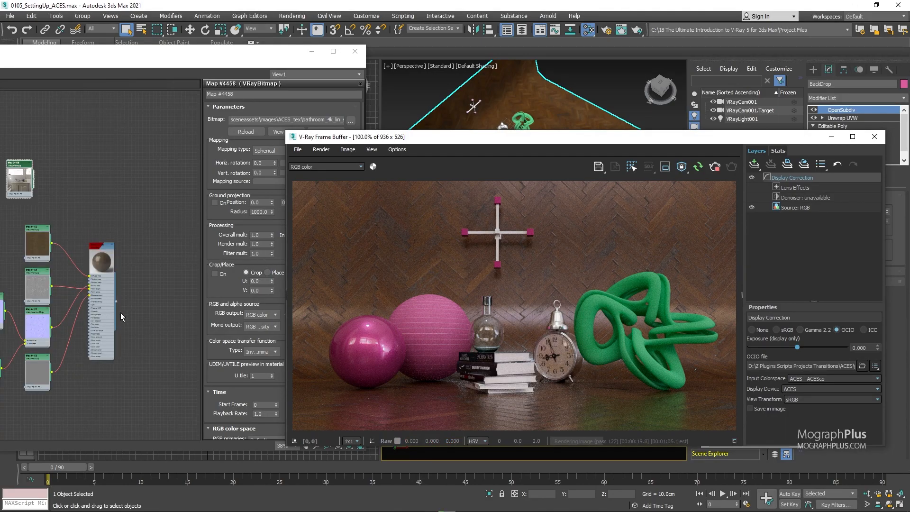
drag(116, 301, 508, 80)
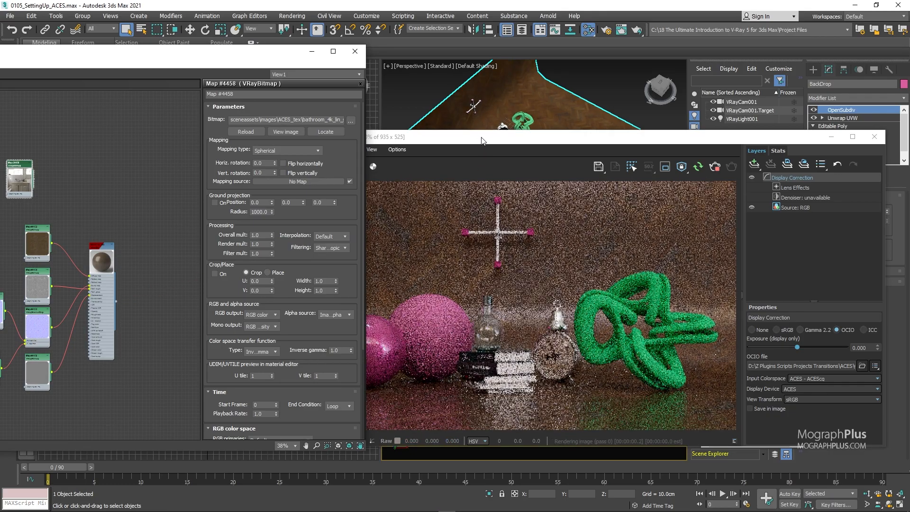
click(481, 138)
drag(221, 467, 229, 468)
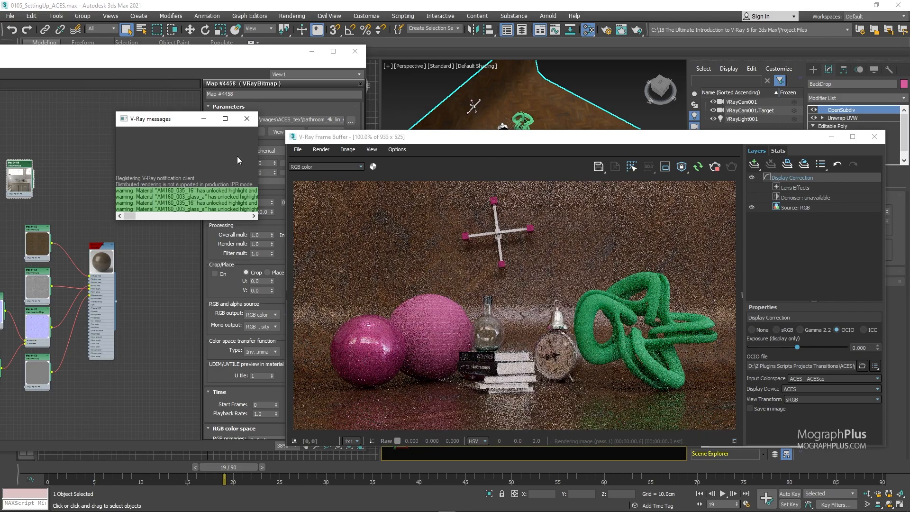
click(245, 118)
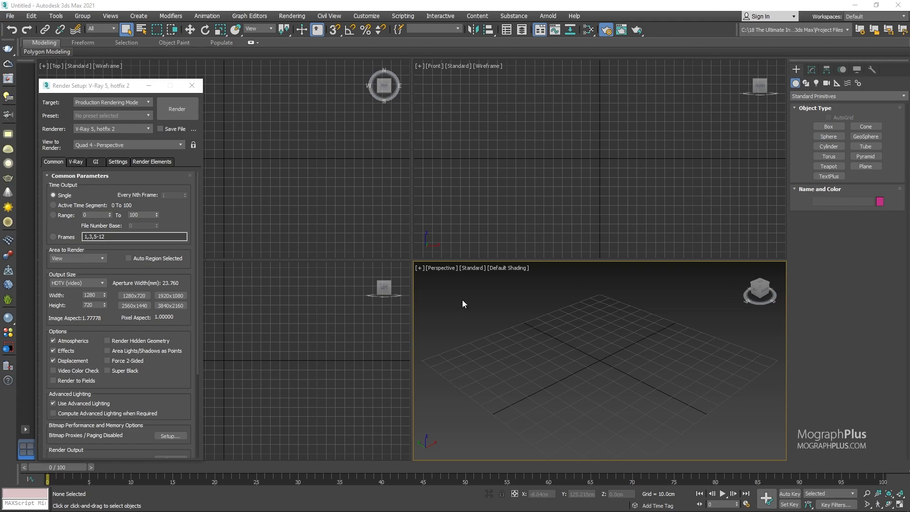
Reopen the V-Ray render settings, collapse the System section, and expand Color management
click(192, 86)
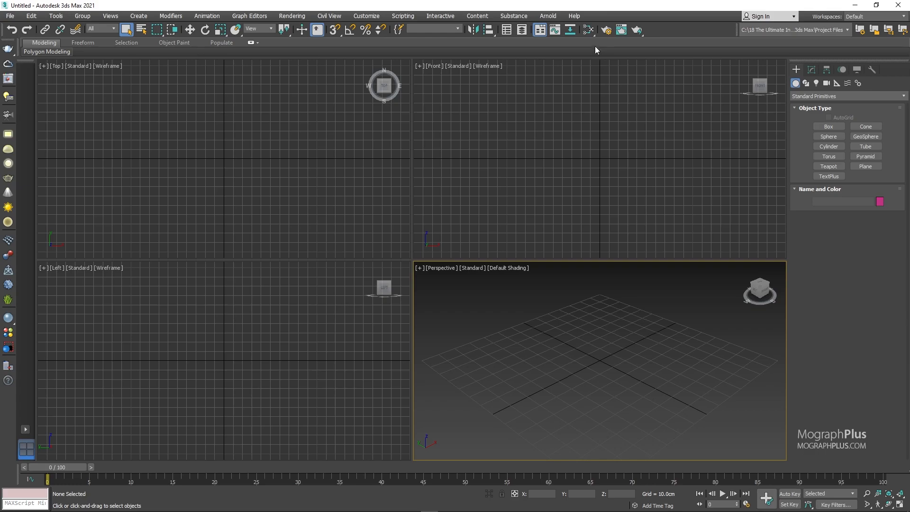
key(F10)
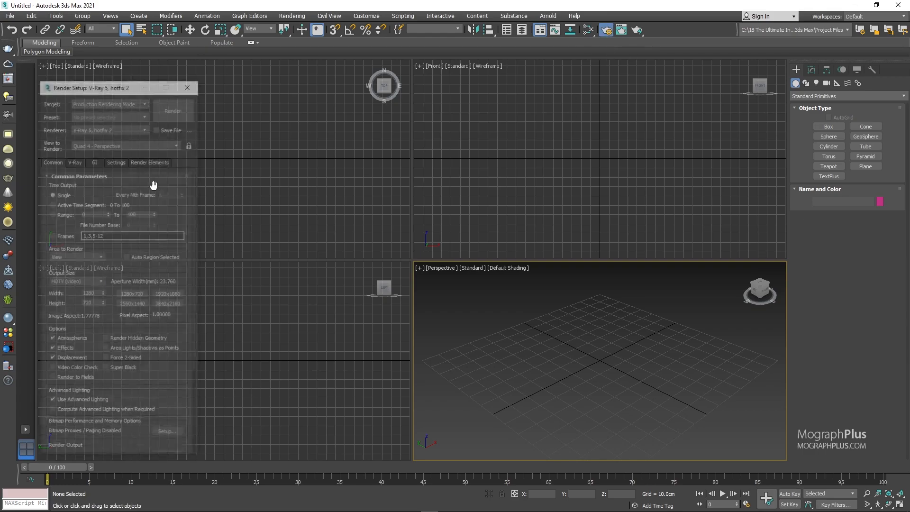
click(115, 161)
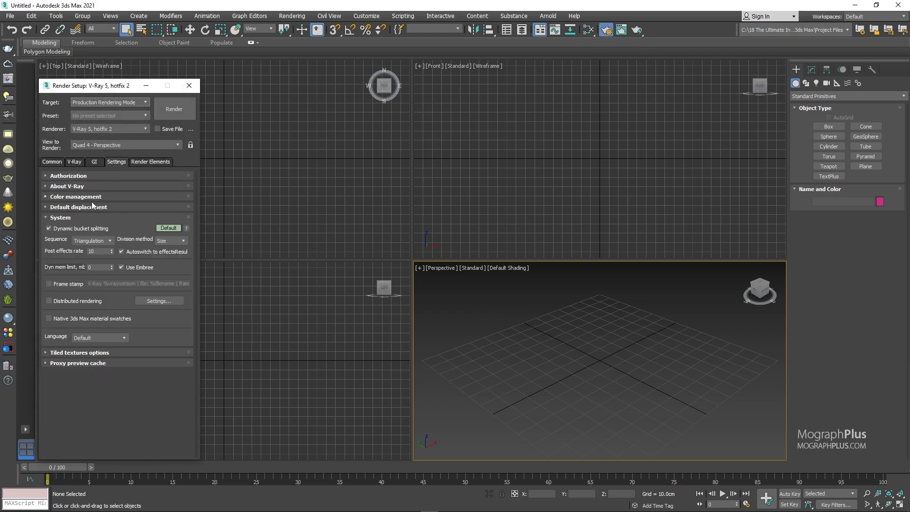
click(60, 217)
click(76, 197)
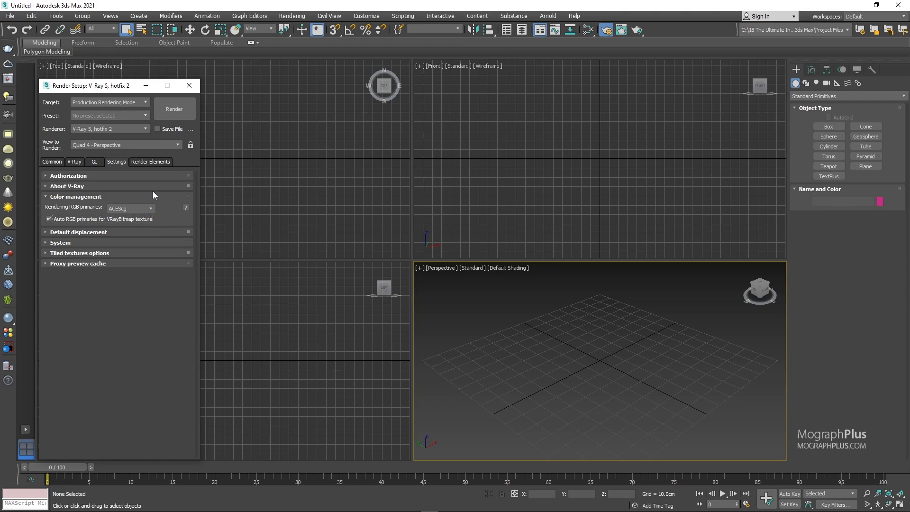
In the V-Ray Frame Buffer, set Display Correction to OCIO and load config.ocio from the aces_1.0.3 folder
click(8, 78)
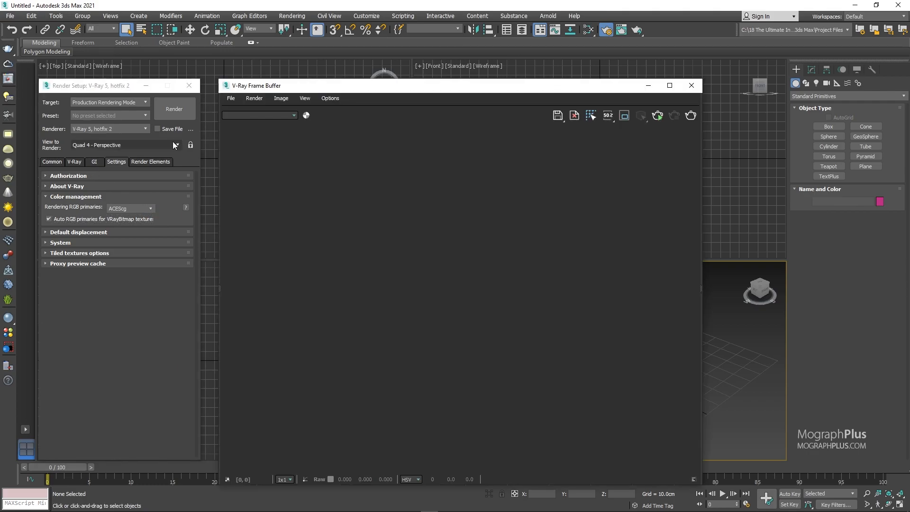
click(701, 229)
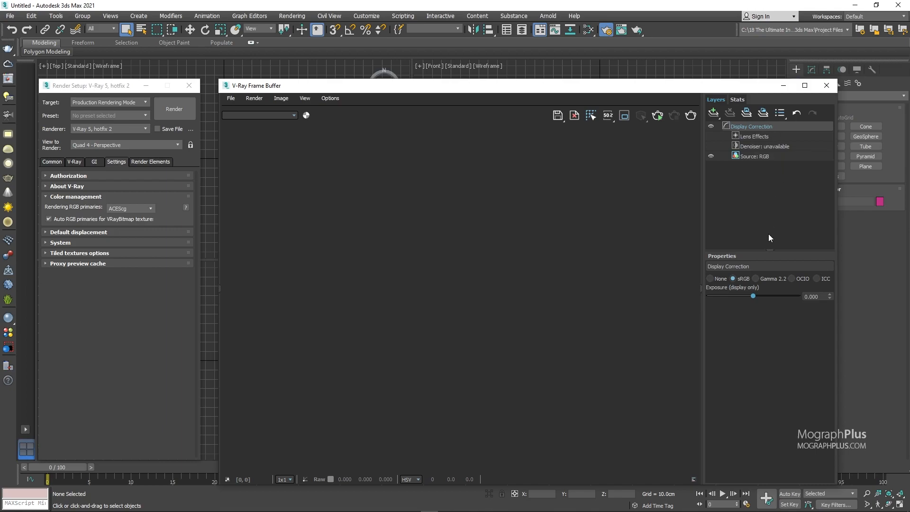
click(792, 279)
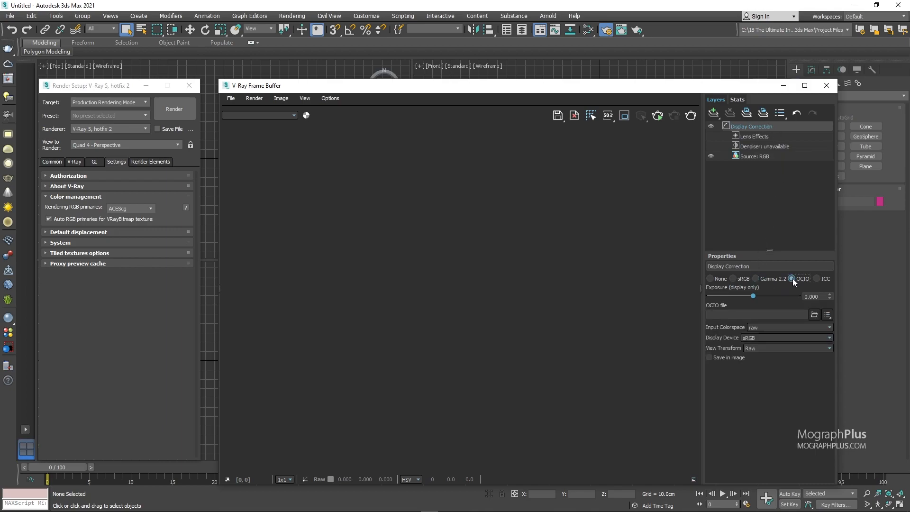
click(815, 315)
click(330, 192)
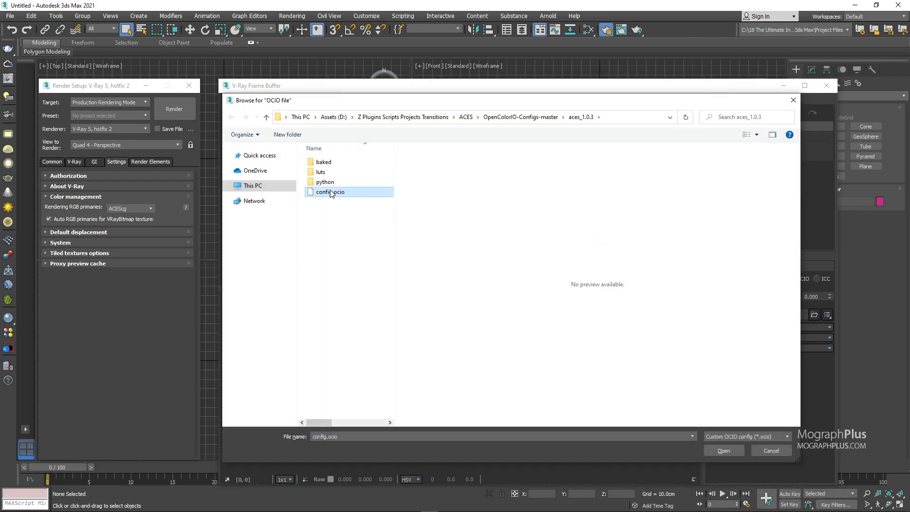
double_click(342, 194)
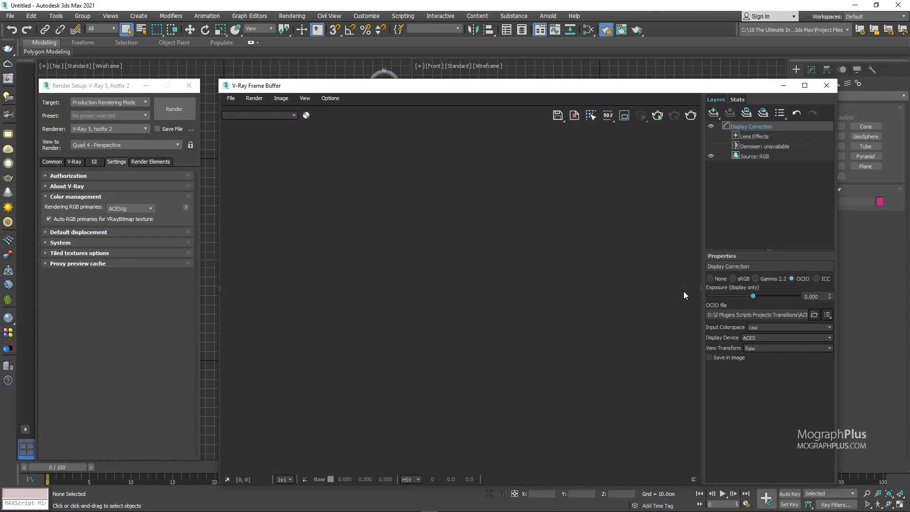
Set the OCIO Input Colorspace to ACES - ACEScg, Display Device to ACES, and View Transform to sRGB
click(832, 326)
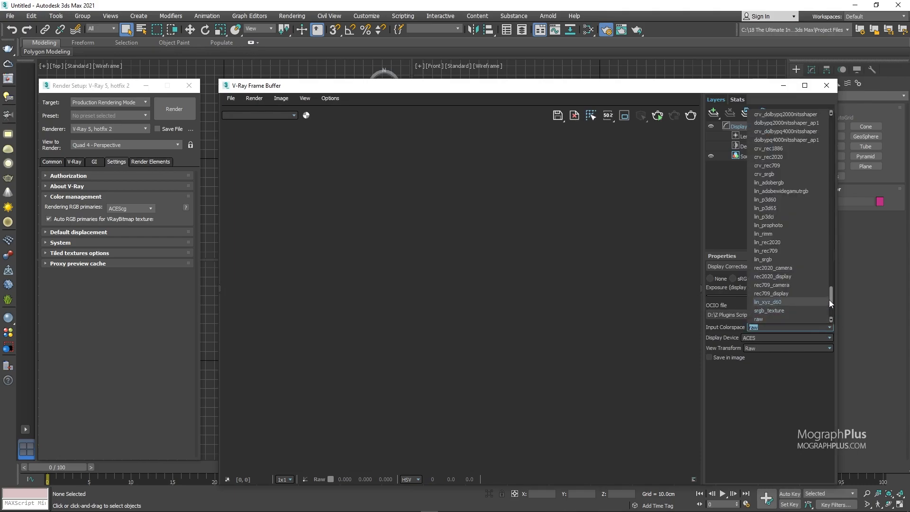
drag(832, 298, 840, 99)
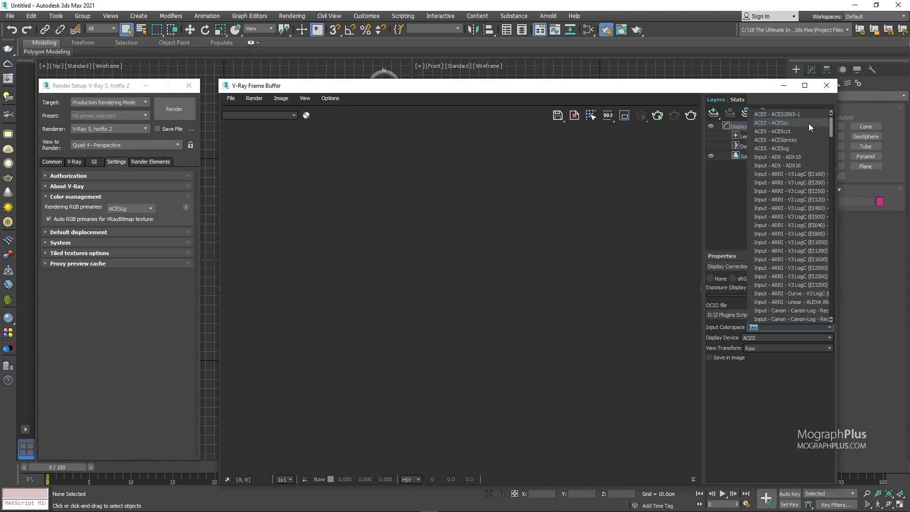
click(796, 150)
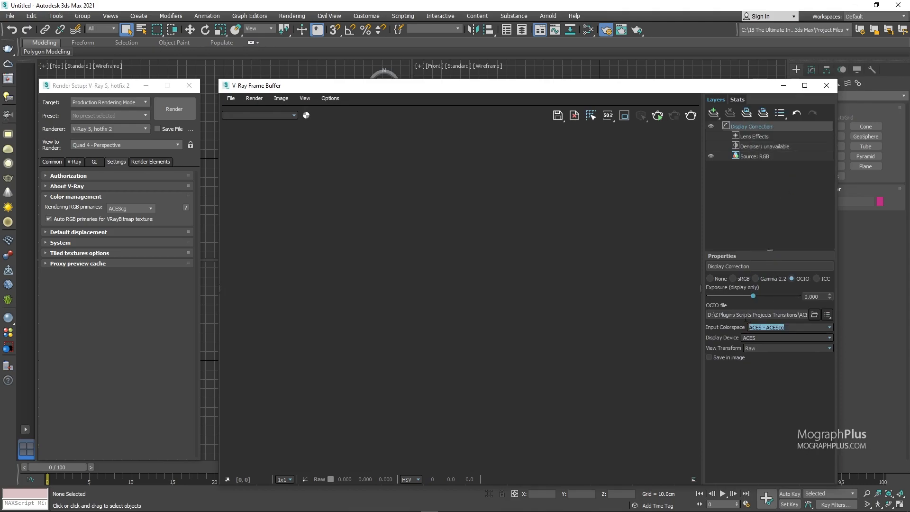
click(777, 338)
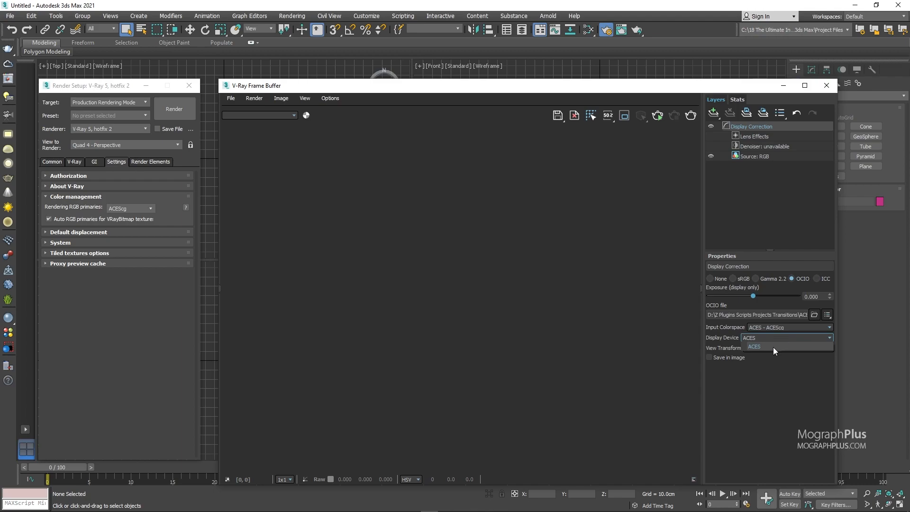
click(770, 347)
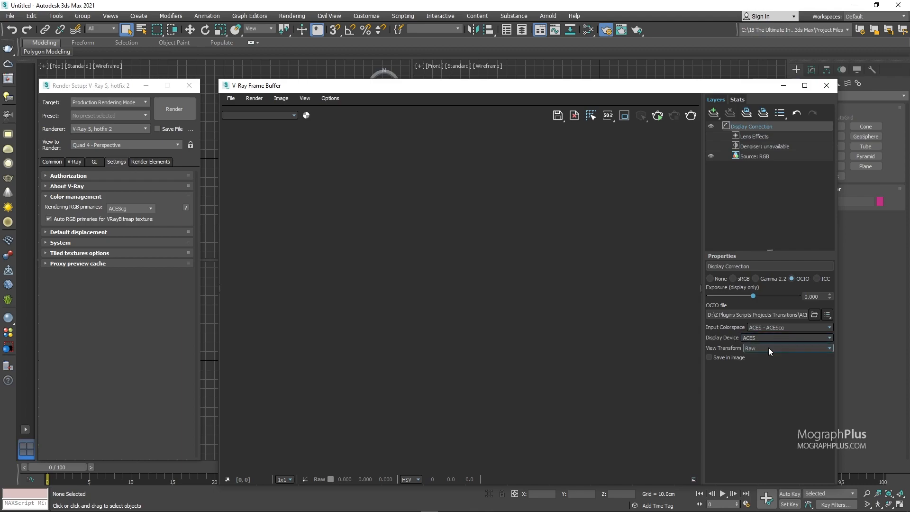
click(807, 348)
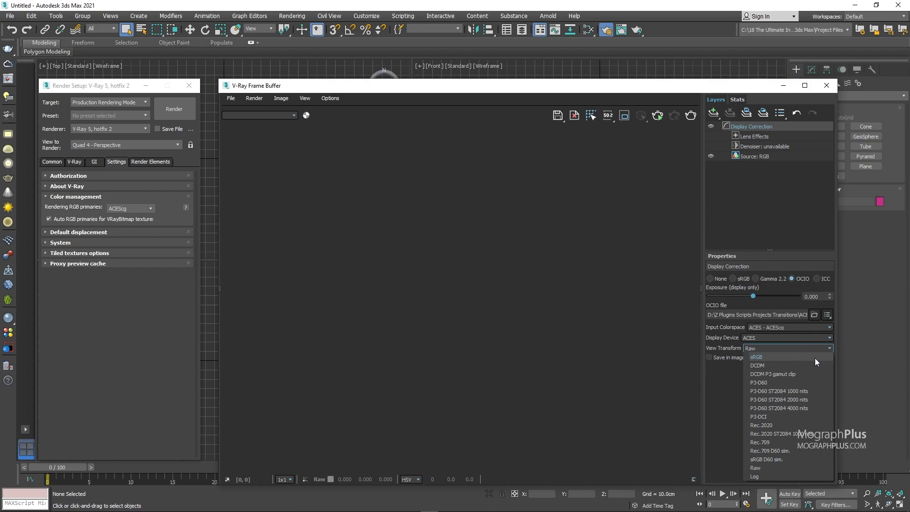
click(815, 358)
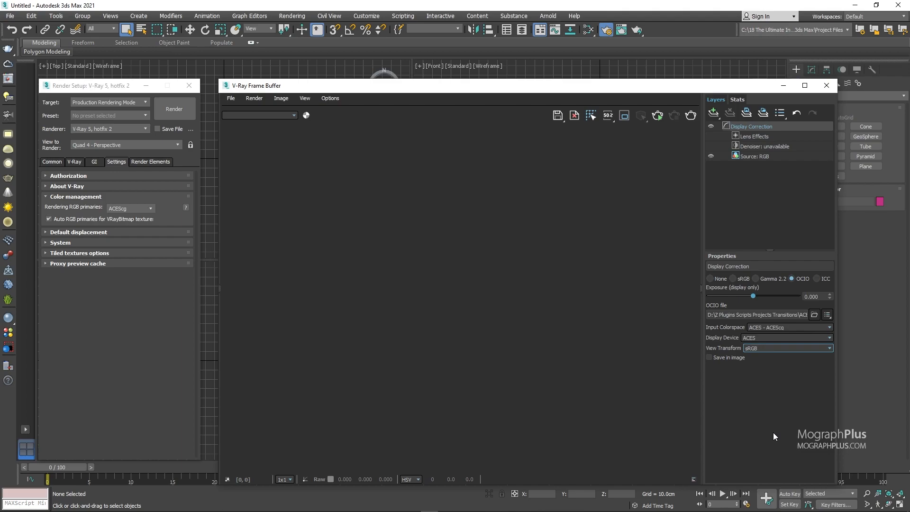
Review the available View Transform options, keep sRGB selected, and close the V-Ray Frame Buffer
click(807, 351)
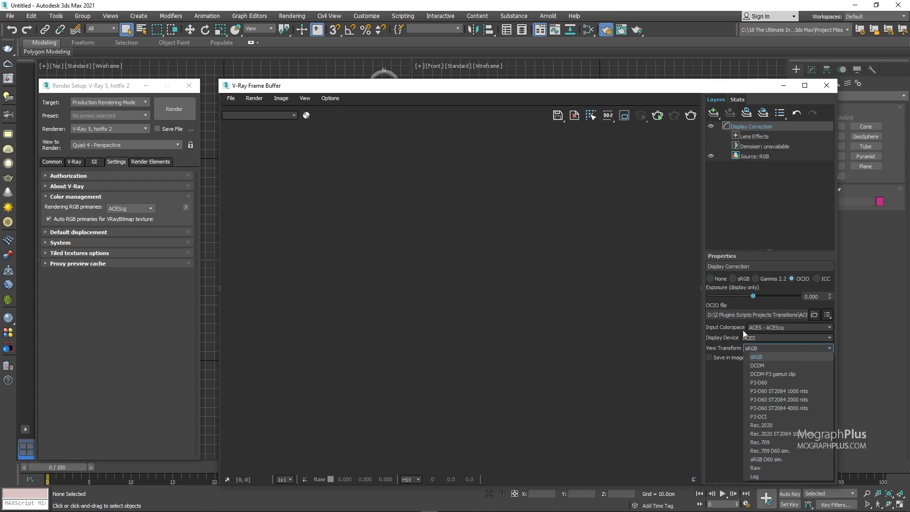
click(768, 357)
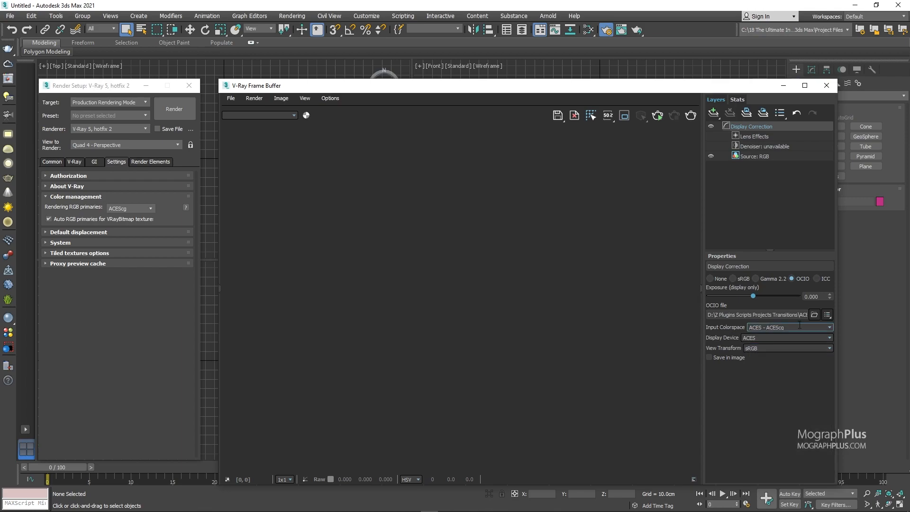
click(775, 349)
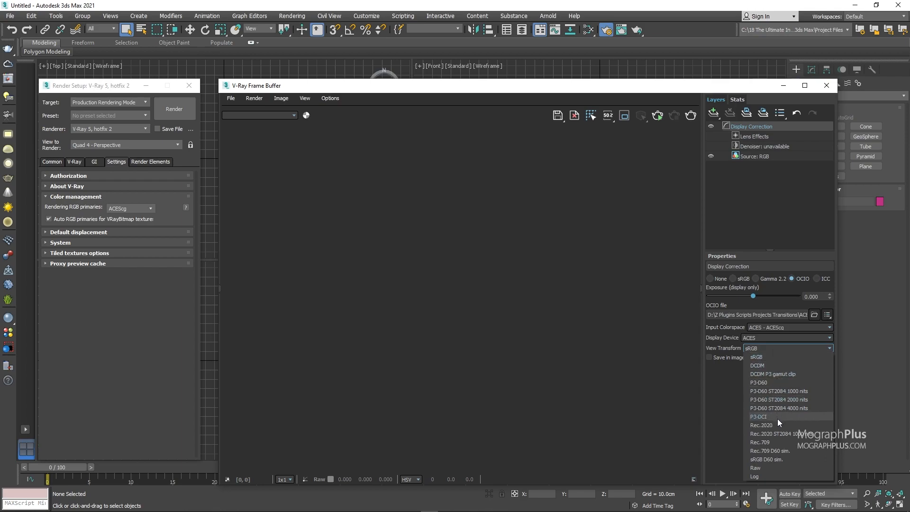
click(688, 302)
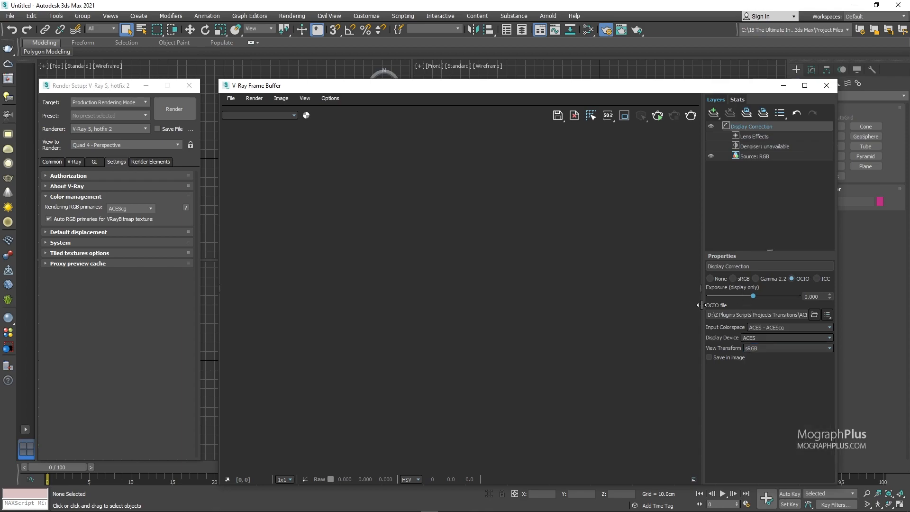
click(825, 87)
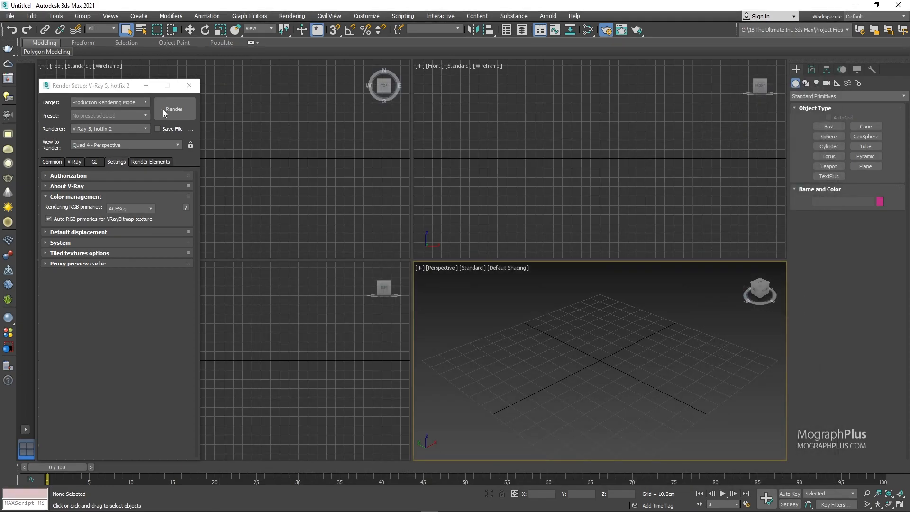
Open the scene 0603_ACES_01.max and start an interactive render in the V-Ray Frame Buffer
click(9, 16)
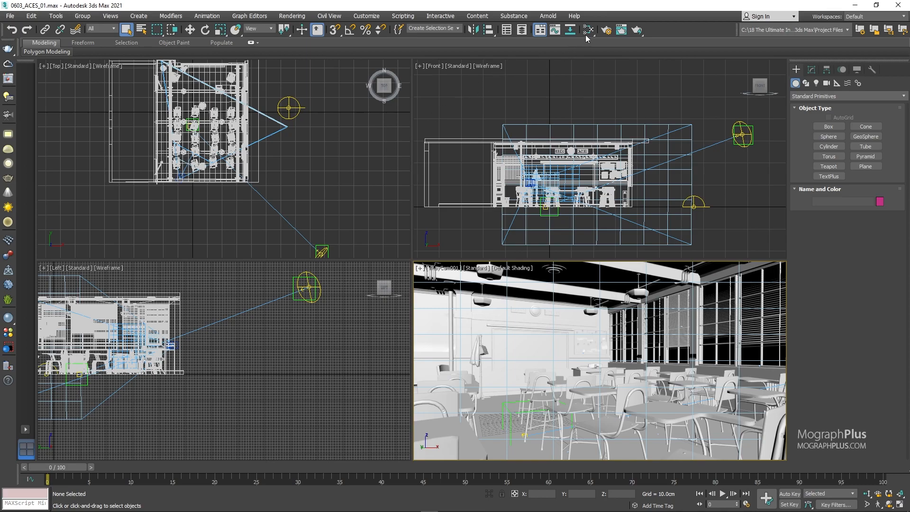
click(8, 79)
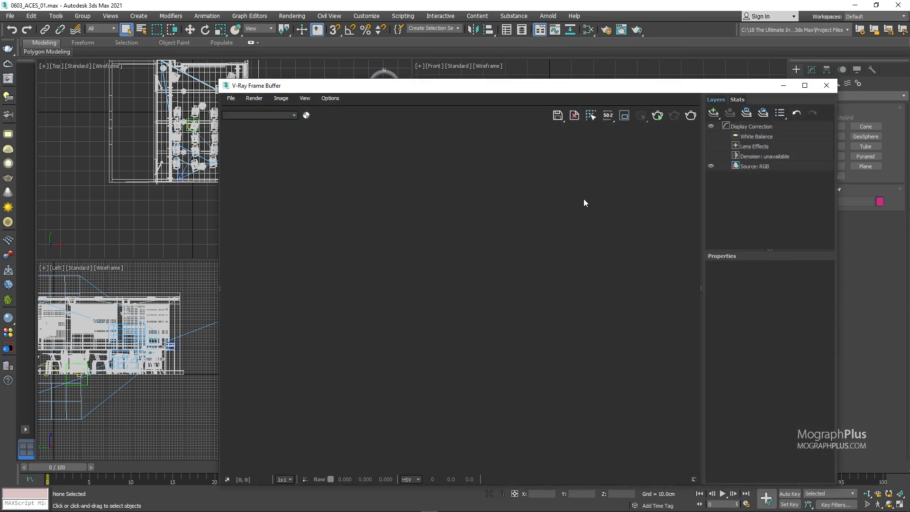
click(658, 123)
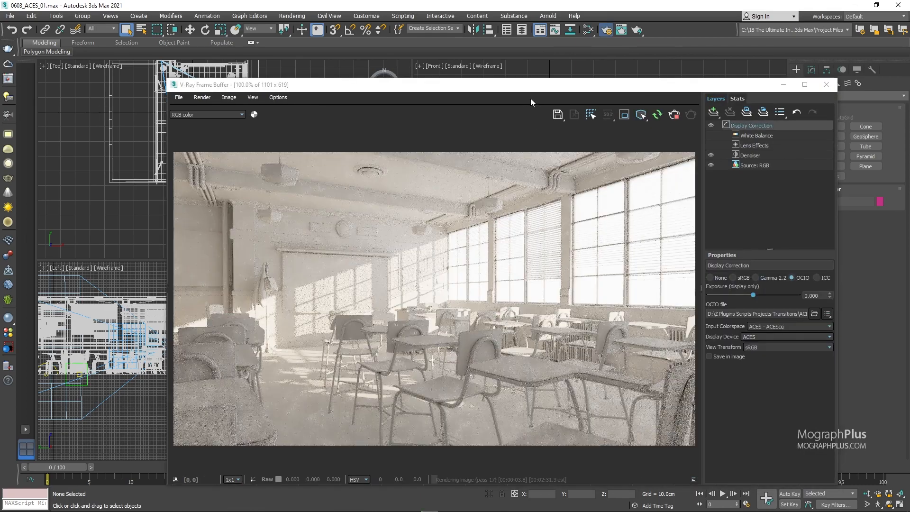
Move the frame buffer aside, check the Color management settings in Render Setup, and close Render Setup
drag(504, 85, 538, 83)
click(85, 197)
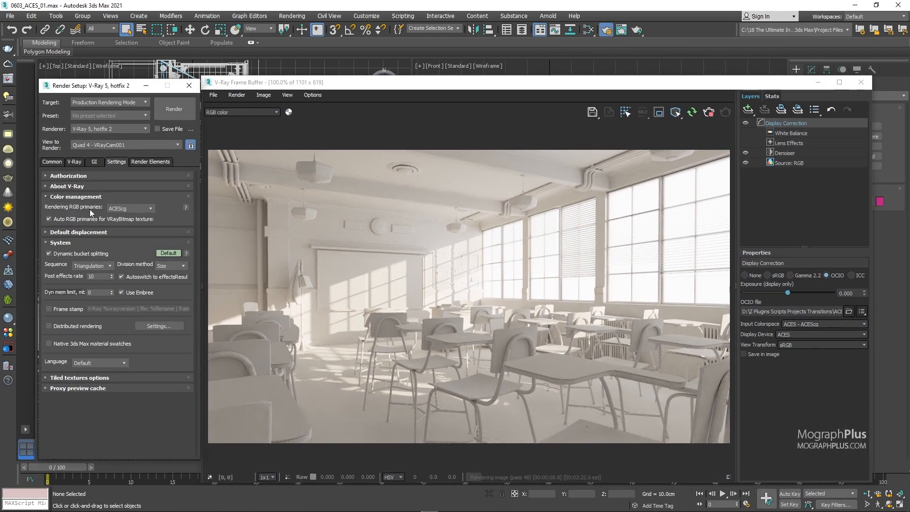
click(189, 85)
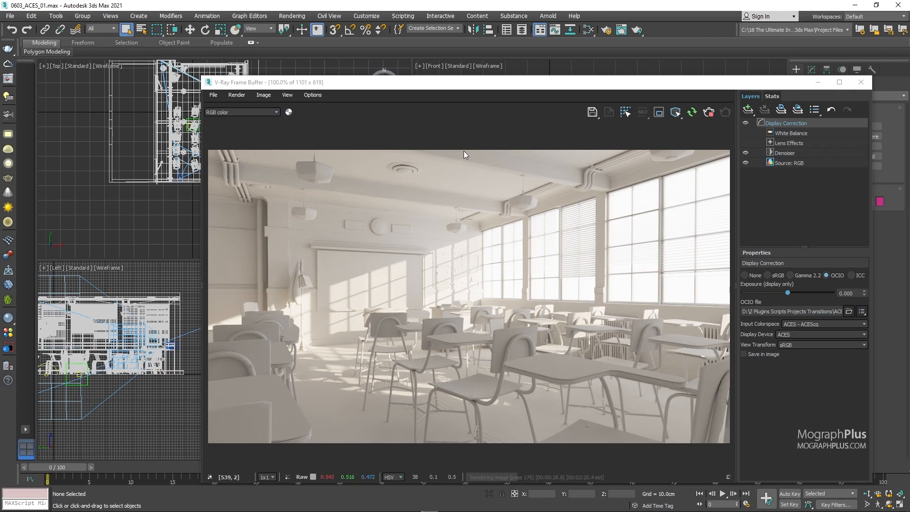
Stop the interactive render and clear all channel data from the frame buffer
click(708, 113)
click(609, 112)
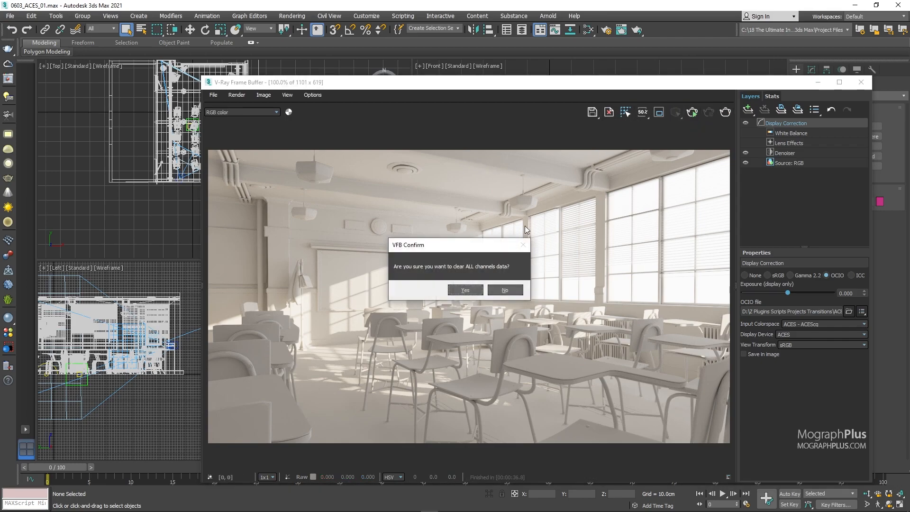
click(465, 290)
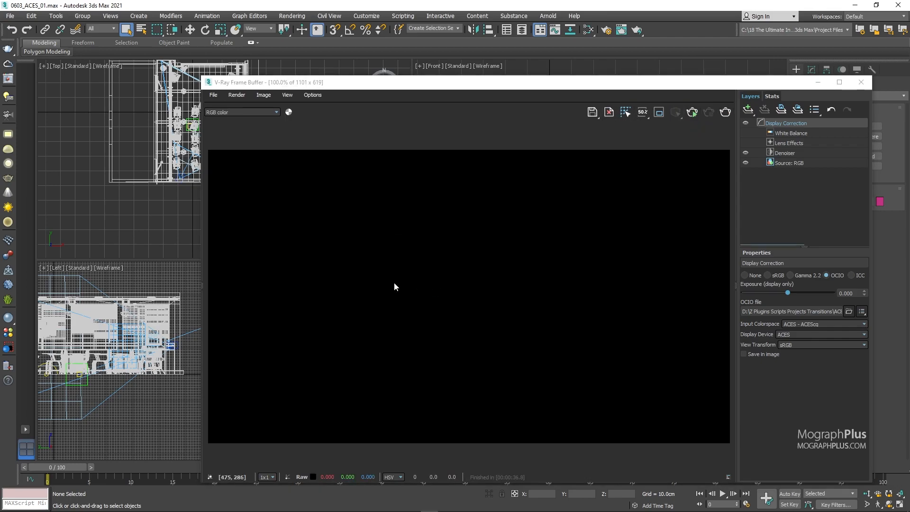
Load the 01_ACES render from the frame buffer history and inspect it in an enlarged window with the layers hidden
click(201, 250)
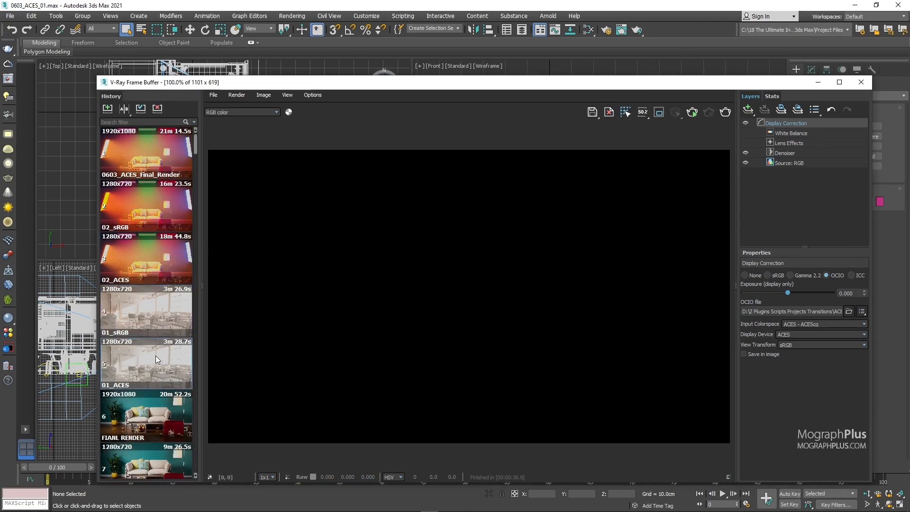
double_click(156, 356)
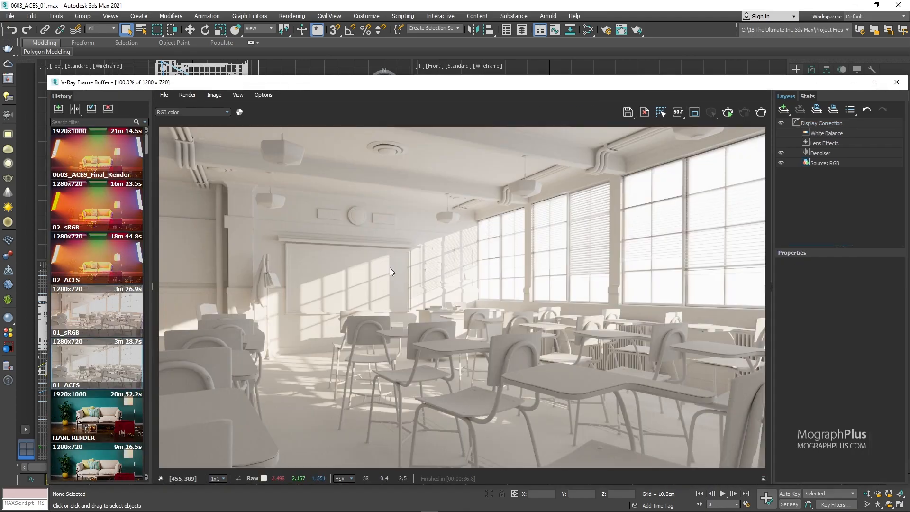
click(771, 220)
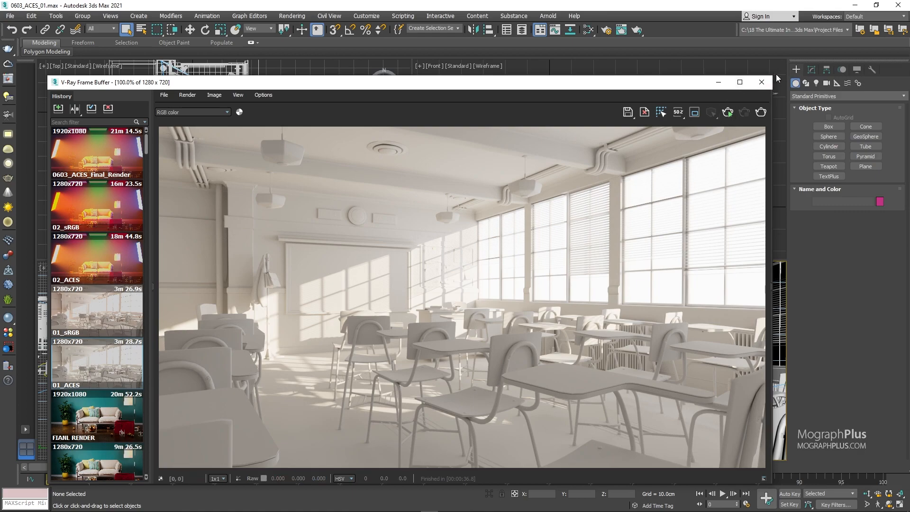
drag(773, 77, 850, 55)
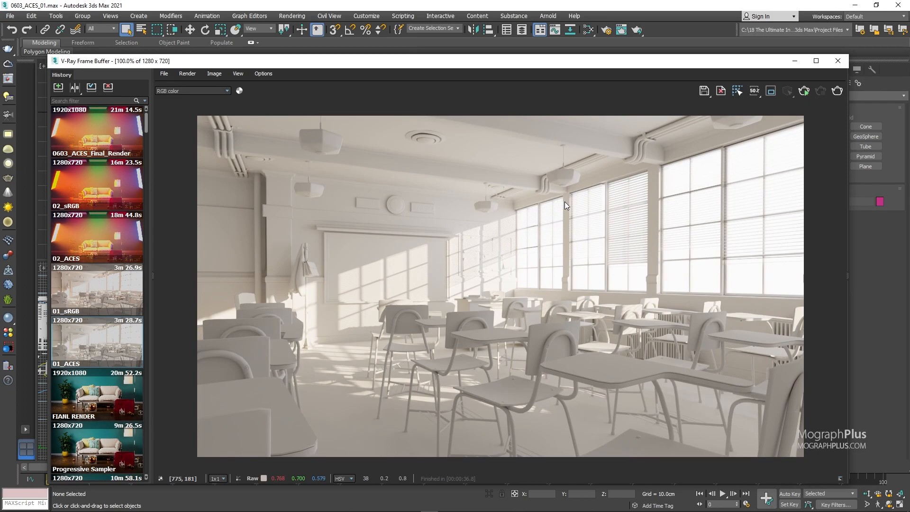
scroll(575, 212, up, 1)
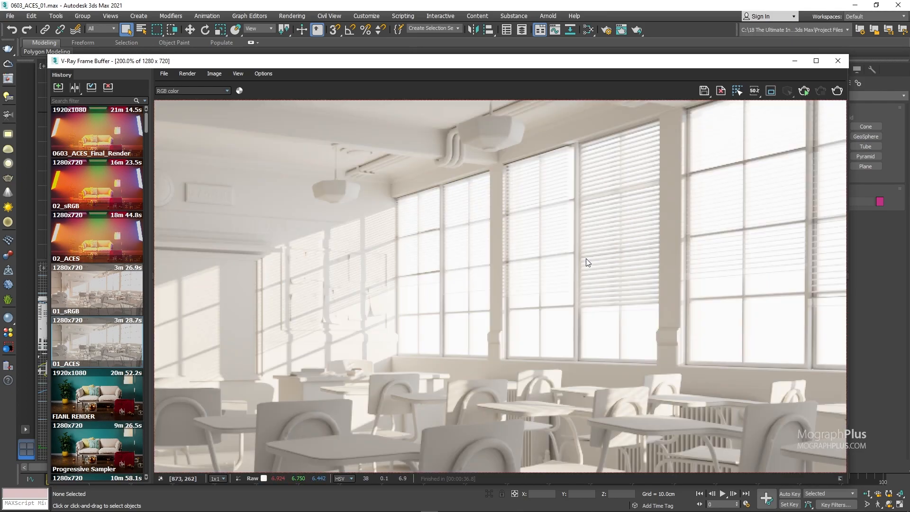
scroll(757, 307, up, 1)
scroll(713, 241, down, 2)
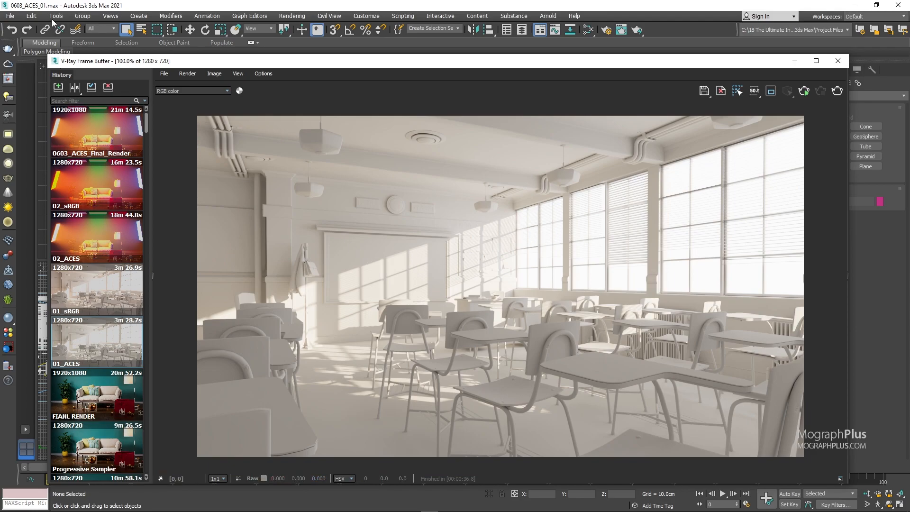
Open the scene 0603_ACES_01_sRGB without saving changes to the current scene
click(10, 16)
click(45, 52)
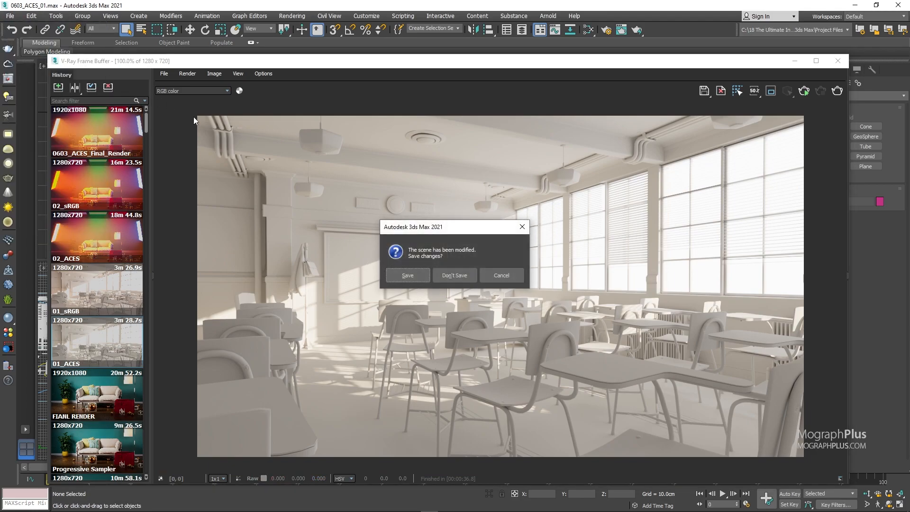
click(462, 275)
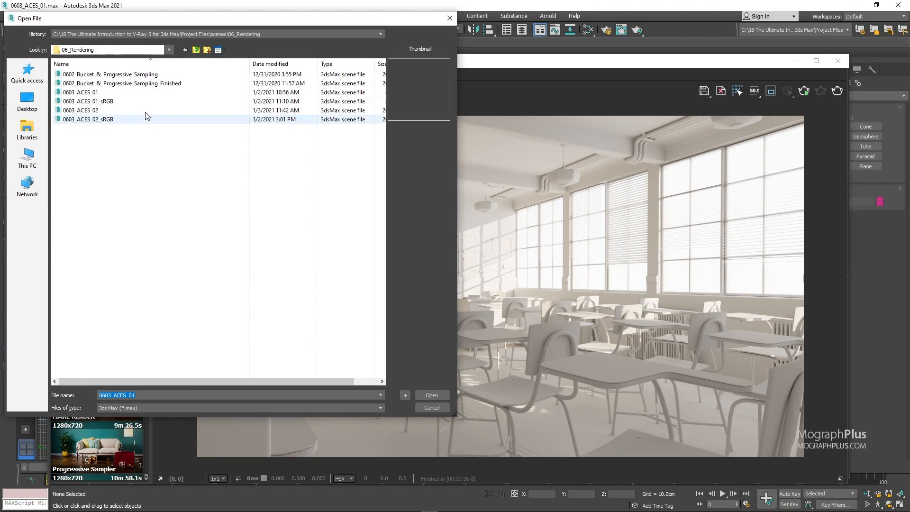
double_click(129, 102)
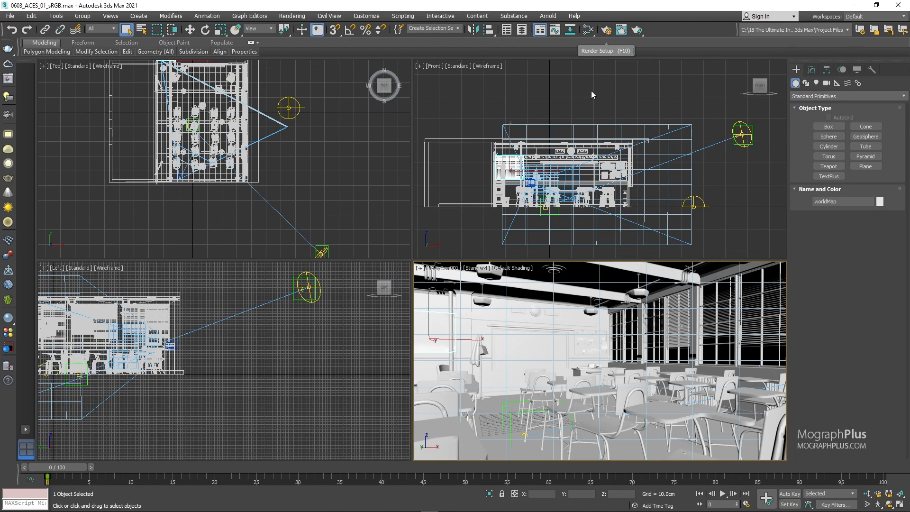
Check the rendering RGB primaries under Color management in Render Setup, then close Render Setup
key(F10)
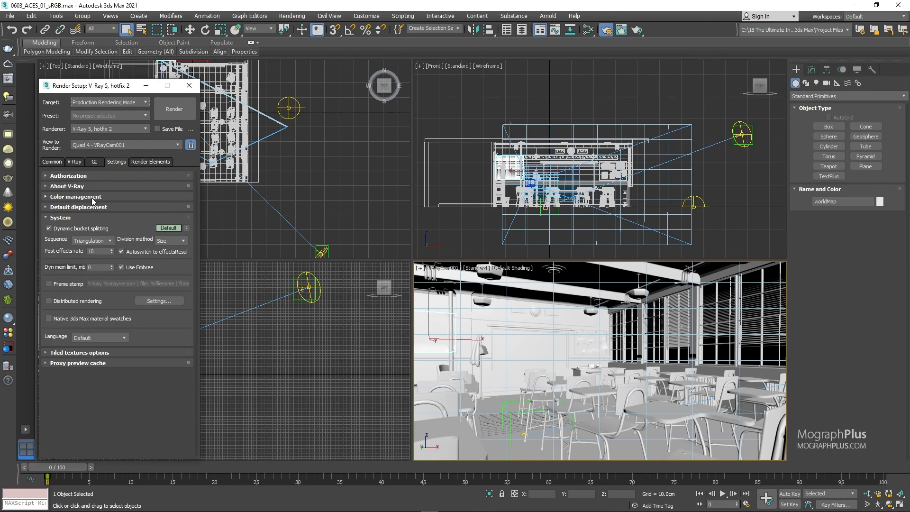
click(92, 198)
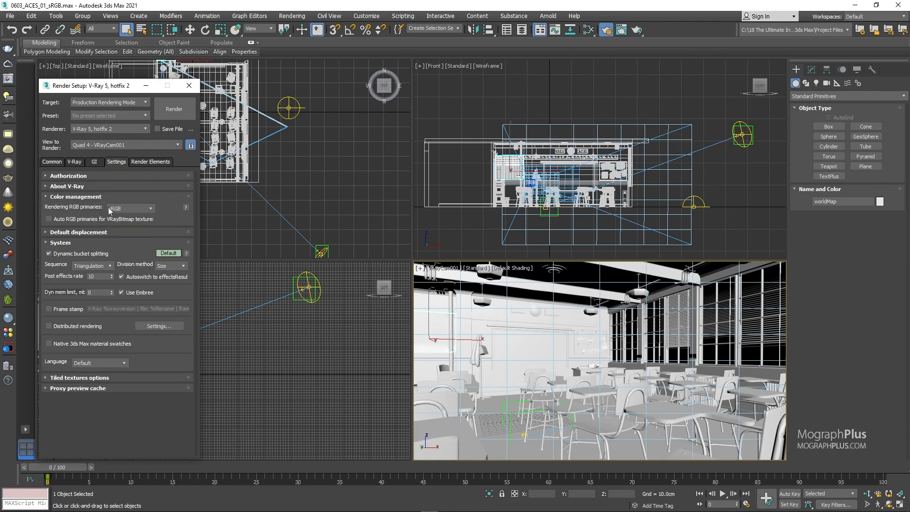
click(189, 86)
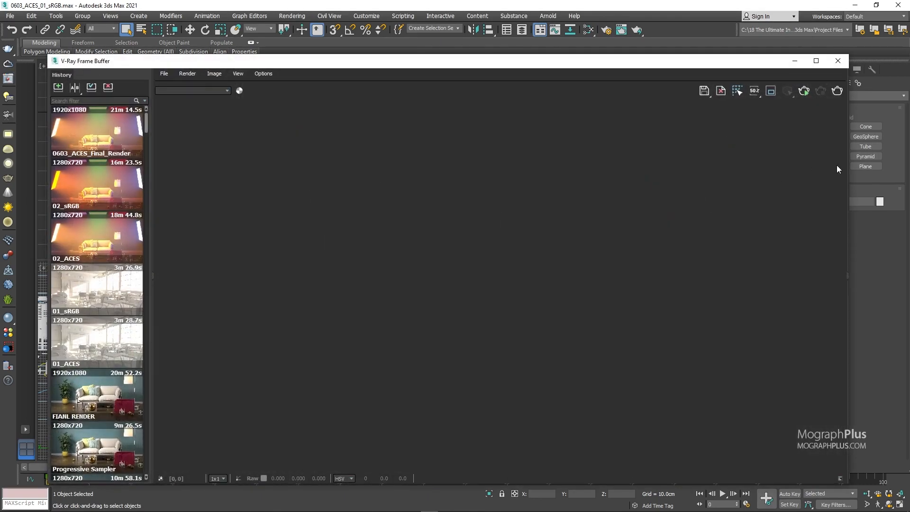
Load the 01_sRGB render from the frame buffer history and inspect its highlights and shadows
click(845, 166)
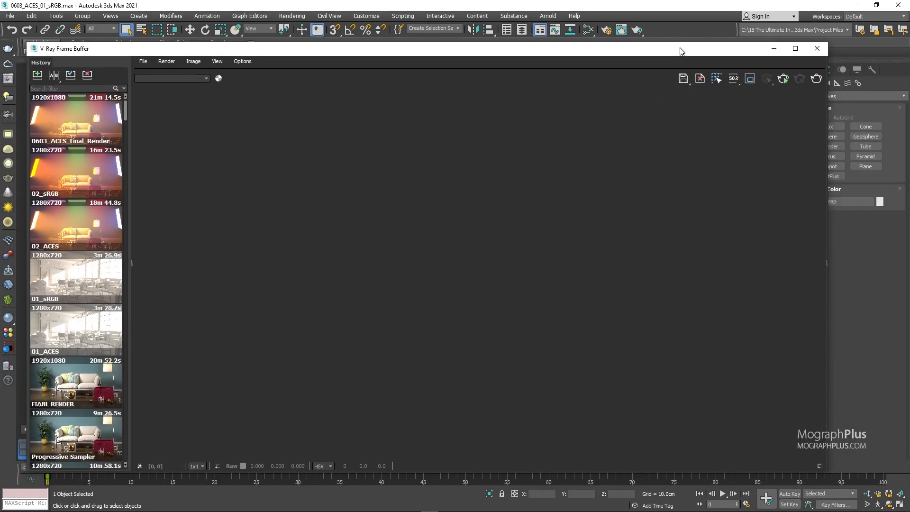
double_click(112, 274)
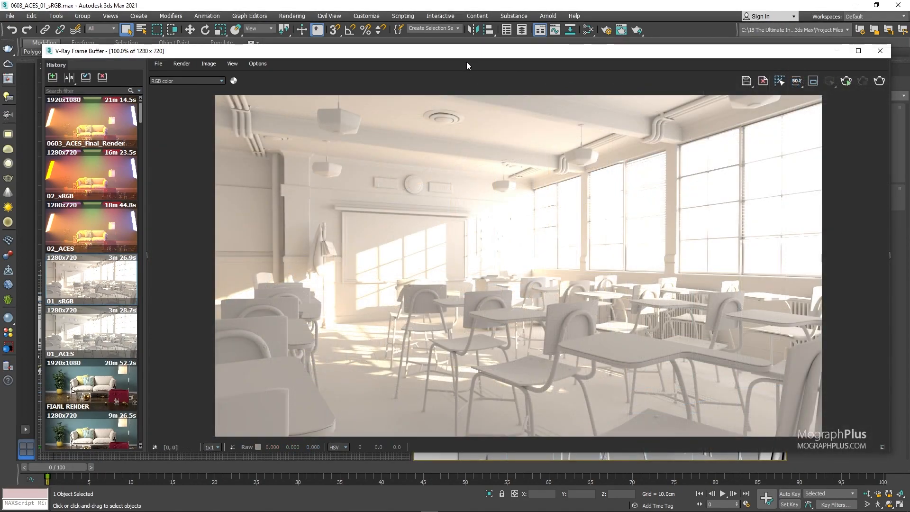
drag(466, 59, 426, 60)
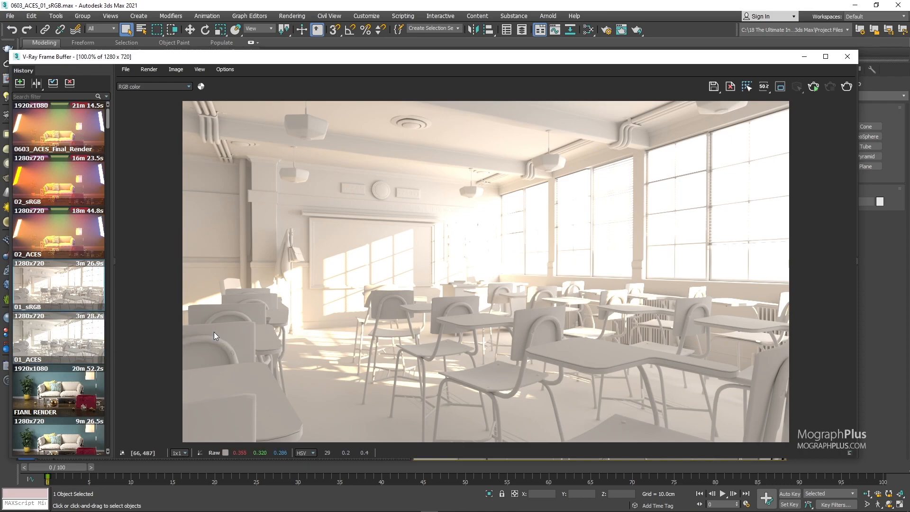
scroll(501, 239, up, 1)
scroll(501, 239, down, 1)
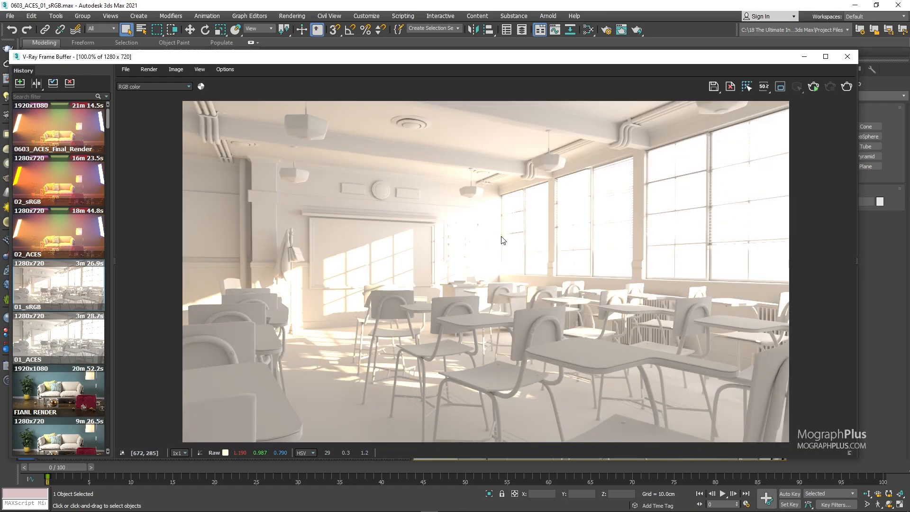
Compare the 01_ACES and 01_sRGB renders by loading them alternately from the history, finishing on 01_sRGB
double_click(71, 335)
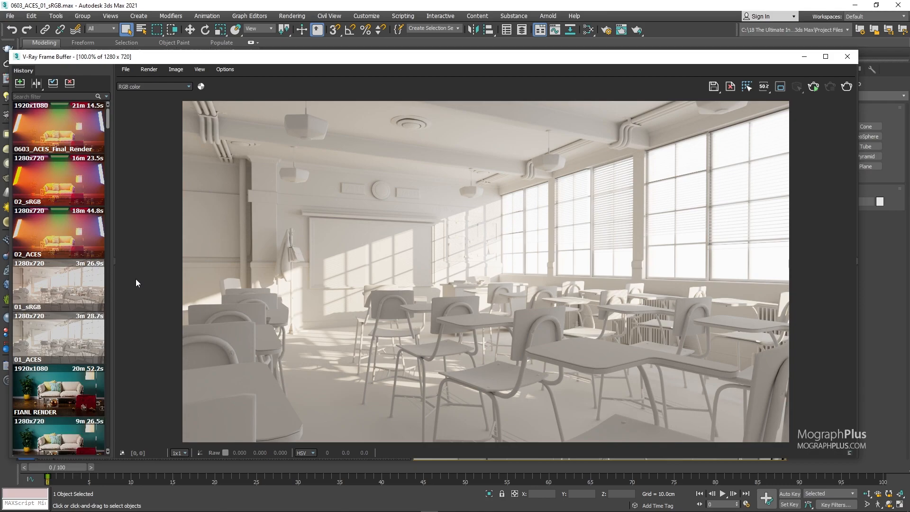
double_click(84, 287)
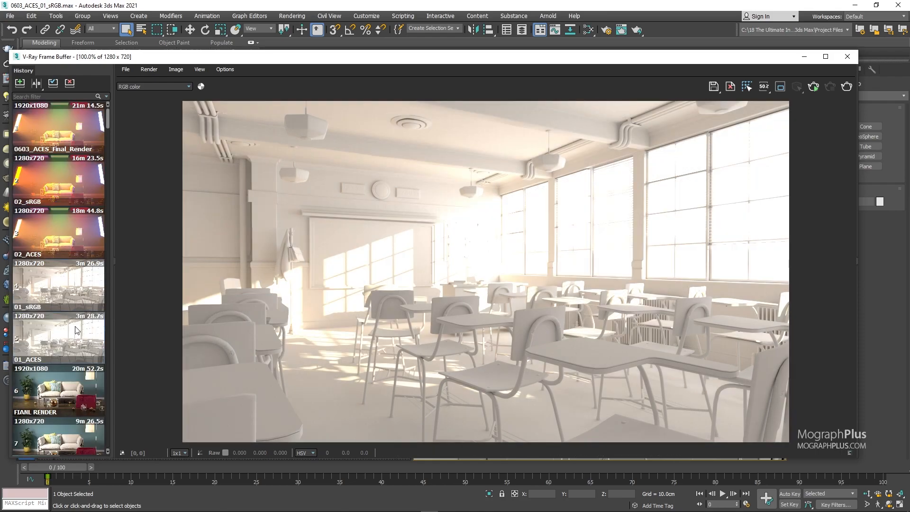
double_click(75, 328)
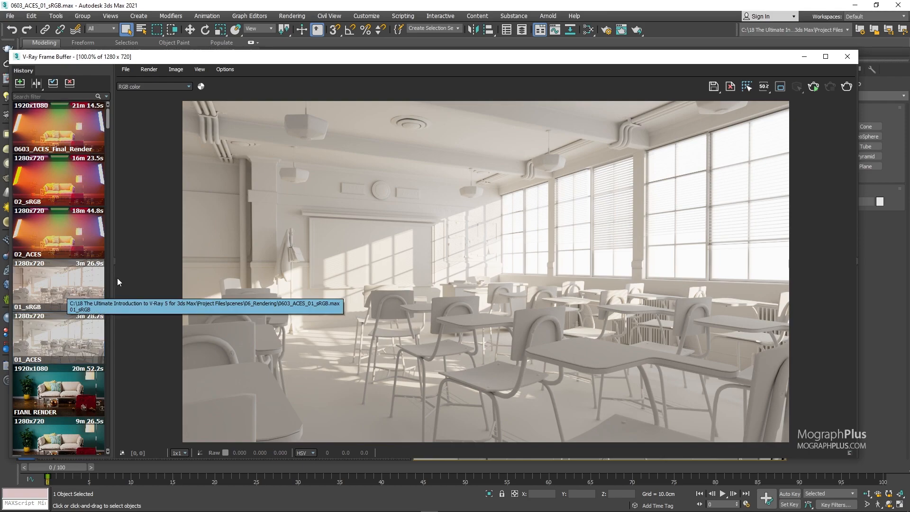
double_click(62, 287)
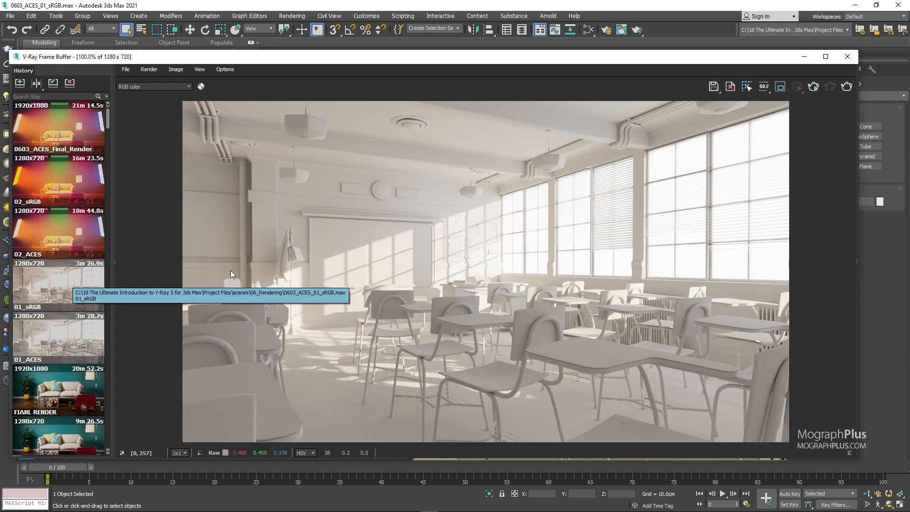
scroll(577, 124, up, 1)
scroll(574, 135, down, 1)
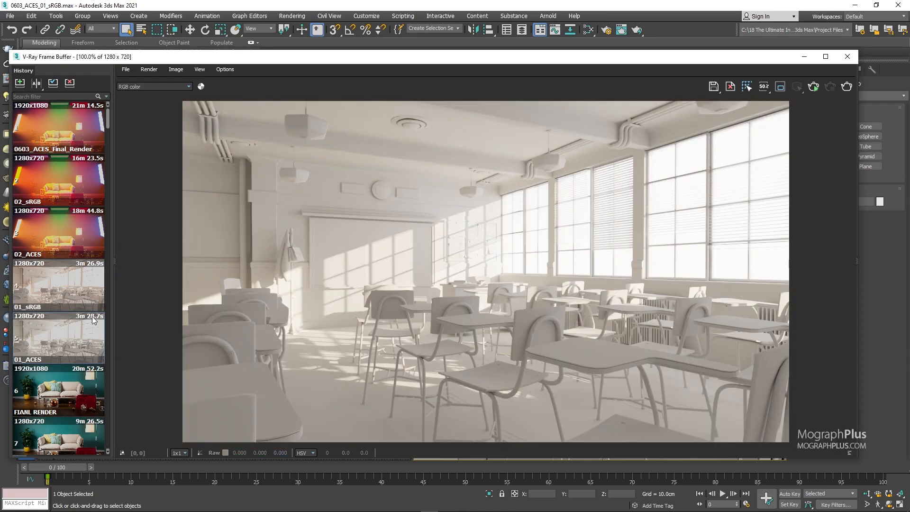
double_click(74, 286)
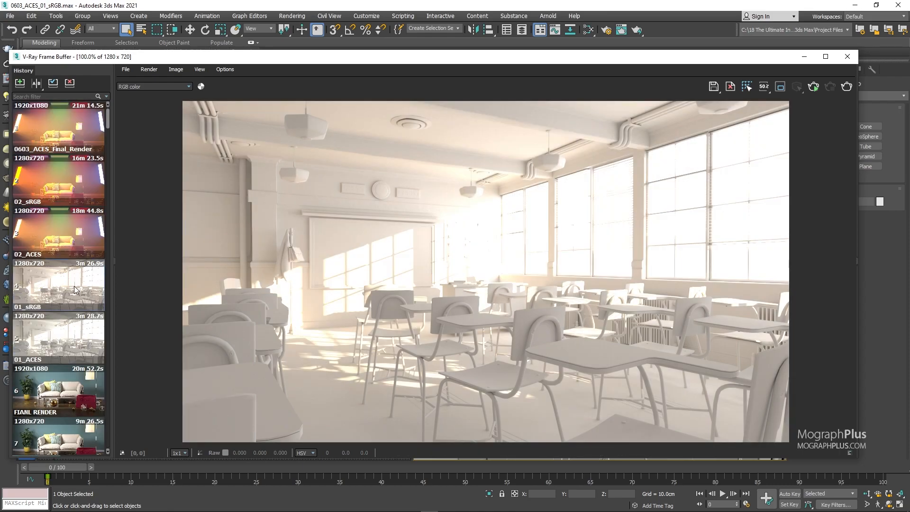
Reveal the frame buffer's layers, add a Filmic tonemap layer to the 01_sRGB render, and enlarge its properties area
double_click(856, 259)
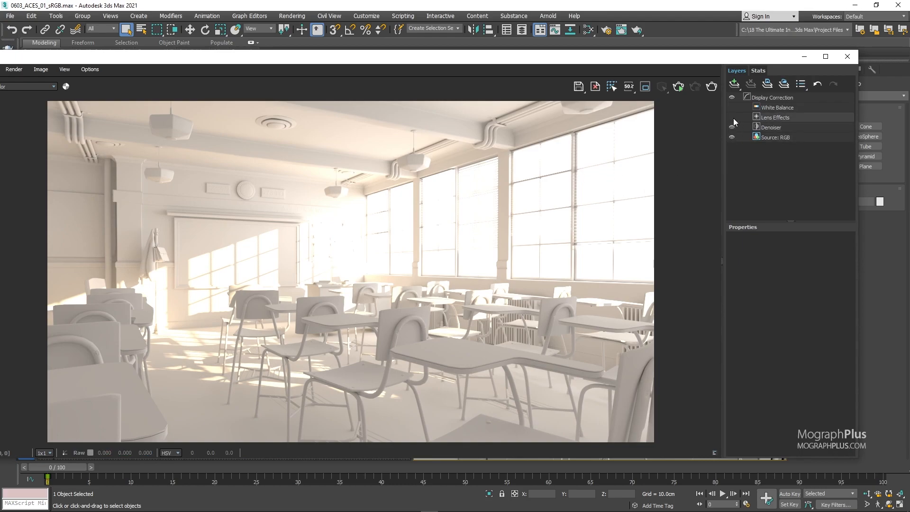
drag(613, 59, 649, 60)
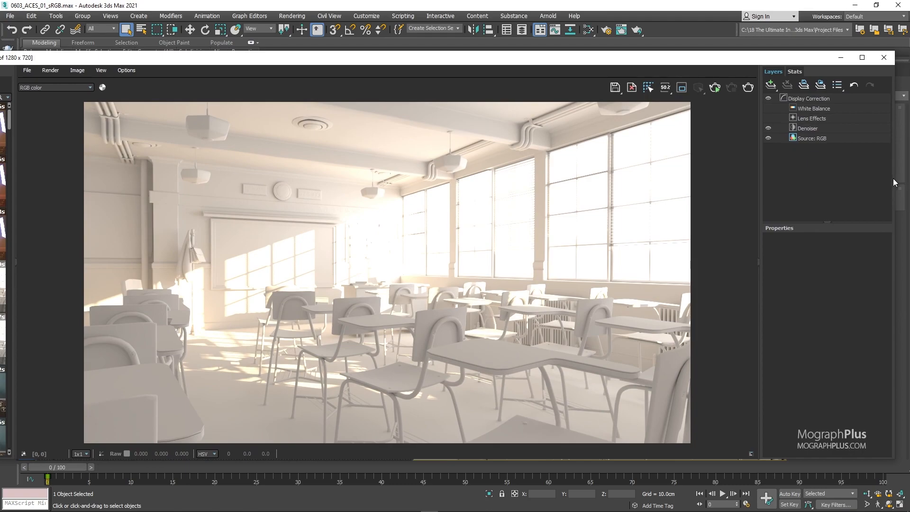
drag(894, 181, 777, 178)
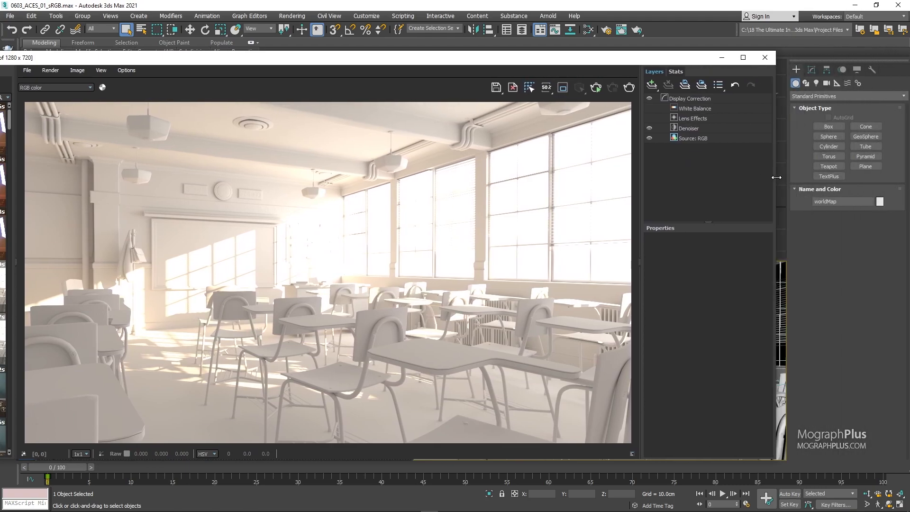
drag(547, 62, 652, 66)
click(757, 90)
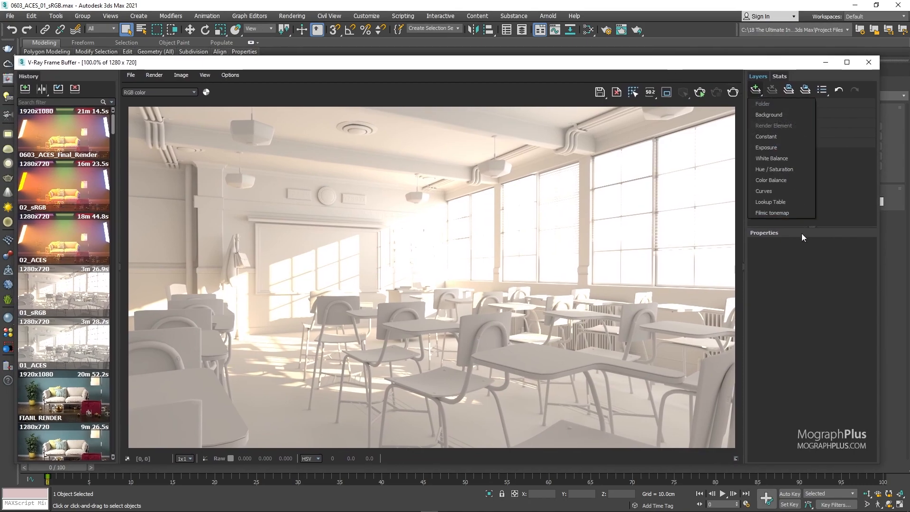
click(792, 213)
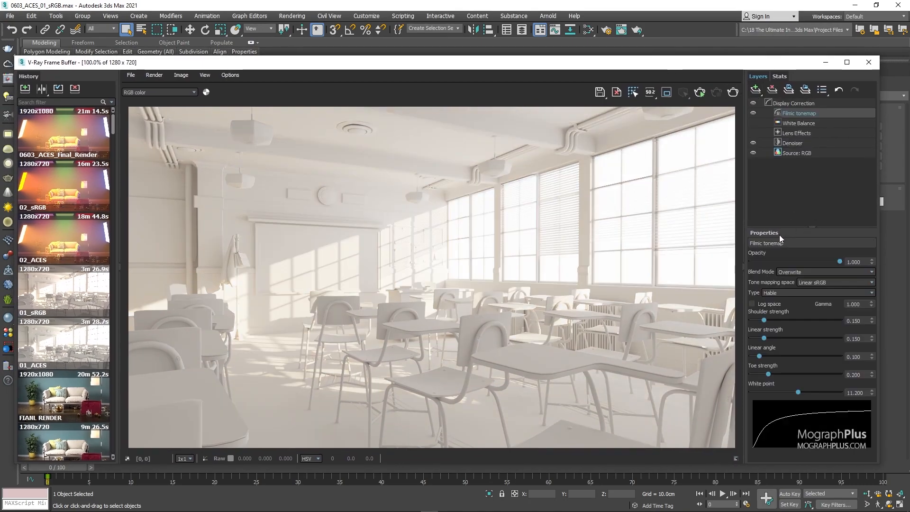
drag(808, 228, 812, 180)
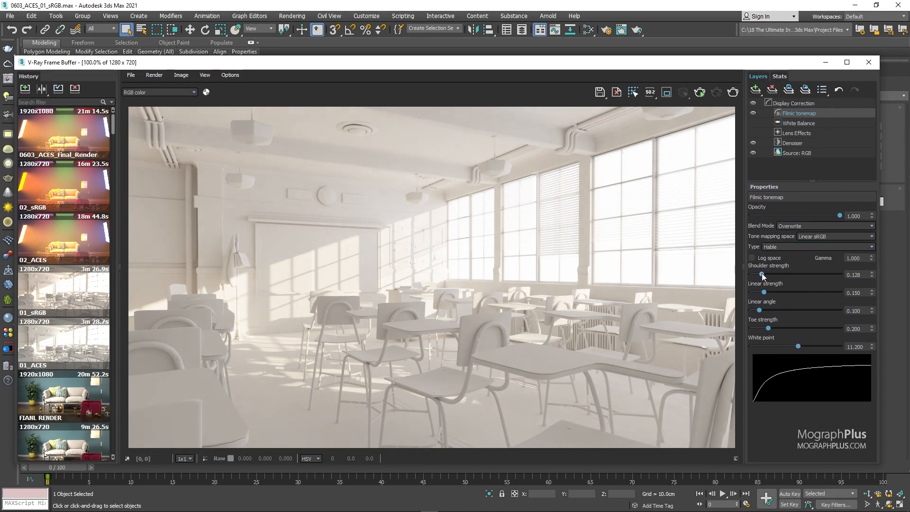
Set the Filmic tonemap's shoulder strength to 0.02 and its linear strength to 0.045
drag(763, 275, 755, 275)
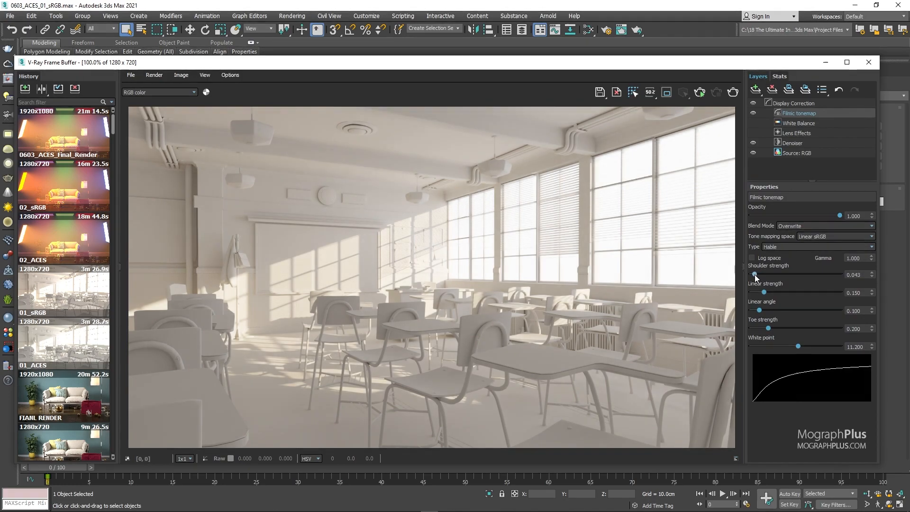
click(866, 277)
text(0.02)
key(Return)
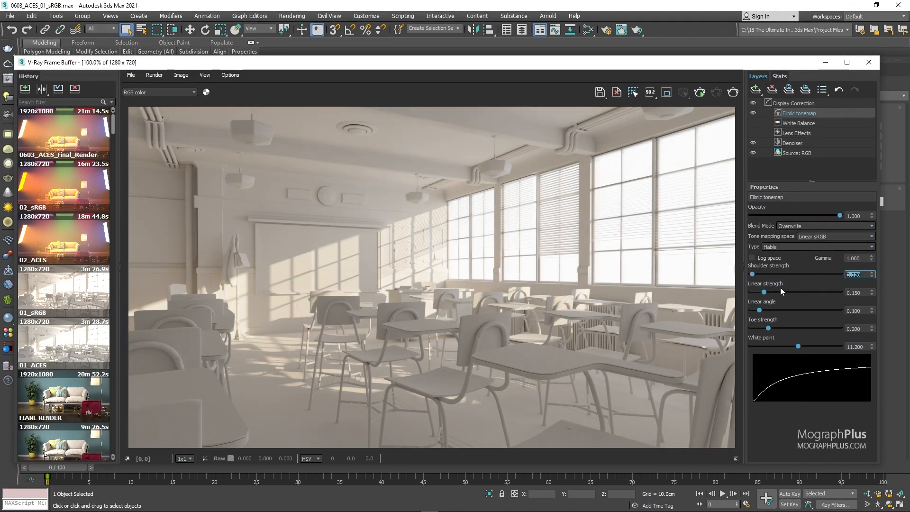
drag(763, 293, 762, 292)
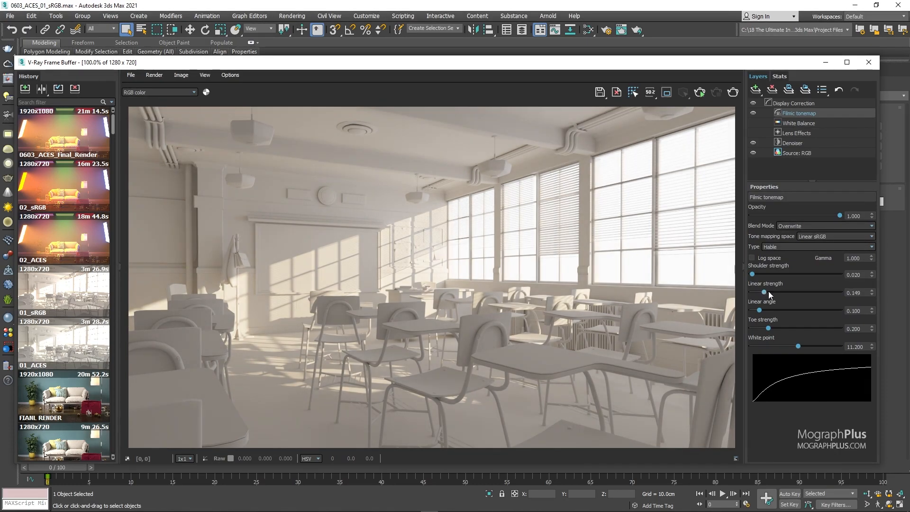
key(BackSpace)
key(BackSpace)
text(045)
key(Return)
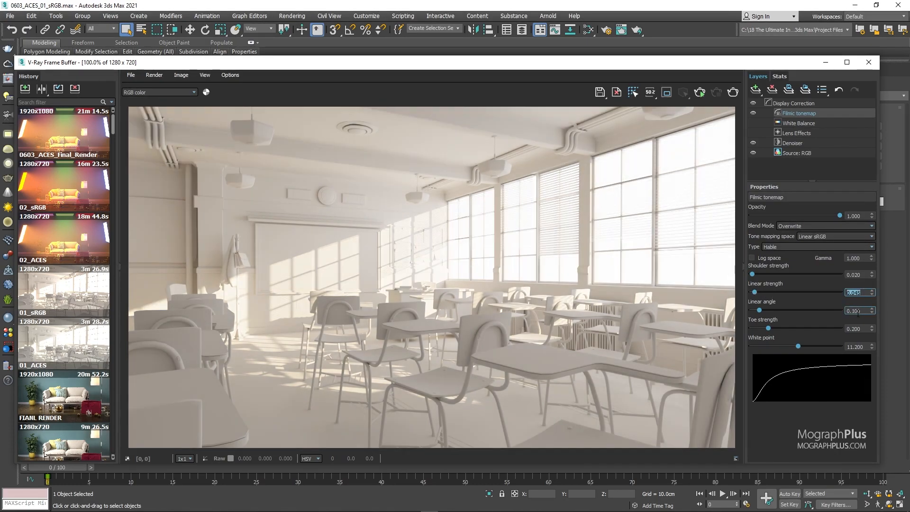
Set the Filmic tonemap's toe strength to 0.2
click(864, 329)
key(BackSpace)
key(BackSpace)
key(BackSpace)
text(2)
key(Return)
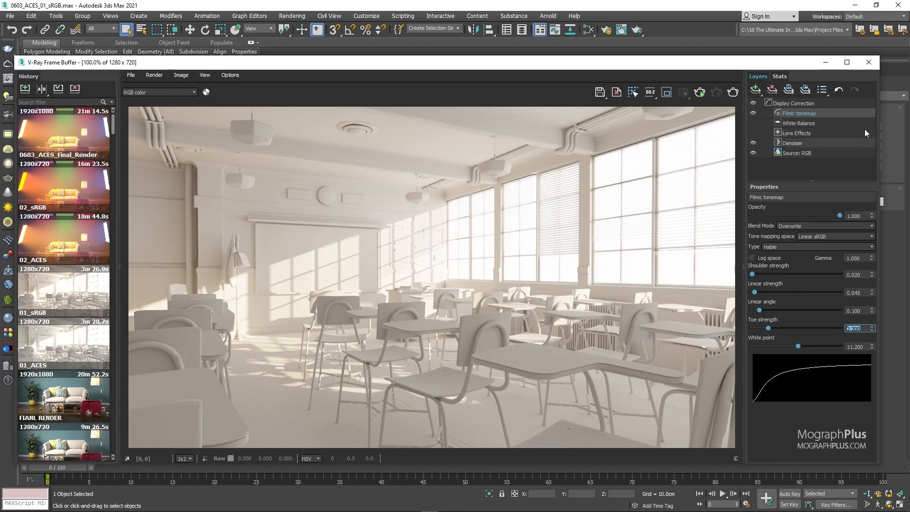
Close the frame buffer, open the scene 0603_ACES_02.max, and move the timeline to frame 200
click(869, 63)
click(10, 16)
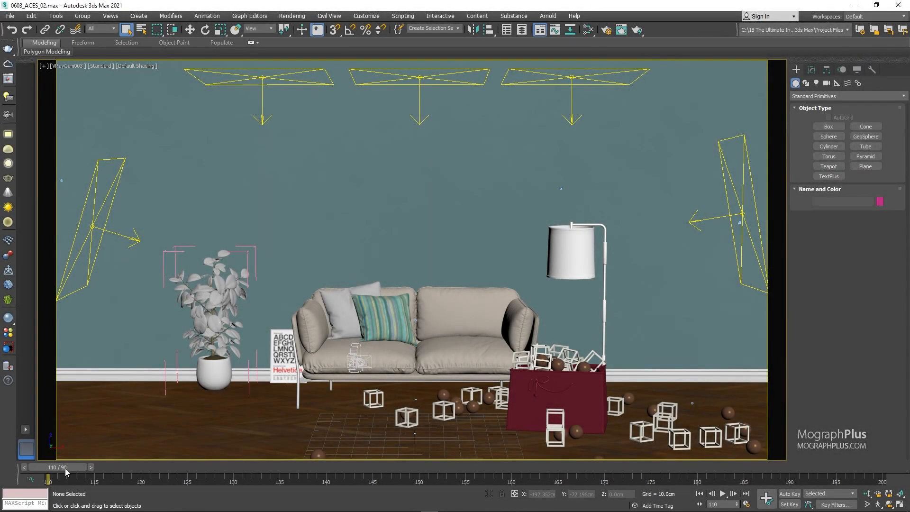
drag(50, 479, 882, 474)
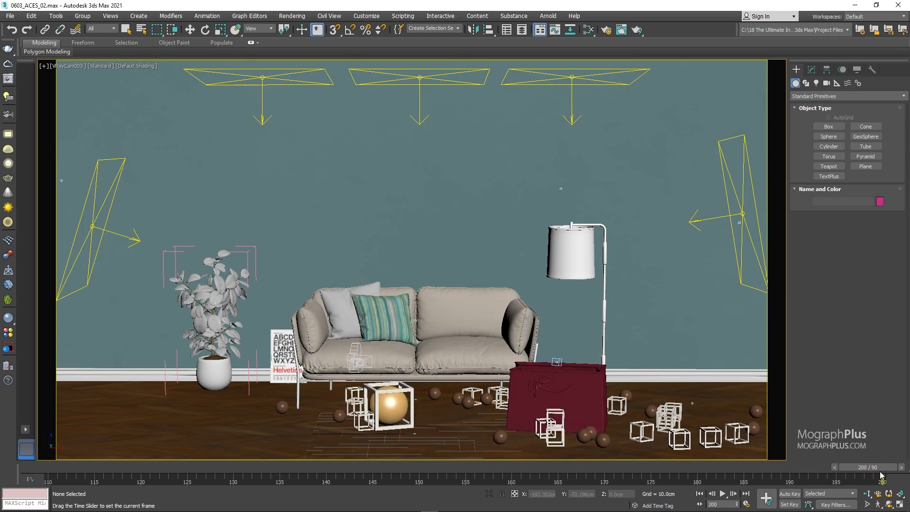
Open the V-Ray Frame Buffer and start an interactive render of the sofa scene
click(8, 80)
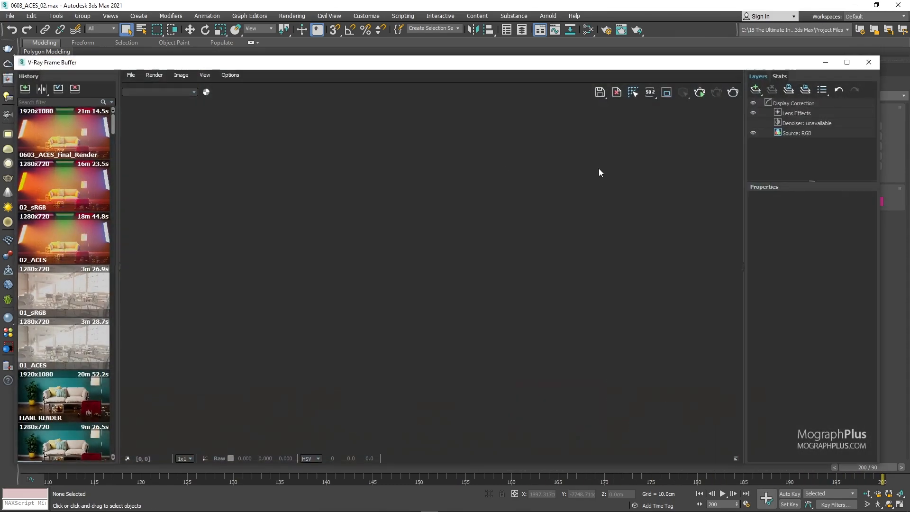
click(705, 92)
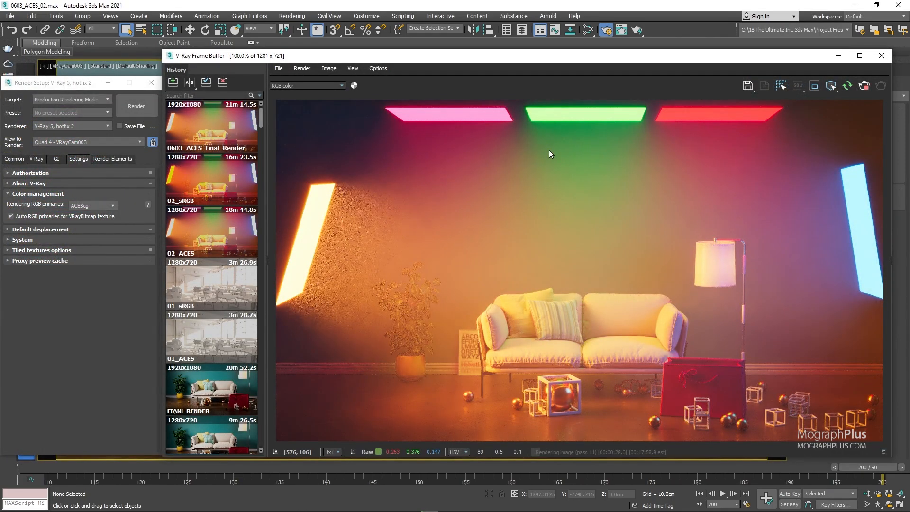
Set the Denoiser layer's opacity to 0 and stop the interactive render
click(890, 204)
click(815, 117)
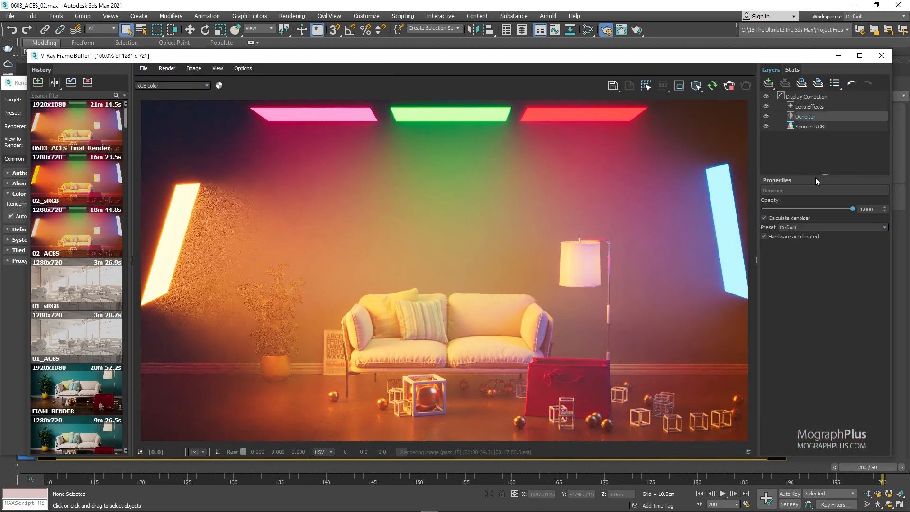
drag(804, 209, 729, 207)
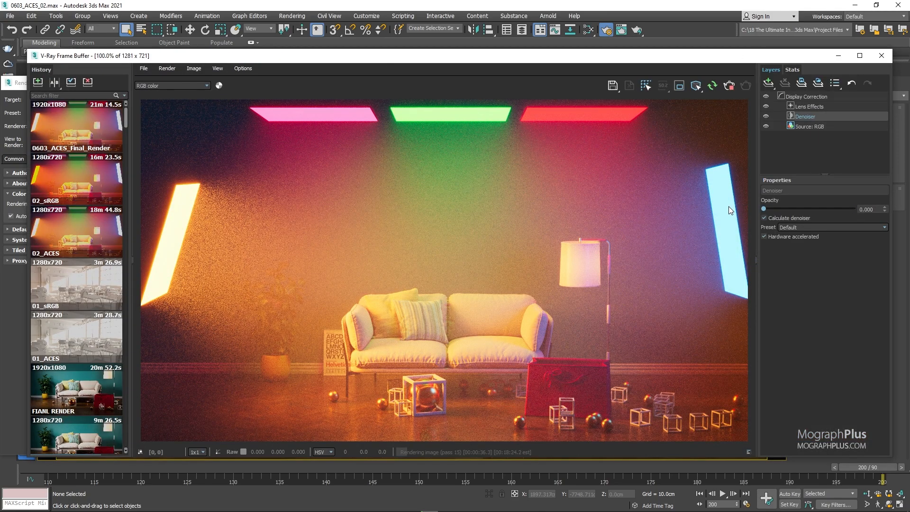
click(756, 237)
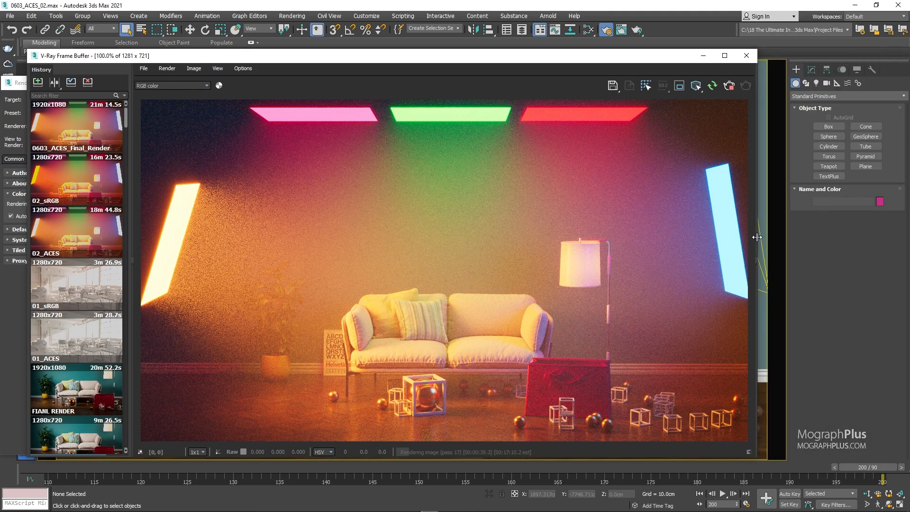
click(729, 90)
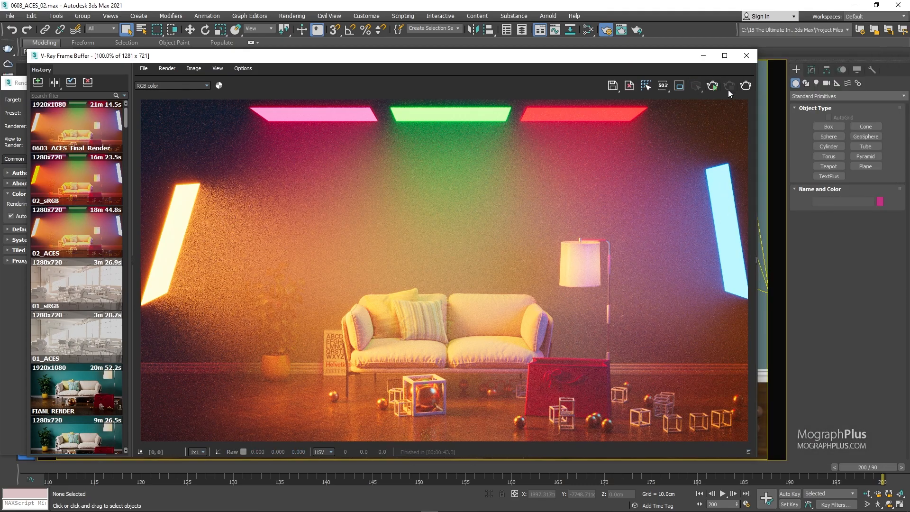
Clear the frame buffer, load the 02_ACES render from the history, and widen and reposition the window around the full image
click(629, 85)
click(455, 290)
double_click(92, 244)
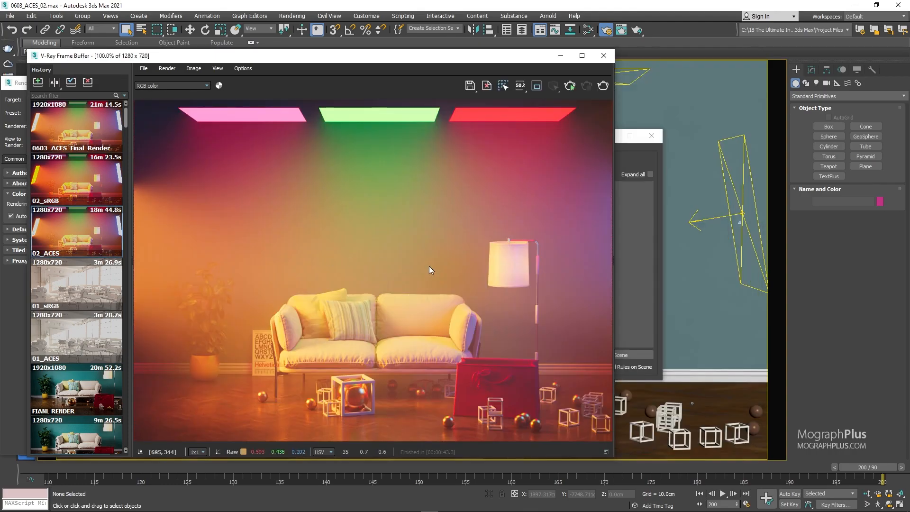
drag(614, 196, 840, 196)
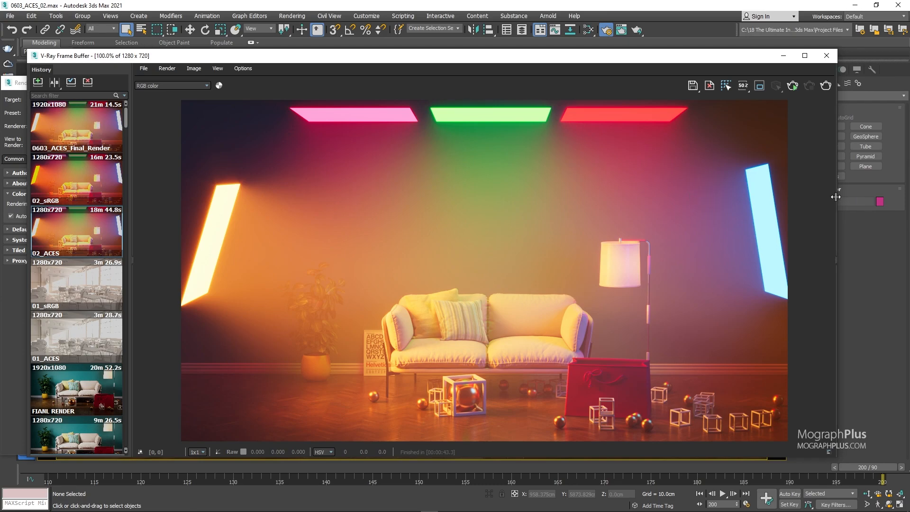
drag(836, 196, 801, 178)
drag(636, 59, 696, 59)
scroll(593, 405, up, 1)
scroll(594, 389, down, 1)
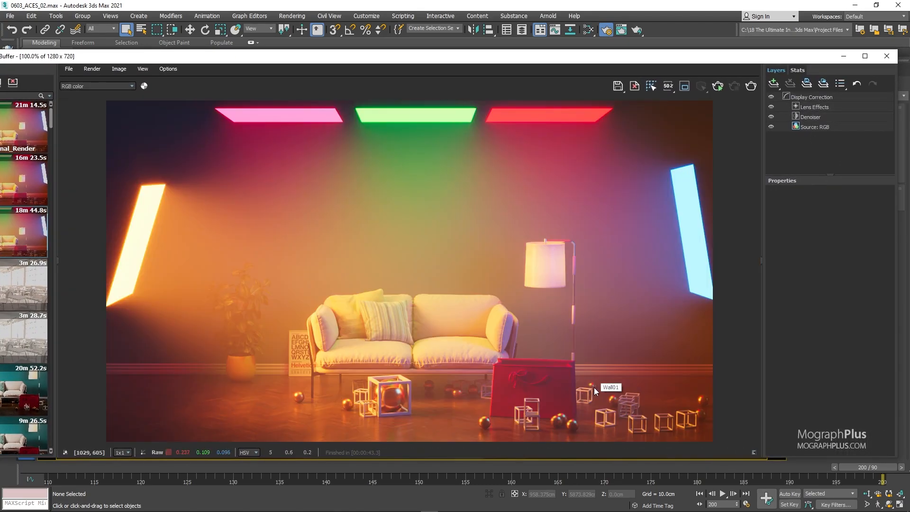
Inspect the Lens Effects layer's settings and toggle its visibility to compare the 02_ACES render with and without bloom
click(824, 107)
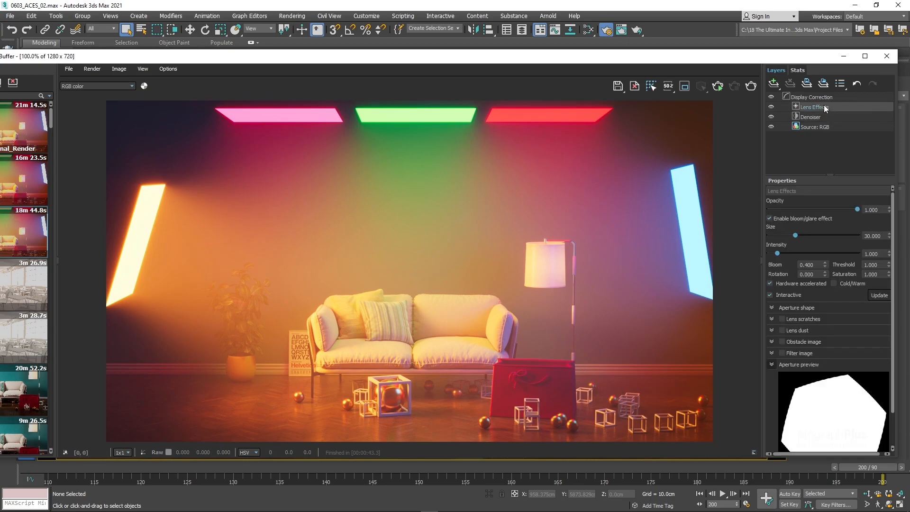
scroll(577, 260, up, 1)
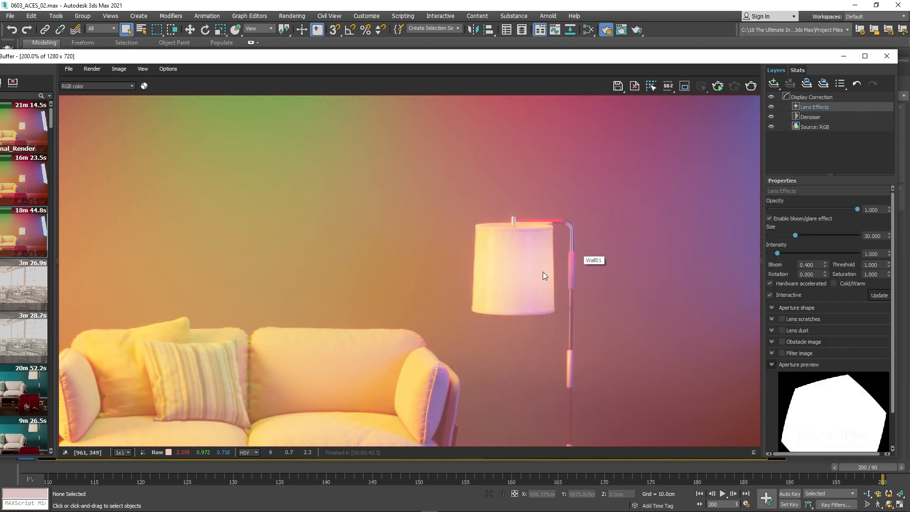
scroll(529, 274, down, 1)
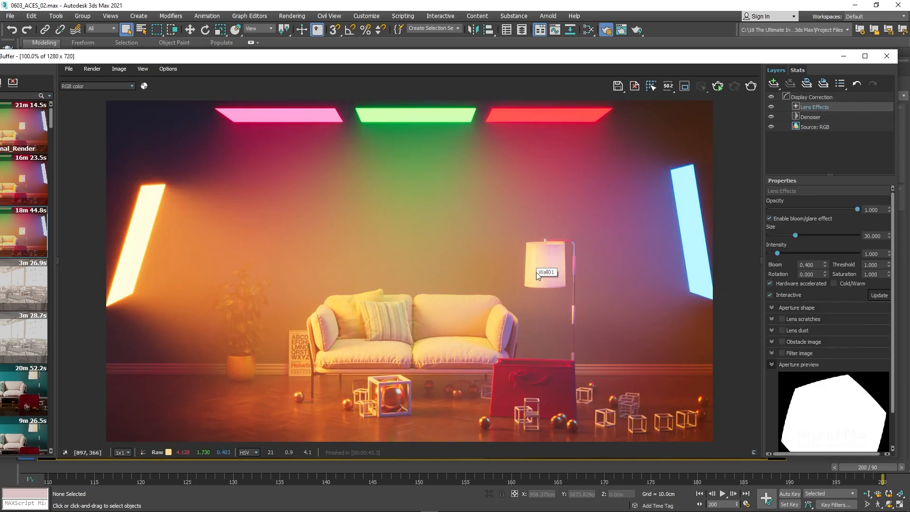
click(774, 107)
click(771, 107)
click(772, 107)
click(772, 107)
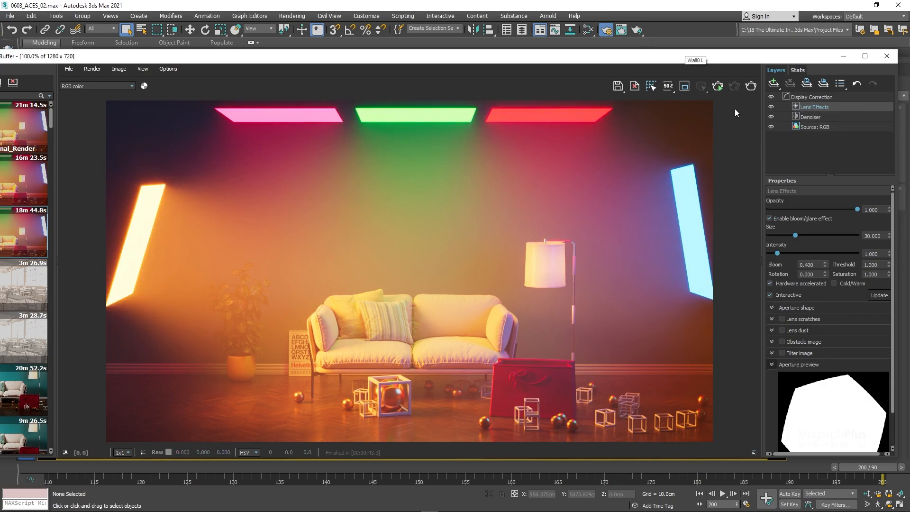
Reposition the frame buffer window so the history is fully visible and load the 02_sRGB render
double_click(761, 137)
drag(659, 62, 729, 64)
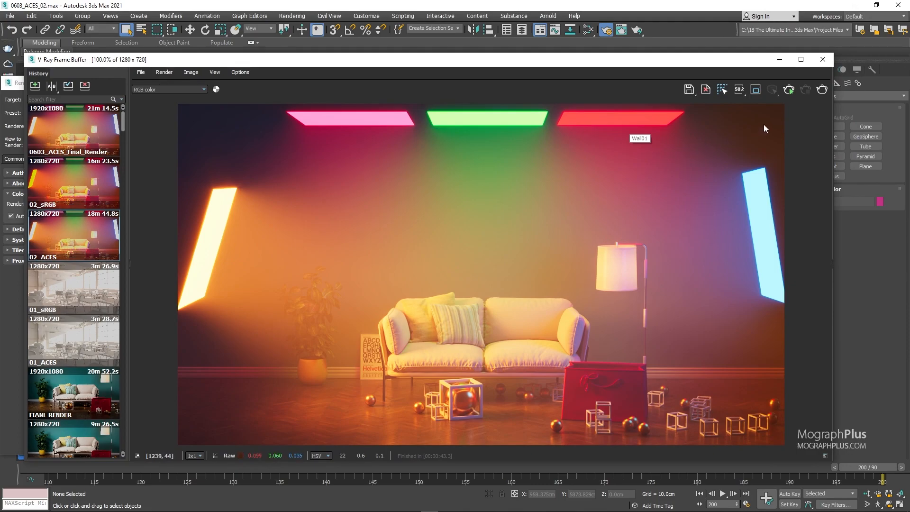
click(87, 188)
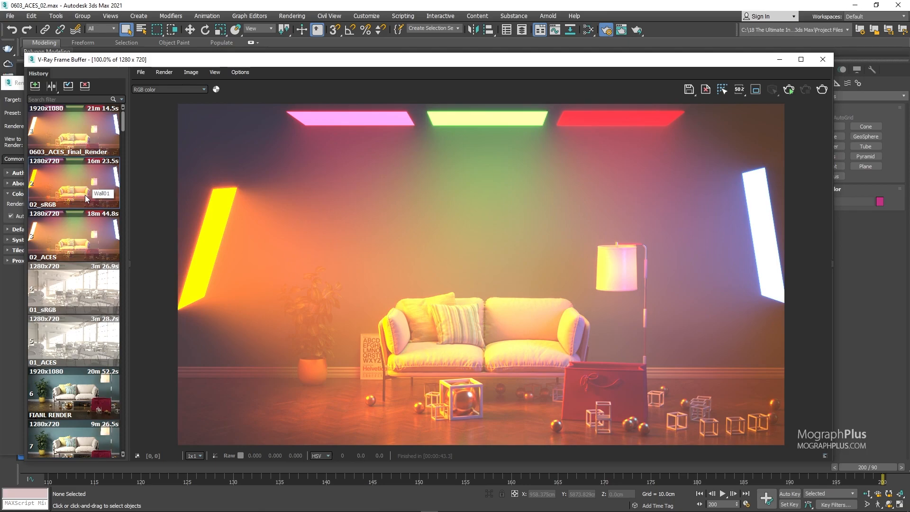
click(11, 16)
click(50, 53)
click(462, 276)
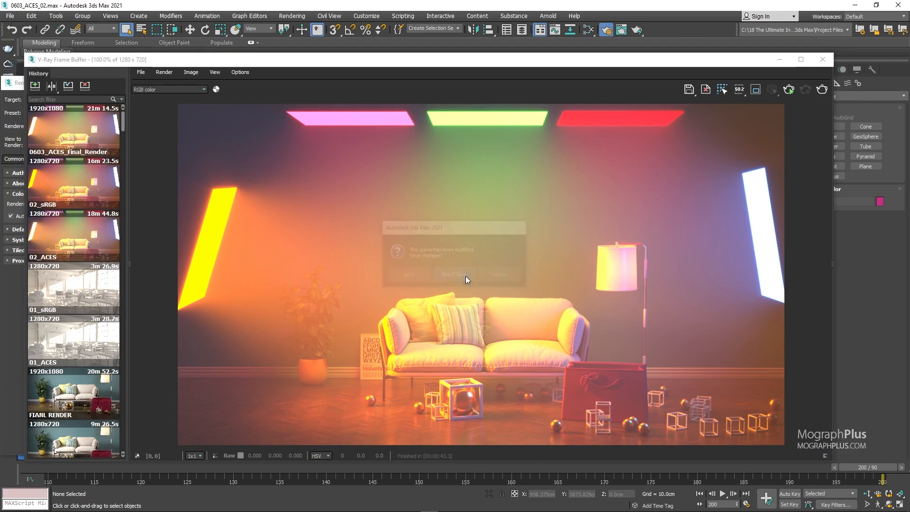
click(134, 120)
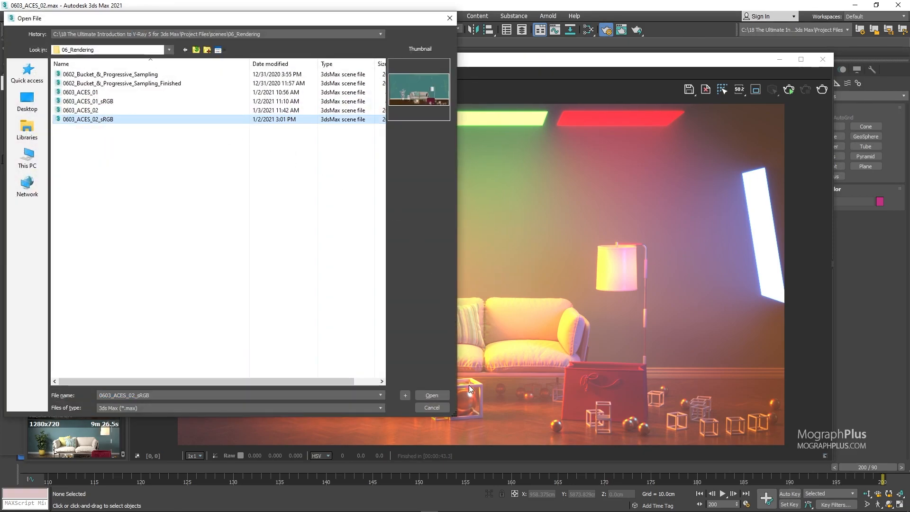
click(432, 408)
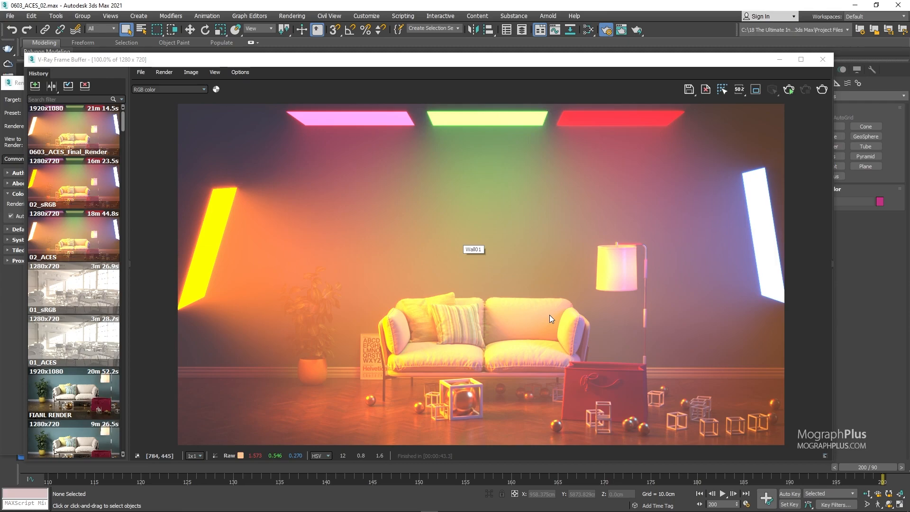
Compare the 02_ACES and 02_sRGB history renders, examining the lamp shade, sofa and floor objects up close in the sRGB version
double_click(98, 236)
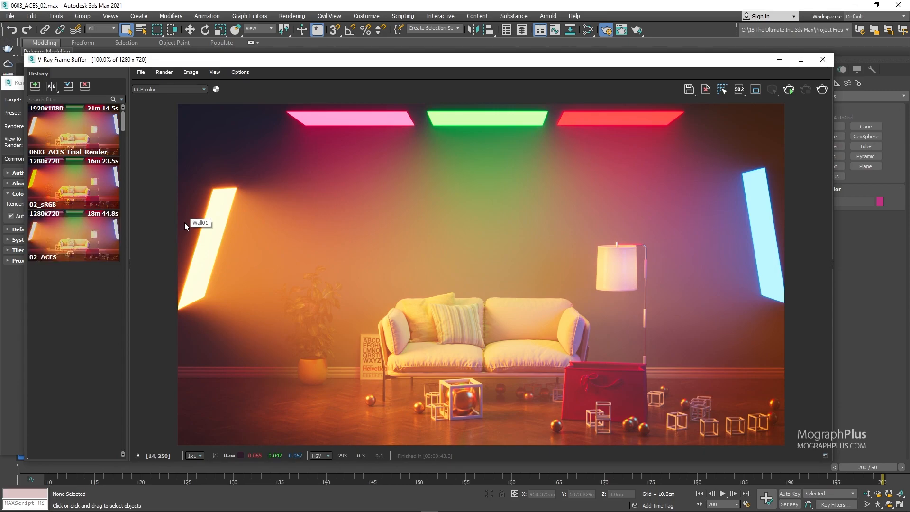
double_click(73, 185)
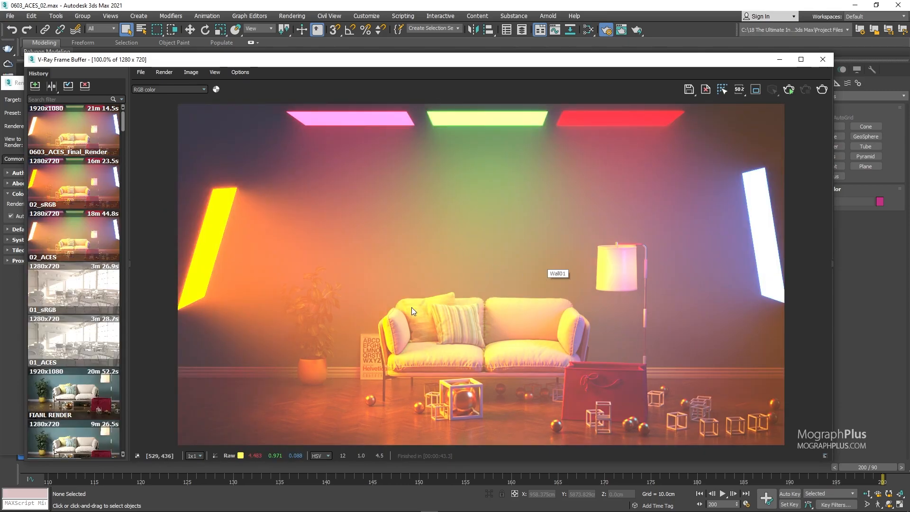
scroll(309, 342, up, 1)
middle_drag(688, 288, 441, 287)
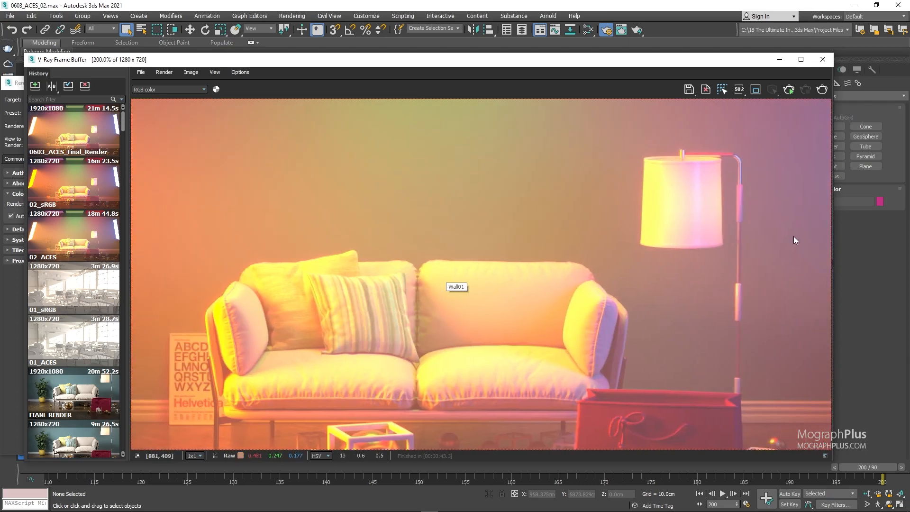
middle_drag(804, 218, 705, 253)
scroll(739, 236, up, 1)
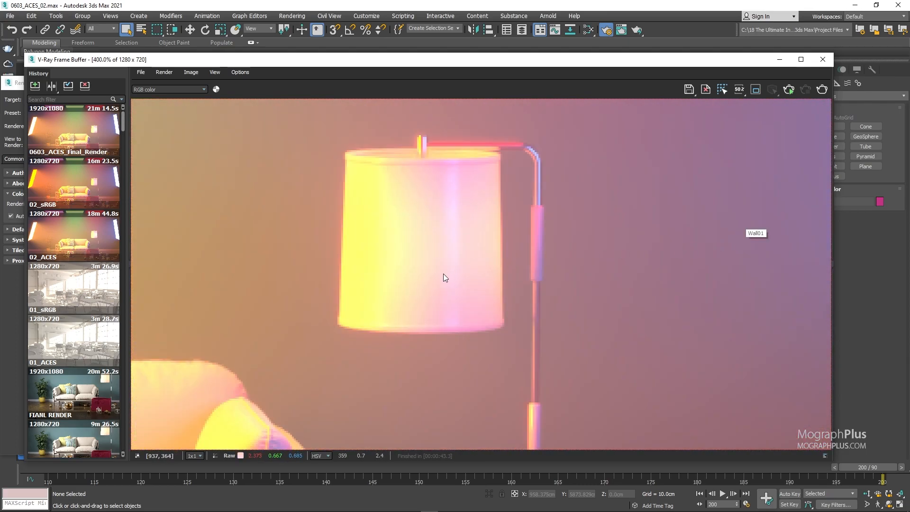
scroll(443, 274, down, 2)
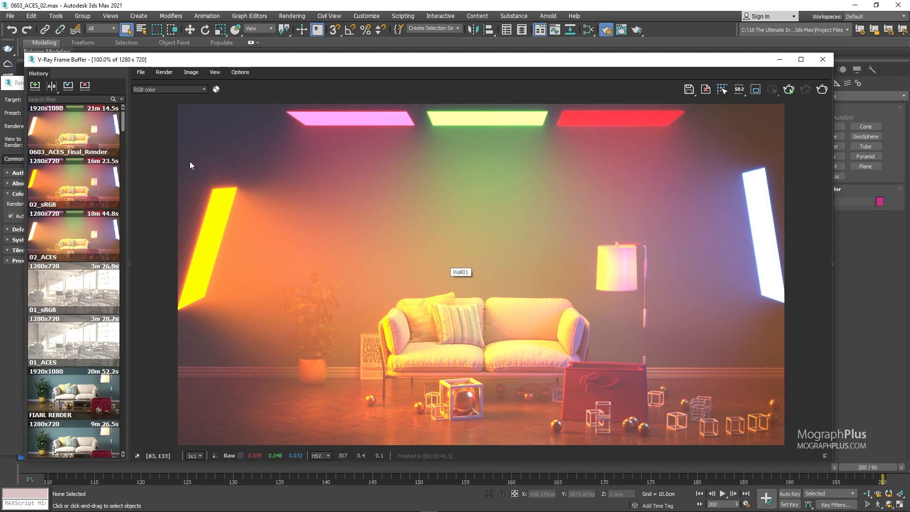
scroll(613, 425, up, 1)
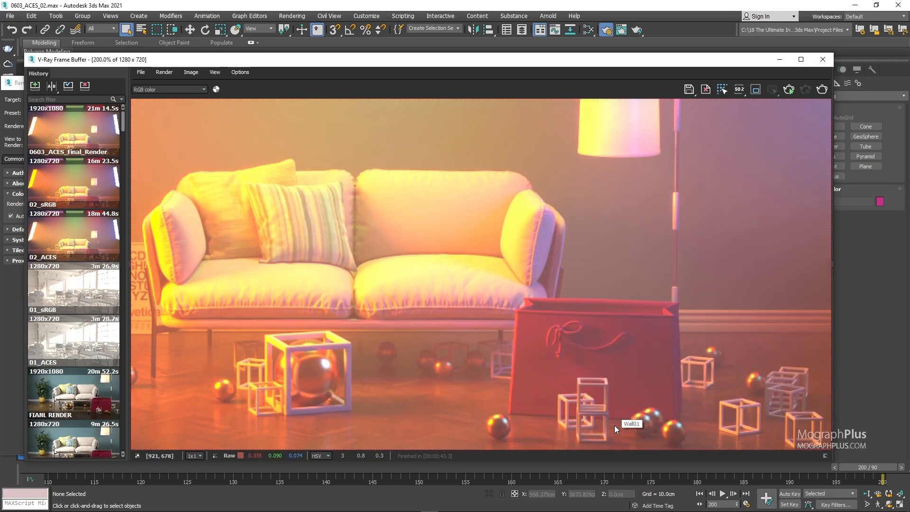
scroll(545, 351, down, 1)
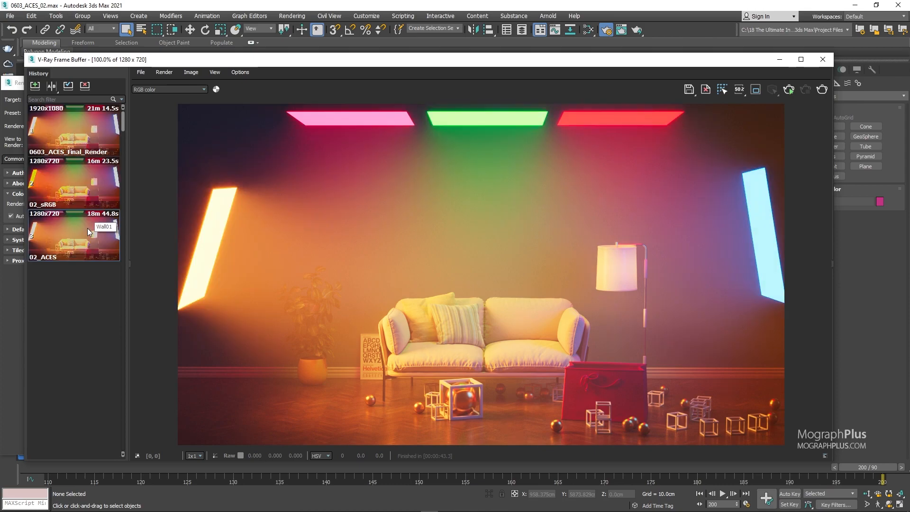
click(82, 184)
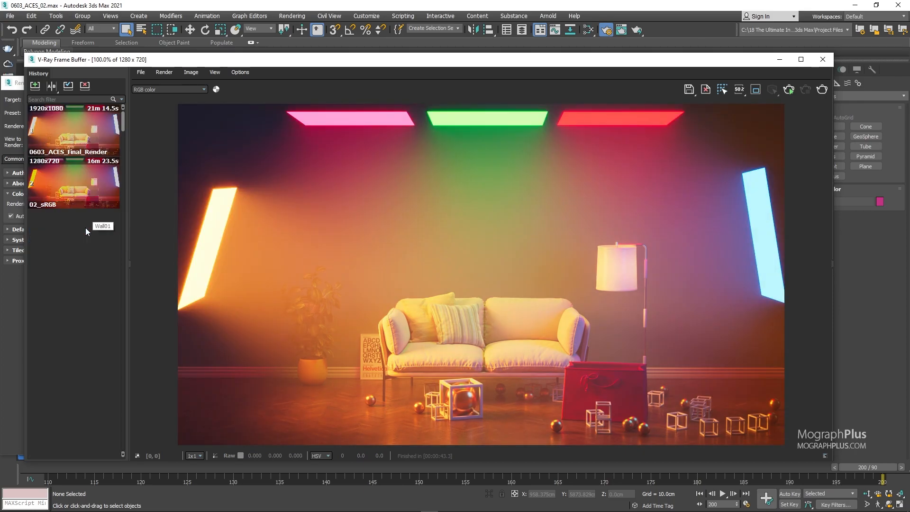
double_click(89, 186)
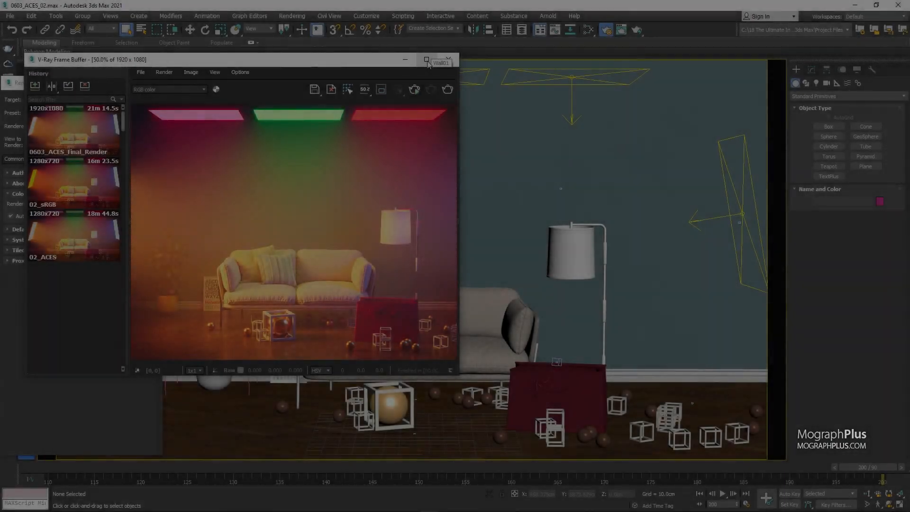
Maximize the frame buffer, hide the render history, and examine the 0603_ACES_Final_Render image at full frame and up close
click(426, 60)
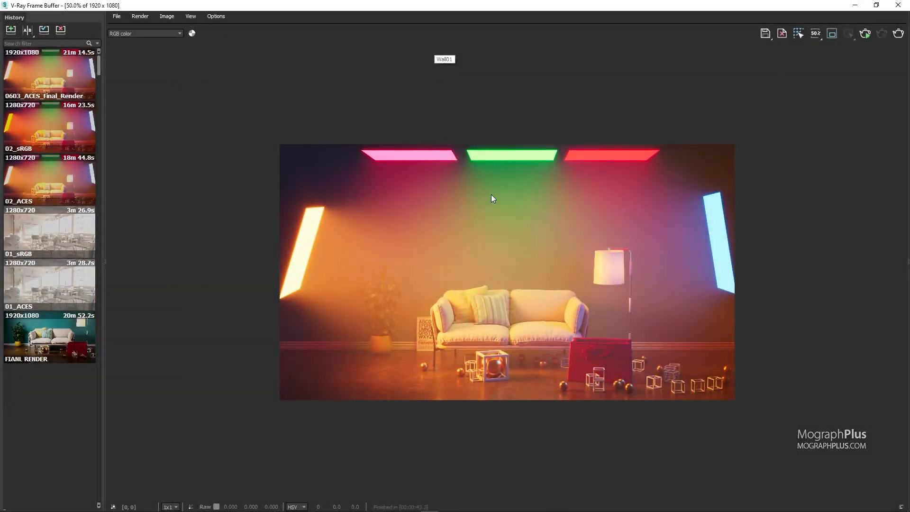
double_click(510, 307)
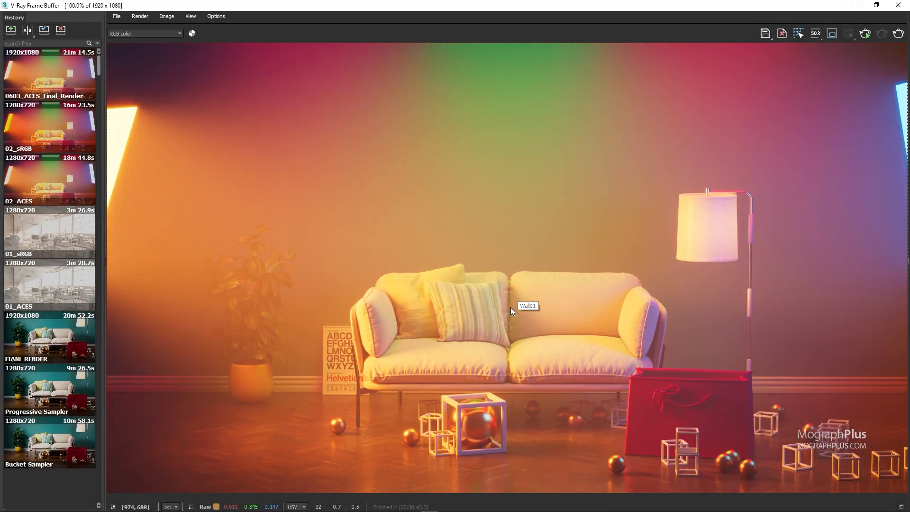
click(103, 229)
scroll(433, 256, down, 1)
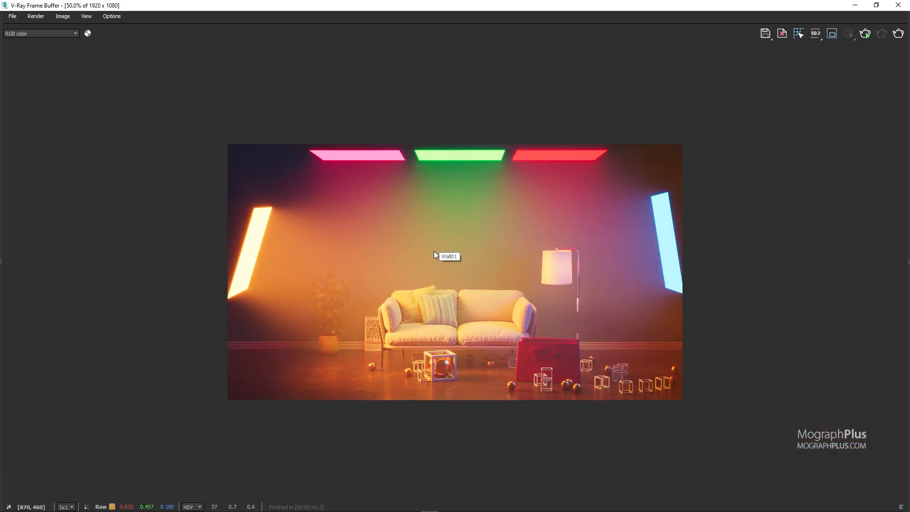
scroll(437, 236, up, 1)
scroll(437, 235, down, 2)
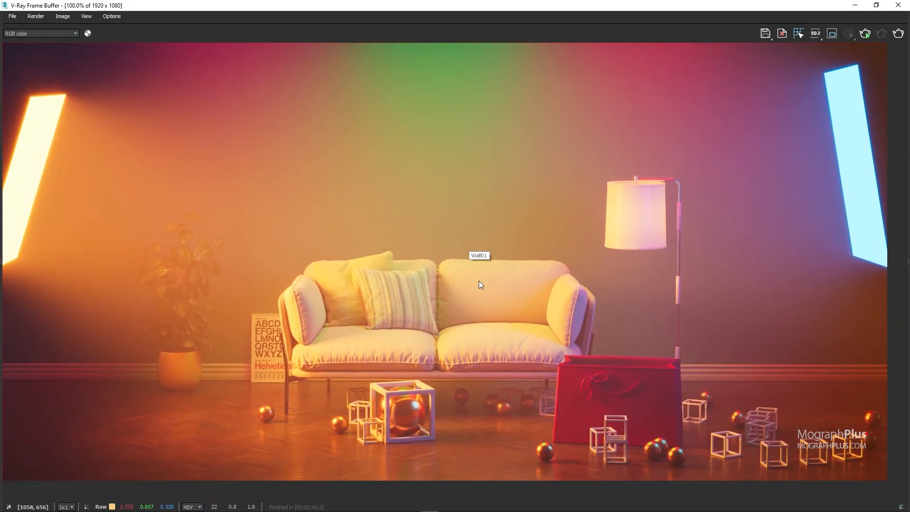
scroll(479, 281, down, 1)
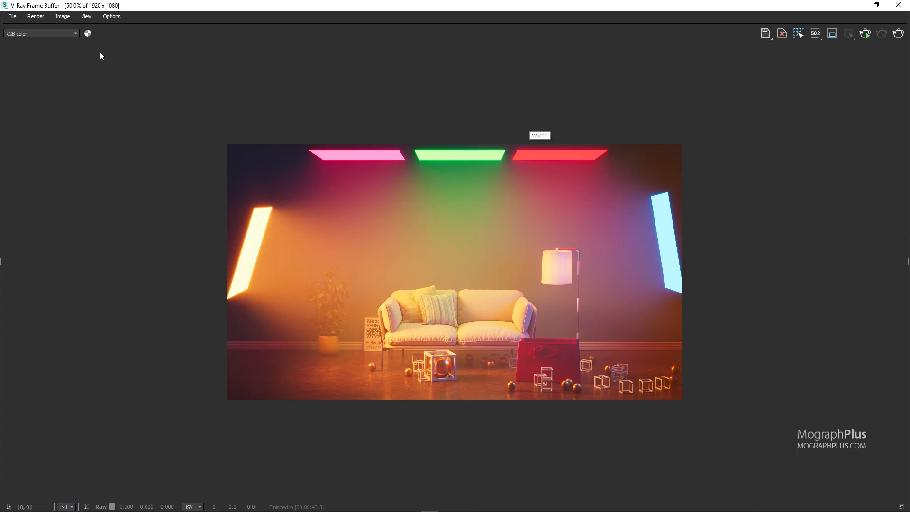
Save all image channels to a single OpenEXR file named 0603_ACES in the Renders\06_Rendering folder
click(12, 16)
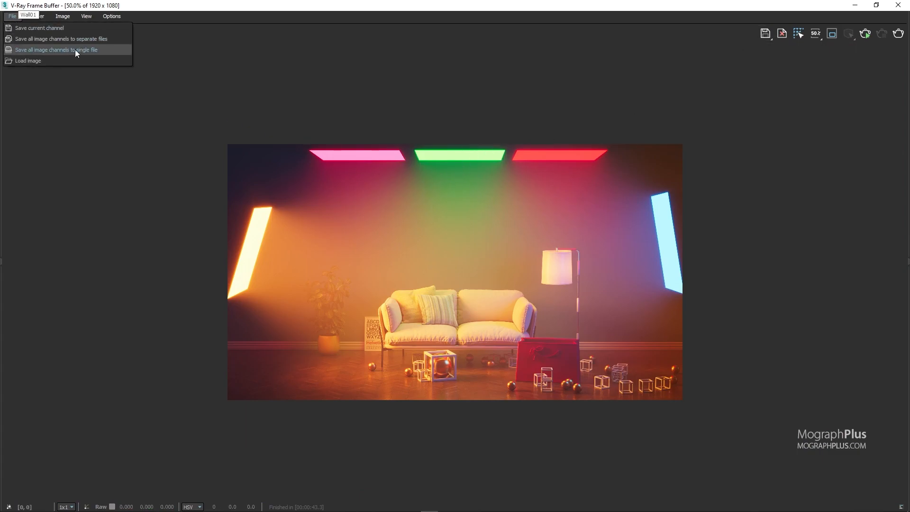
click(106, 51)
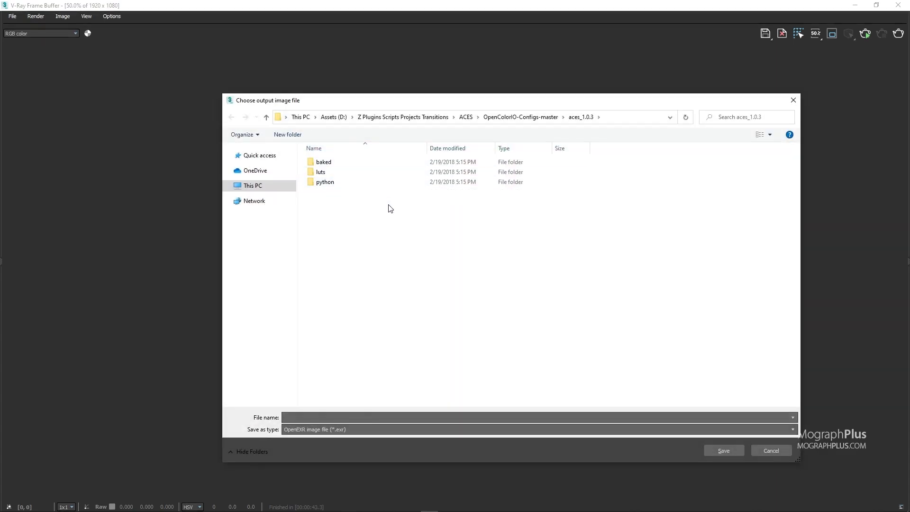
click(228, 156)
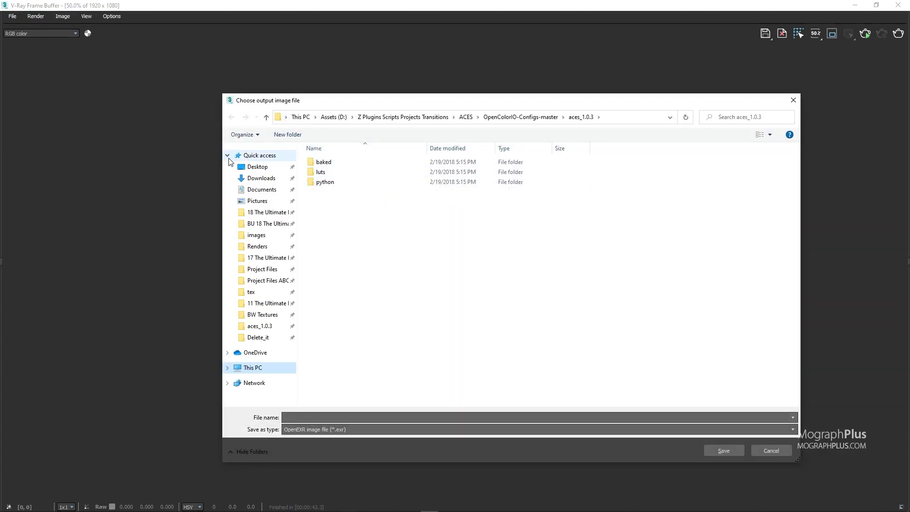
click(277, 247)
double_click(605, 173)
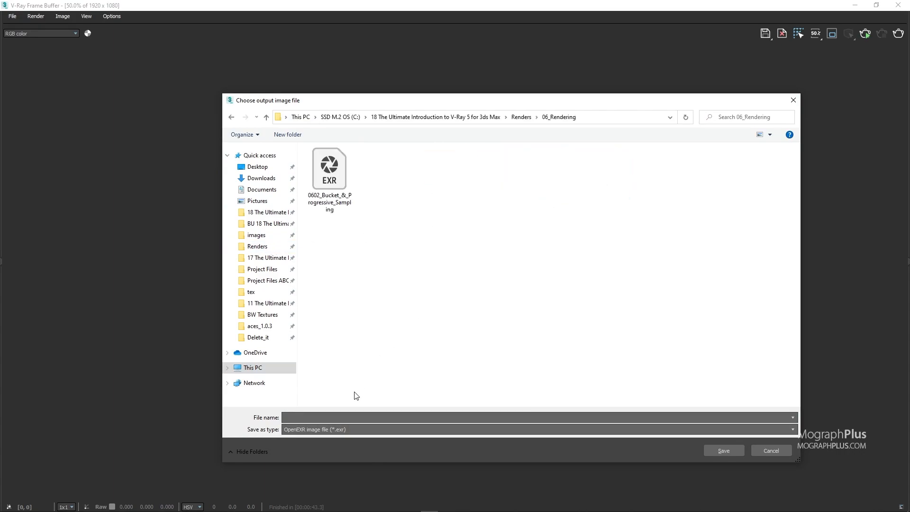
text(0603_ACES)
key(Return)
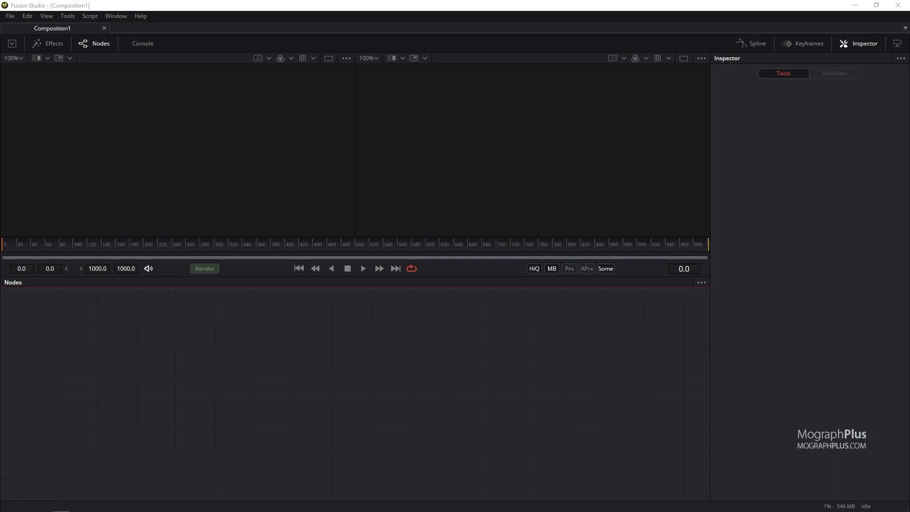
Switch to Fusion Studio, bring 0603_ACES.exr from the 06_Rendering folder into the node graph, and enlarge the viewers
drag(34, 169, 682, 212)
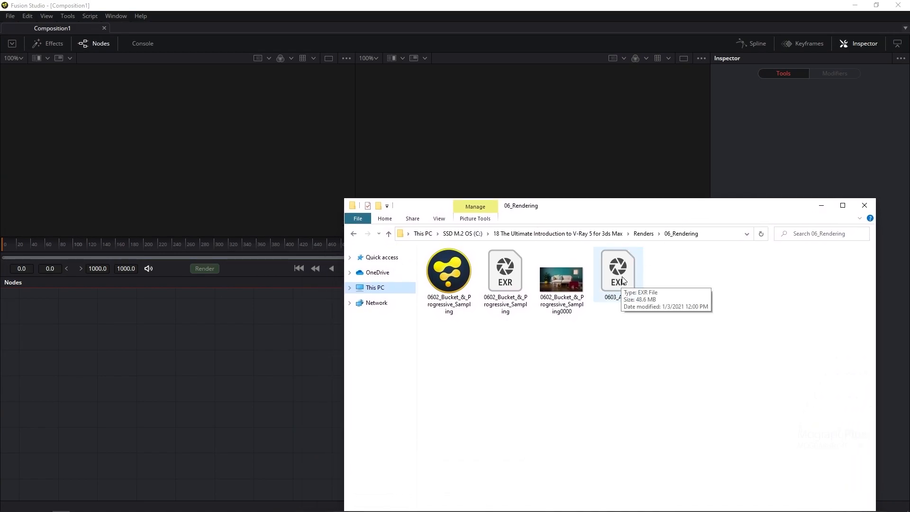
drag(622, 279, 235, 356)
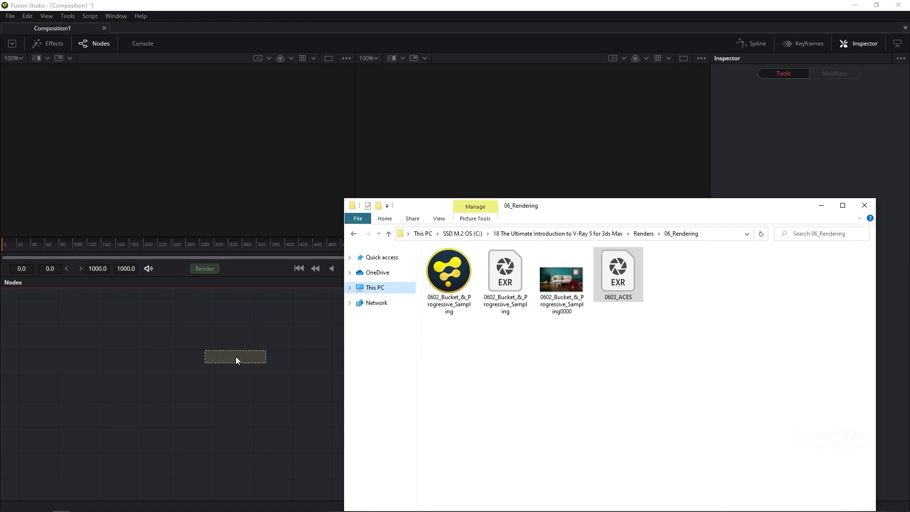
drag(576, 209, 0, 295)
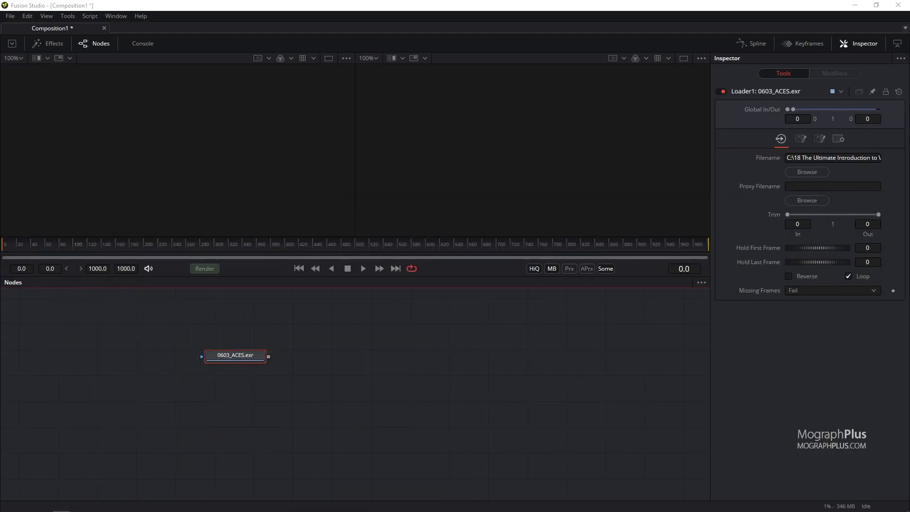
drag(346, 236, 357, 336)
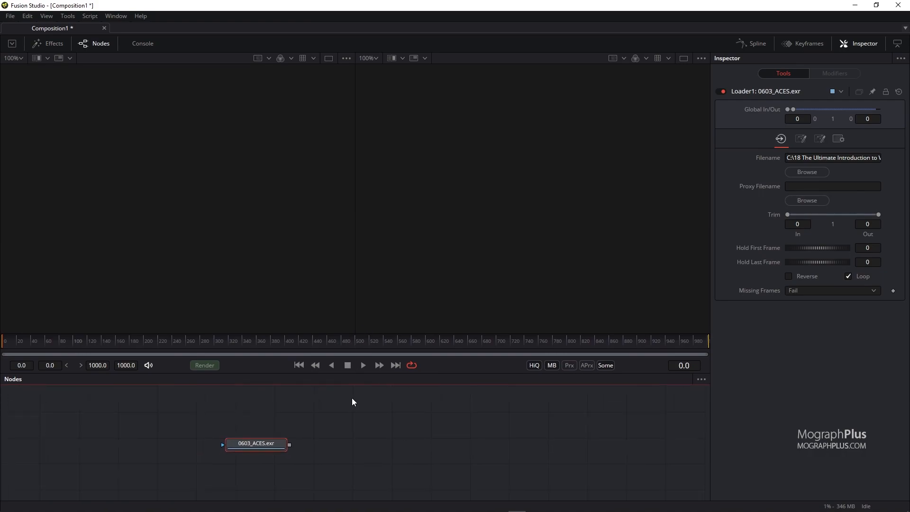
Display the 0603_ACES.exr loader in the first viewer, fit the image to the frame, and widen that viewer
drag(256, 444, 232, 242)
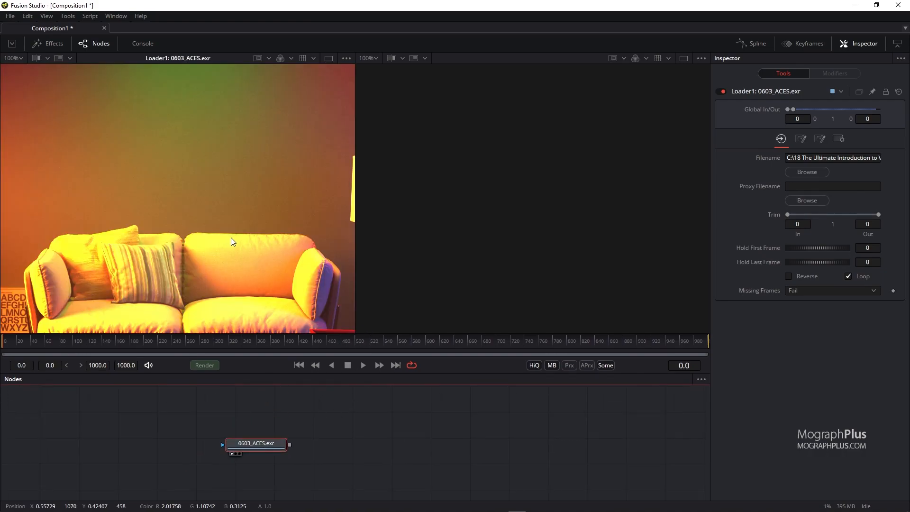
key(ctrl+f)
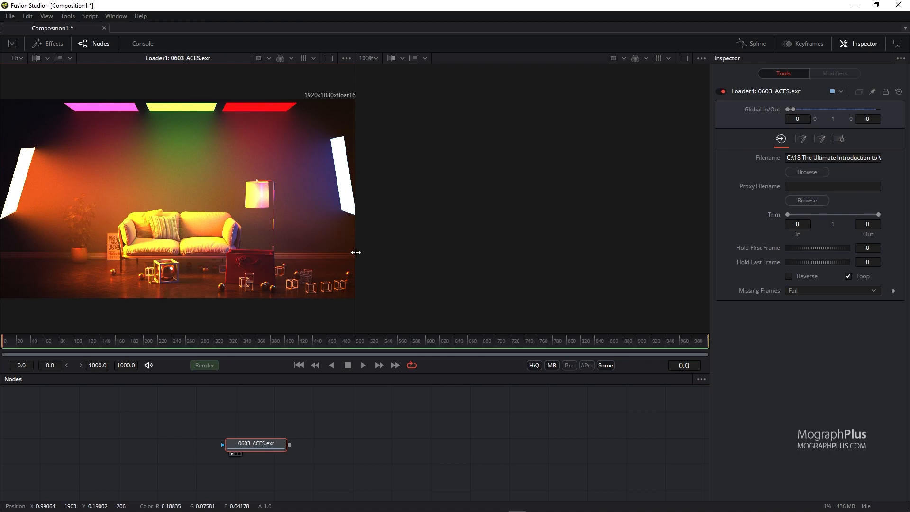
drag(356, 252, 520, 247)
Map the loader's Red, Green and Blue channels to effectsResult.R, effectsResult.G and effectsResult.B, and compare the image with the V-Ray frame buffer render
click(256, 444)
click(818, 139)
click(721, 177)
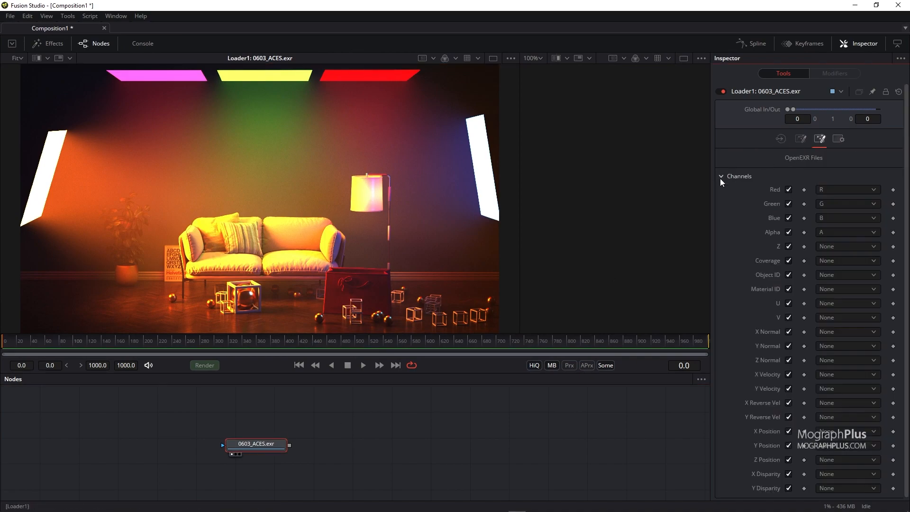
click(834, 190)
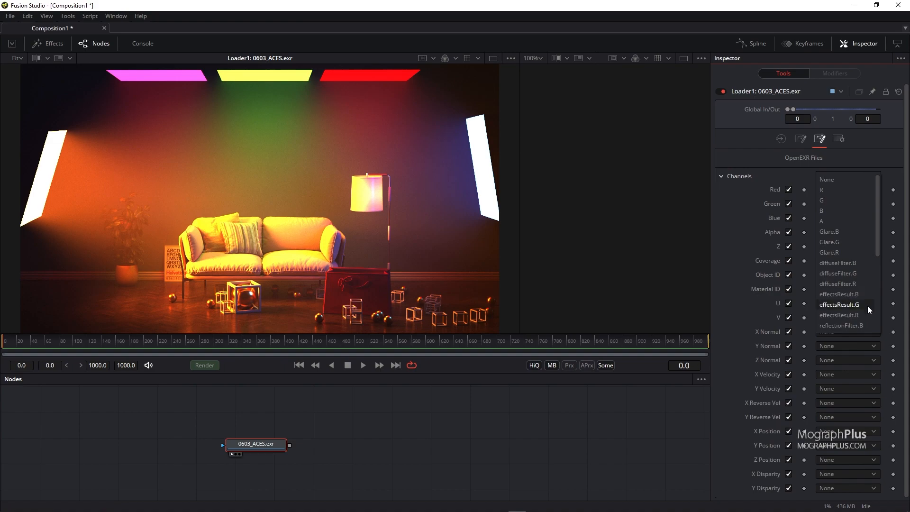
click(866, 312)
click(846, 205)
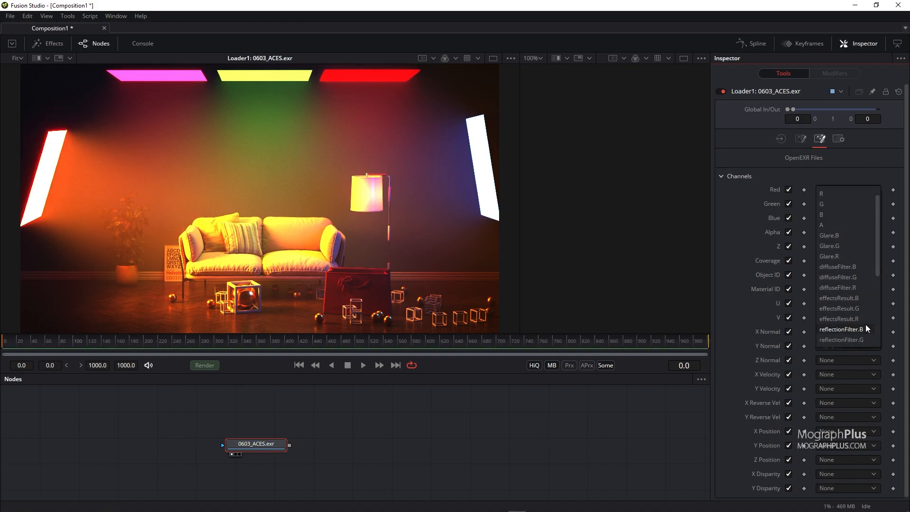
click(866, 310)
click(849, 219)
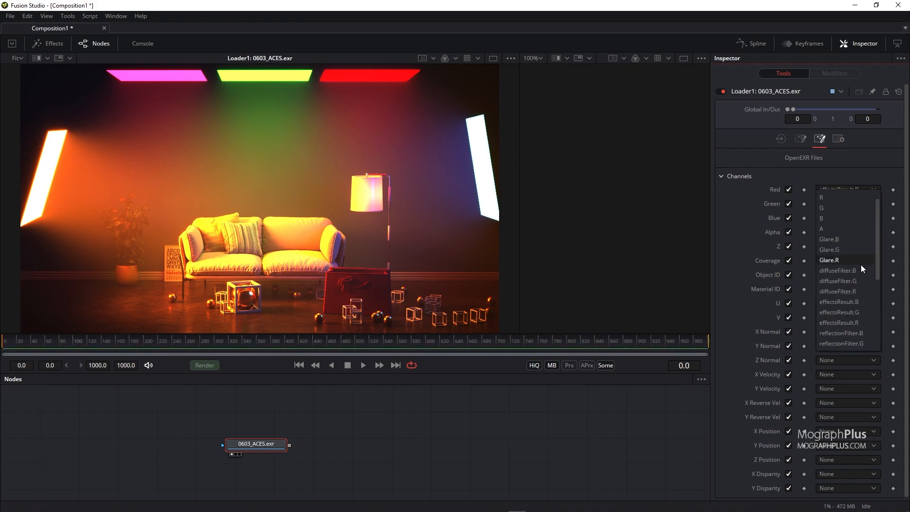
click(866, 302)
drag(518, 214, 624, 214)
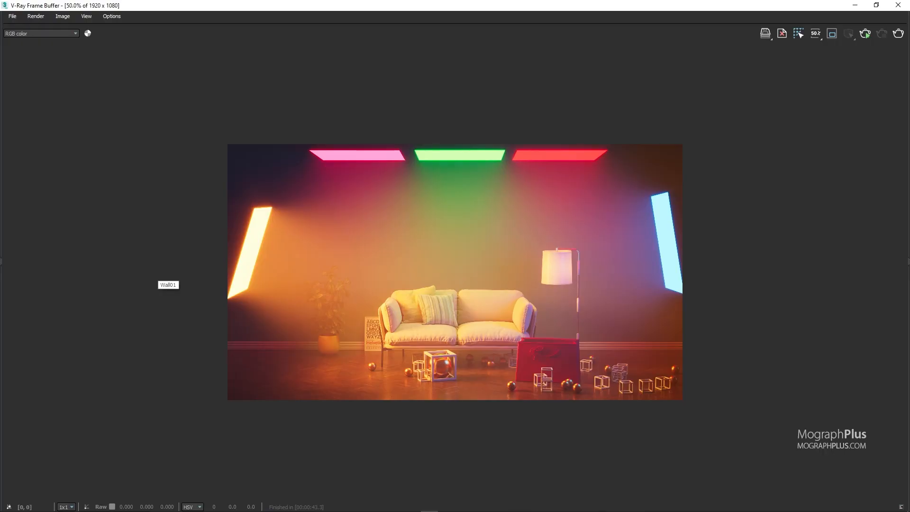
scroll(300, 263, up, 1)
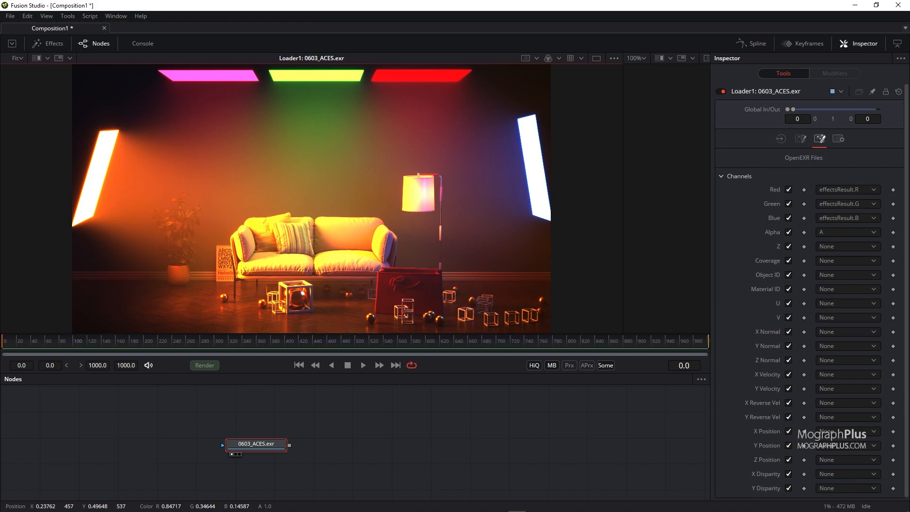
Add an OCIO Colorspace node beside the 0603_ACES.exr loader and connect the loader's output to its input
middle_drag(302, 423, 179, 408)
click(237, 418)
key(shift+space)
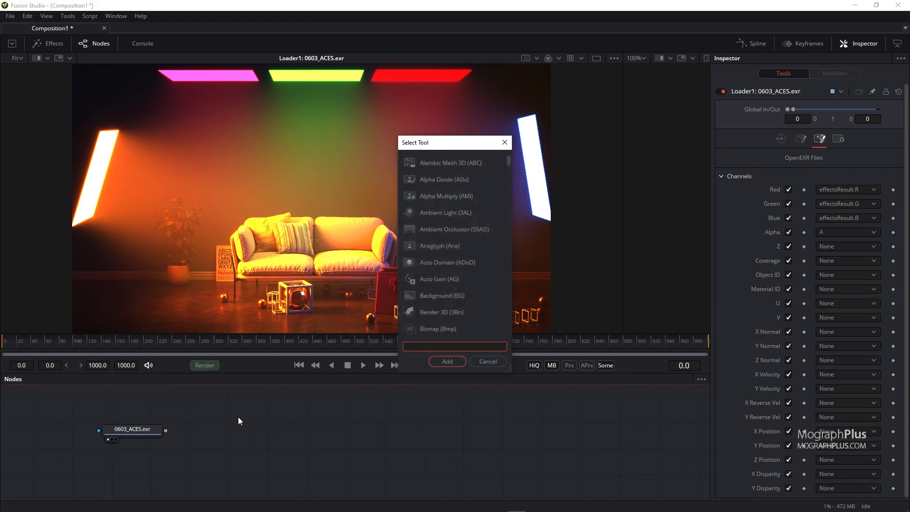
text(OCIO)
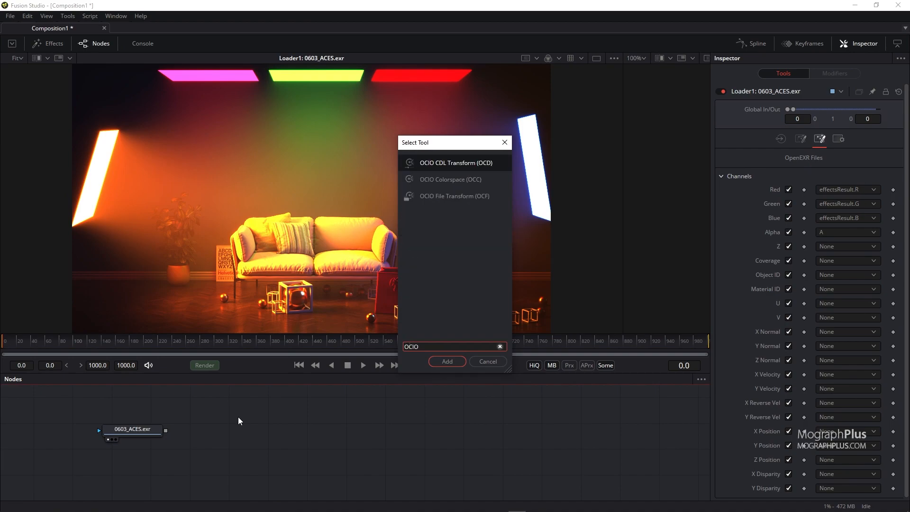
key(Down)
key(Return)
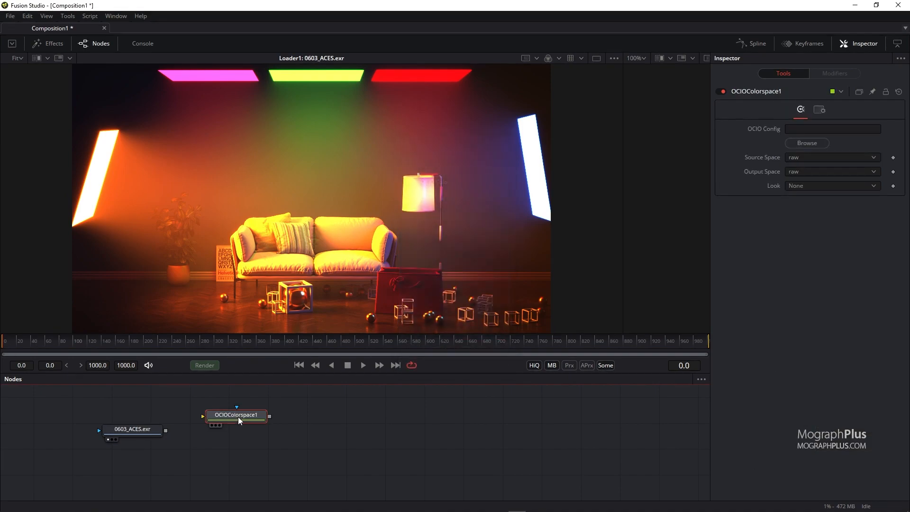
drag(244, 415, 258, 428)
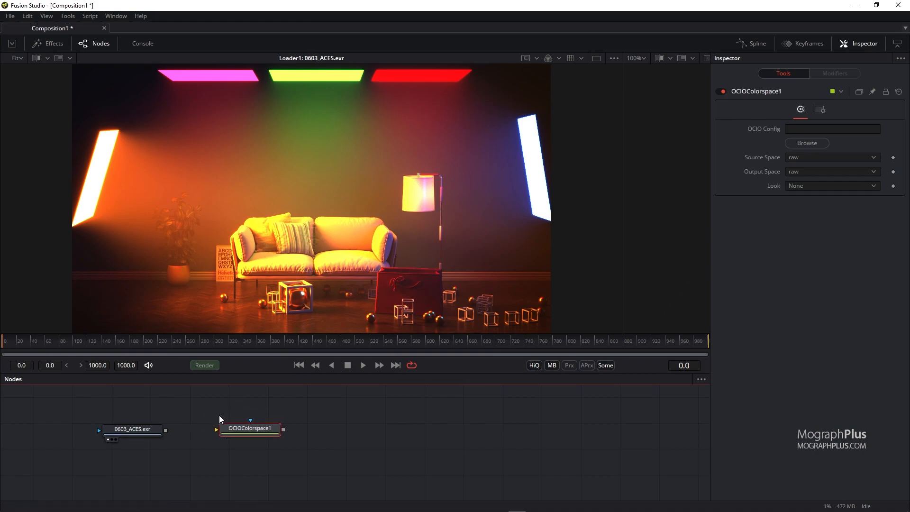
drag(166, 430, 256, 431)
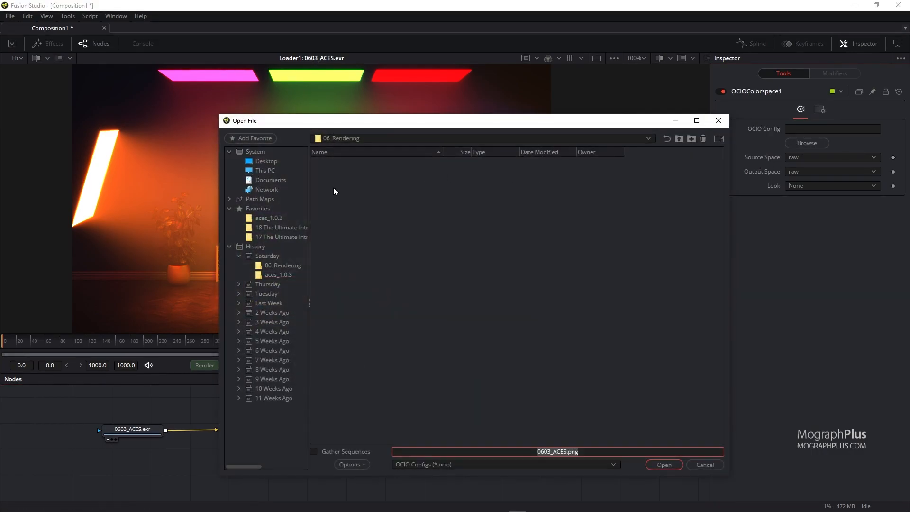
Load the OCIO config from the aces_1.0.3 folder and set the colorspace node's Source Space to ACES - ACEScg
click(265, 219)
double_click(340, 187)
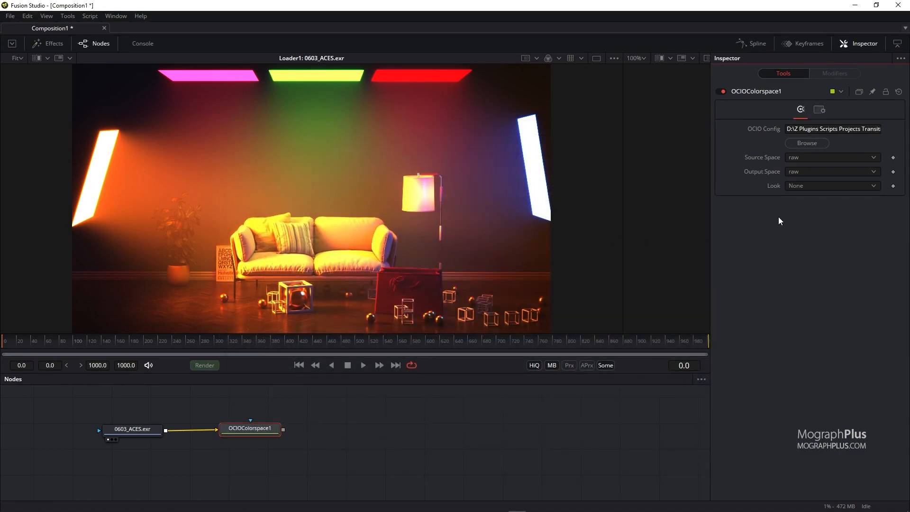
click(874, 159)
click(838, 272)
click(837, 172)
click(837, 225)
click(854, 158)
drag(906, 226, 888, 85)
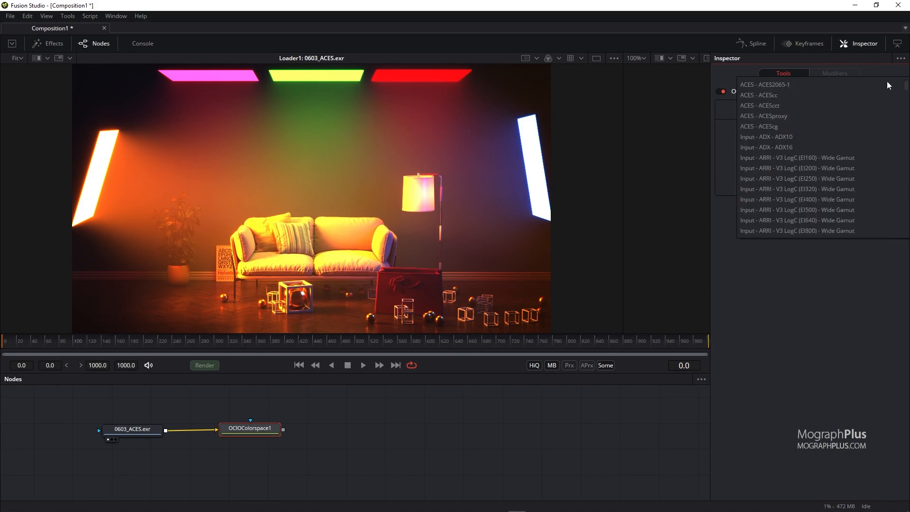
click(810, 125)
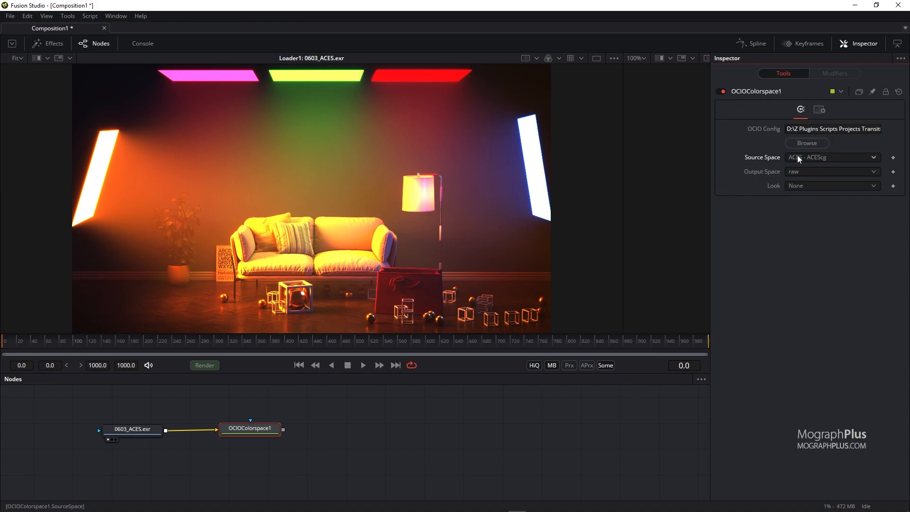
Set the colorspace node's Output Space to out_srgb and display the node in the large viewer
click(822, 171)
scroll(850, 224, up, 3)
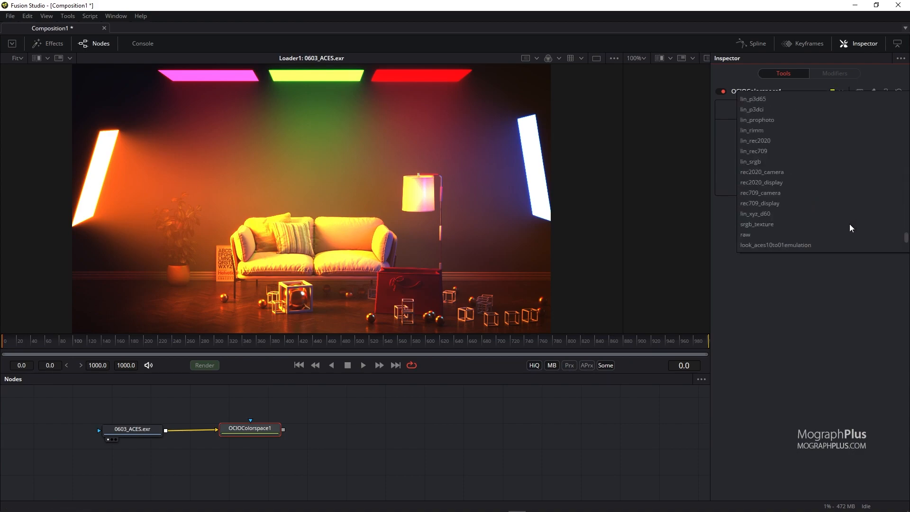
scroll(844, 219, up, 5)
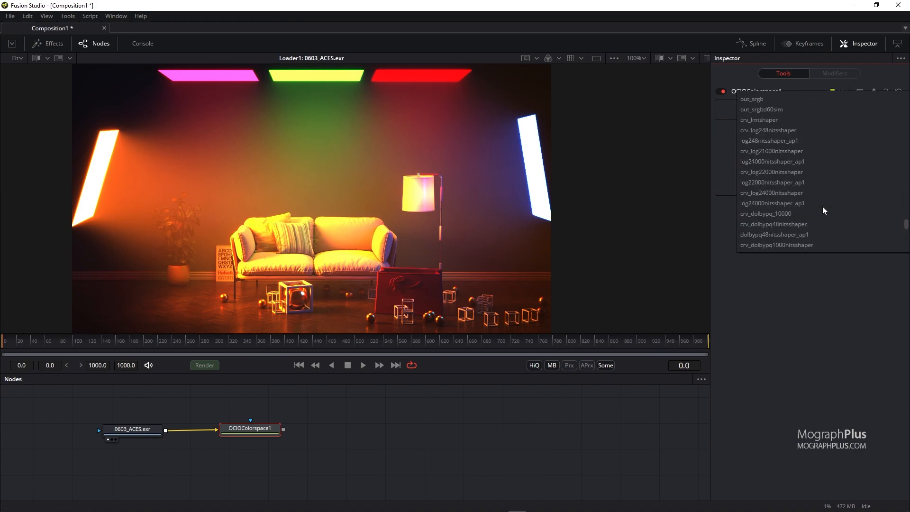
scroll(823, 210, up, 1)
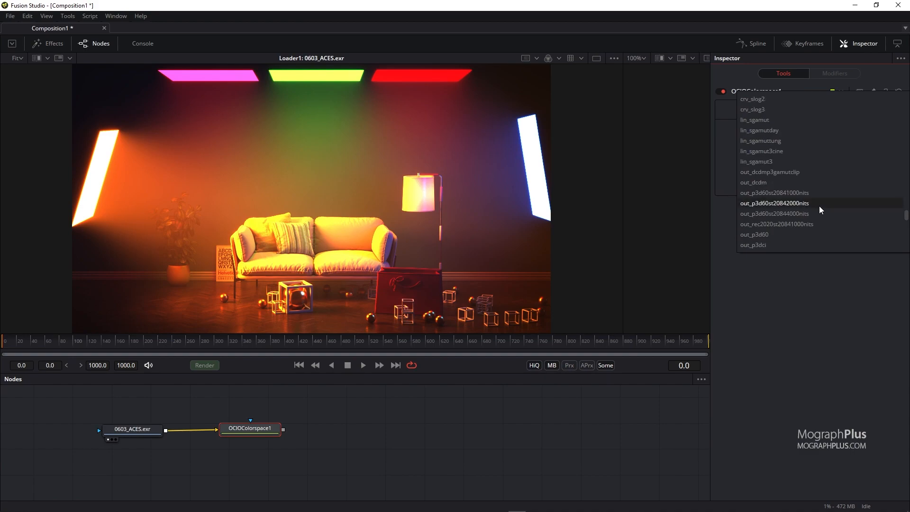
scroll(814, 220, down, 1)
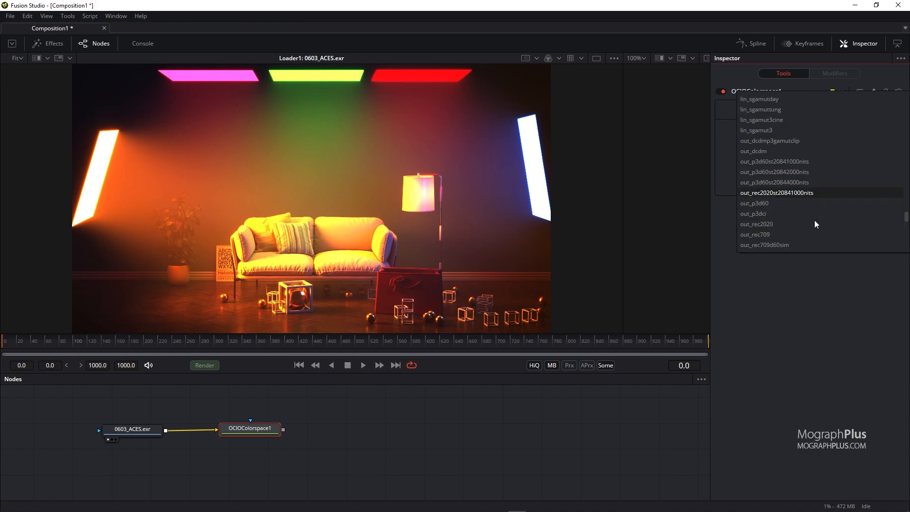
scroll(814, 220, down, 1)
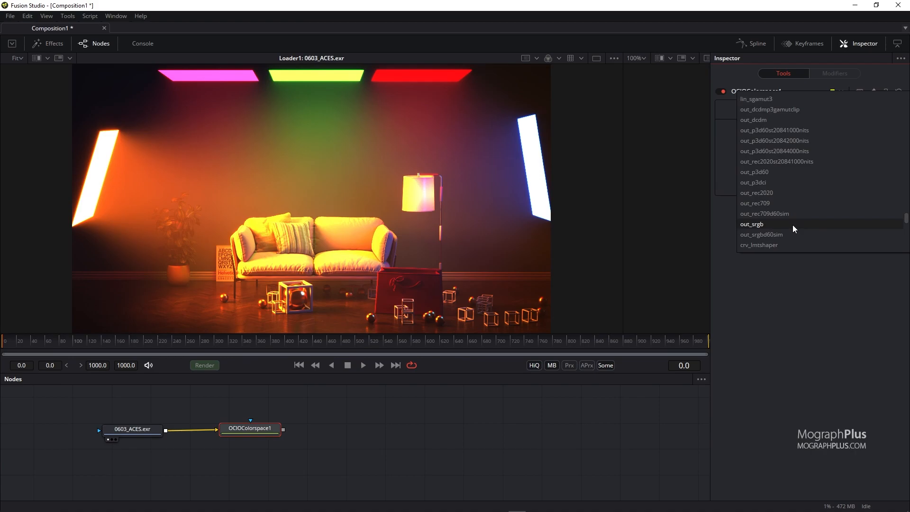
click(793, 225)
drag(273, 433, 321, 277)
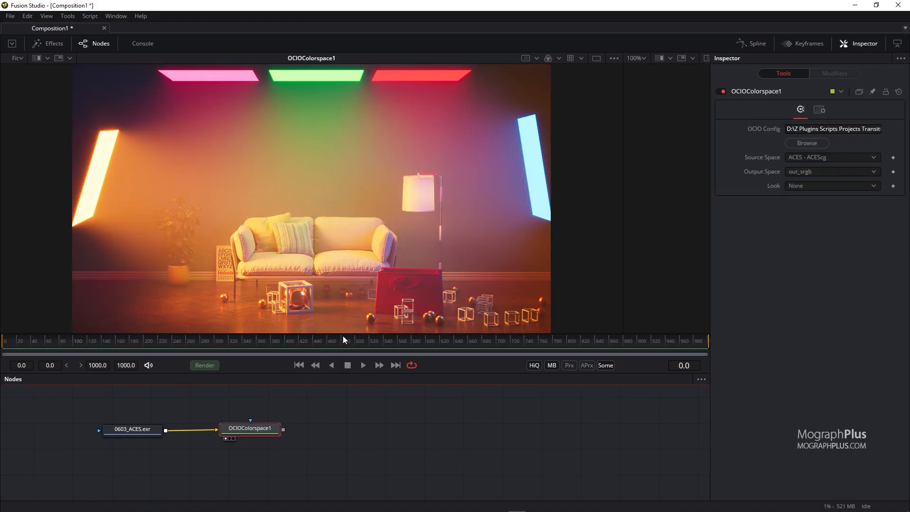
Enlarge the viewer to examine the colorspace-converted render at full frame, then bring the node graph back into view
drag(343, 335, 362, 432)
middle_drag(323, 294, 363, 296)
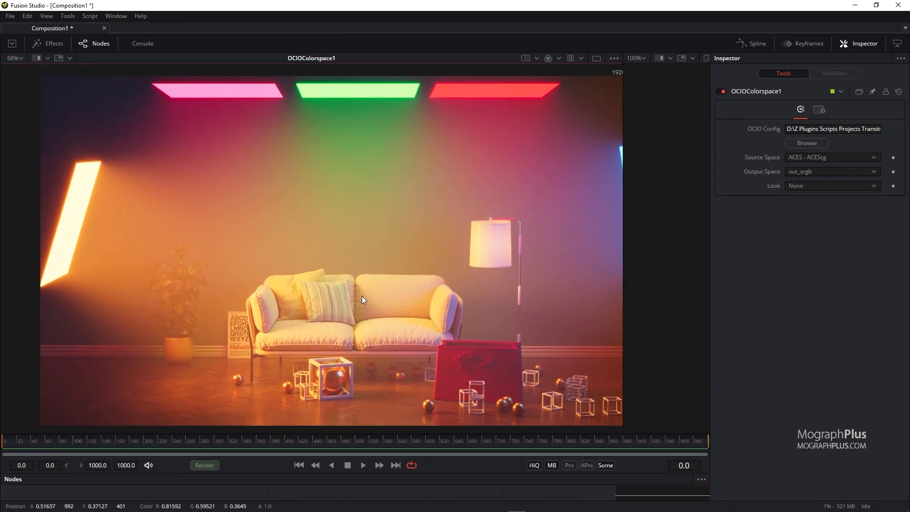
drag(623, 266, 706, 266)
middle_drag(543, 267, 512, 268)
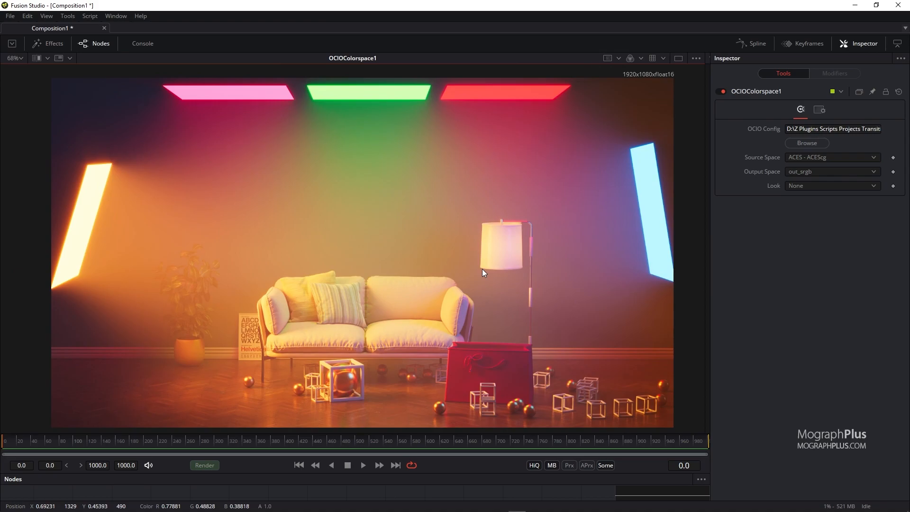
key(ctrl+f)
drag(351, 434, 376, 336)
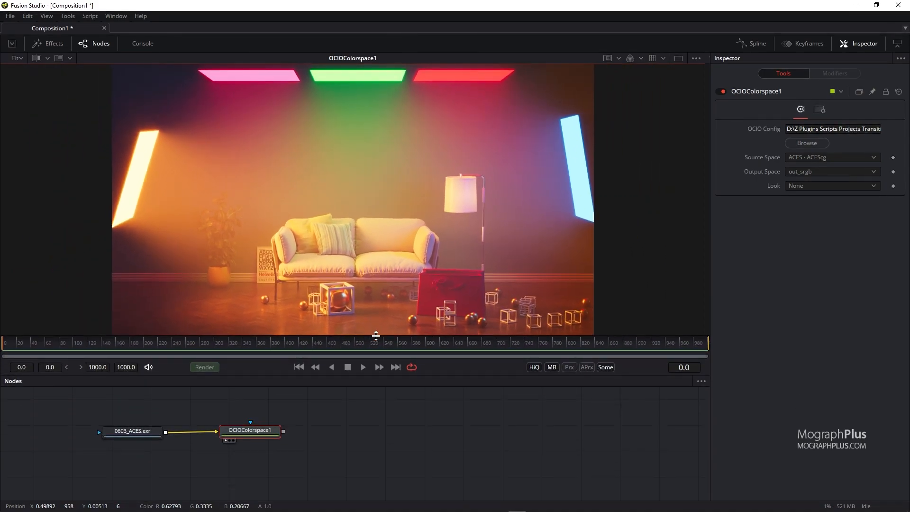
middle_drag(343, 425, 354, 407)
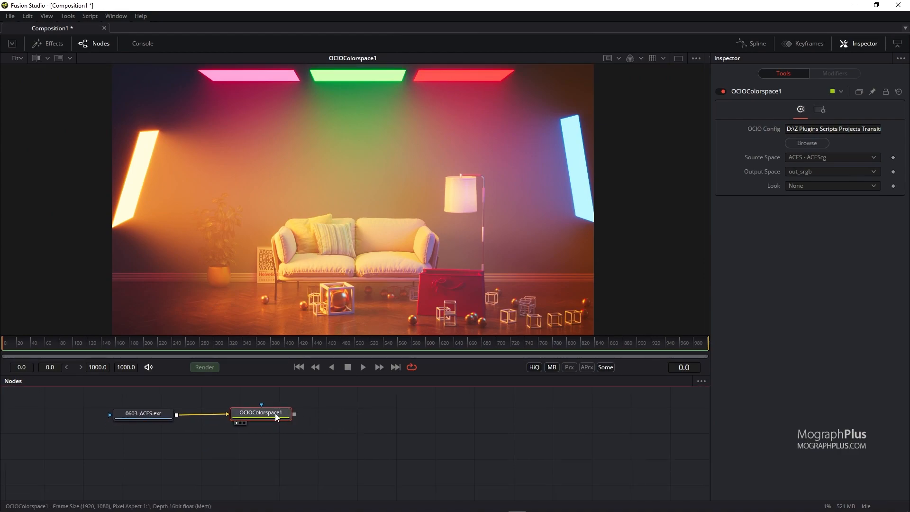
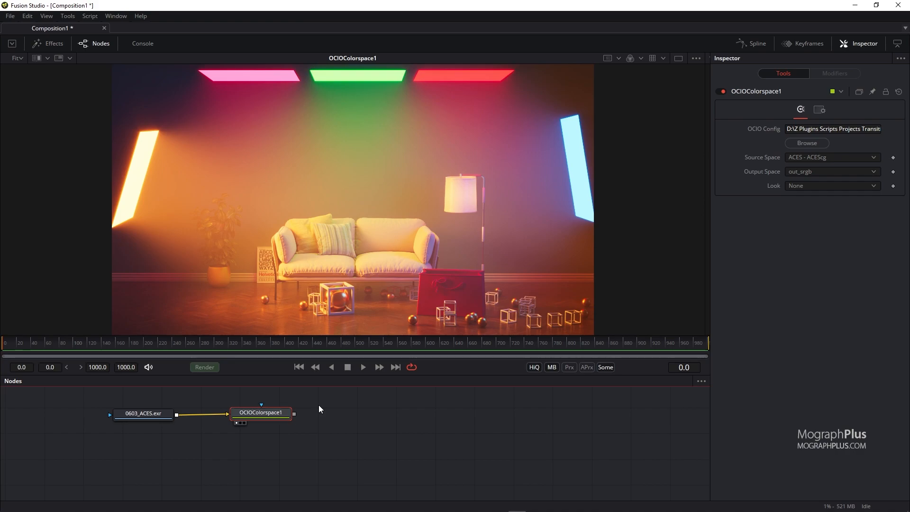
click(817, 160)
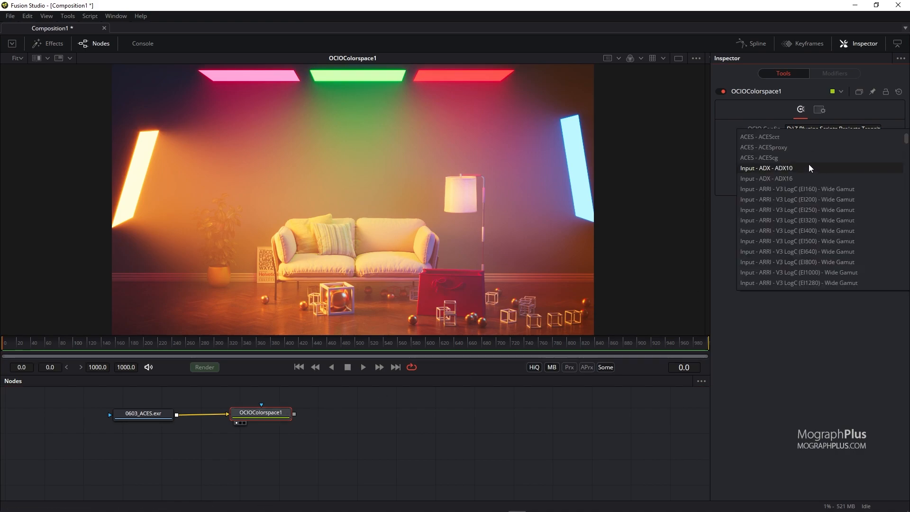
scroll(808, 164, up, 2)
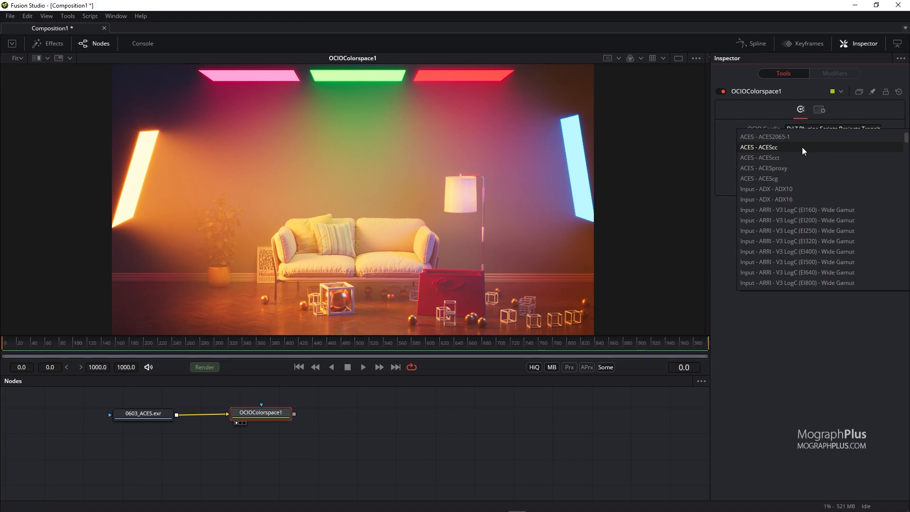
click(398, 419)
Duplicate the loader and OCIO colorspace nodes, place the copies below the originals, and display the copied colorspace node in the viewer
drag(353, 455, 39, 397)
key(ctrl+c)
key(ctrl+v)
drag(161, 474, 251, 474)
click(249, 436)
key(1)
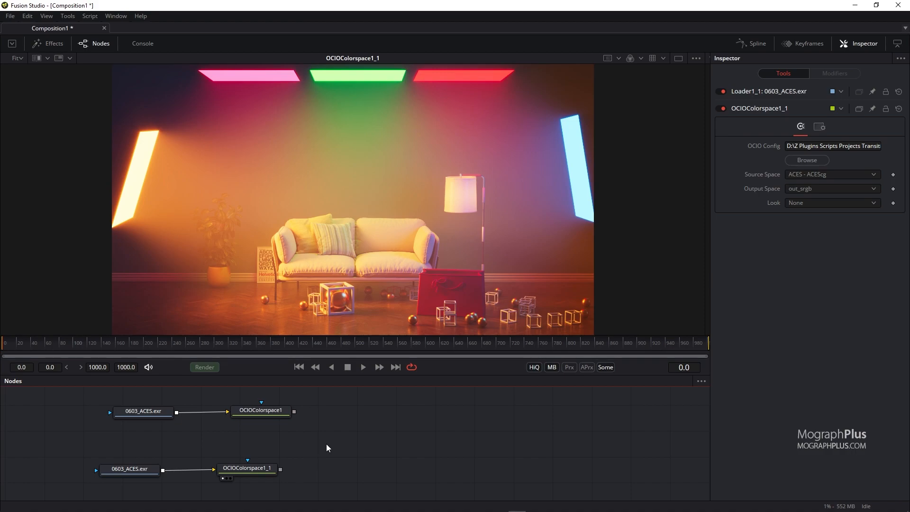
Keep the copied colorspace node's Source Space at ACES - ACEScg and set its Output Space to ACES - ACEScc
click(851, 174)
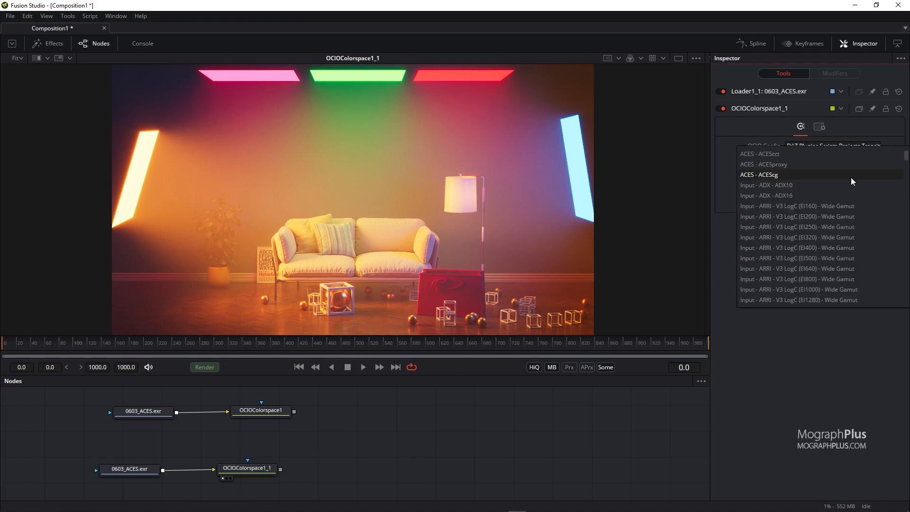
click(852, 176)
click(854, 194)
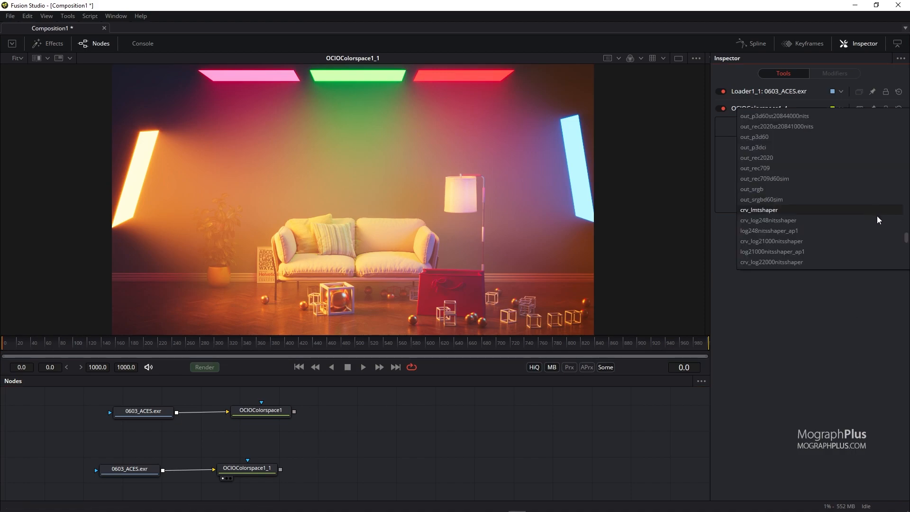
drag(908, 237, 893, 68)
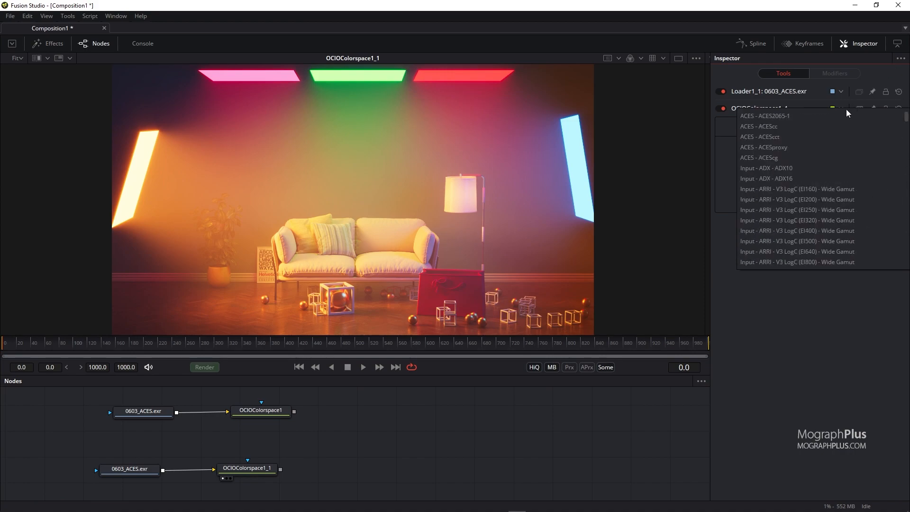
click(813, 126)
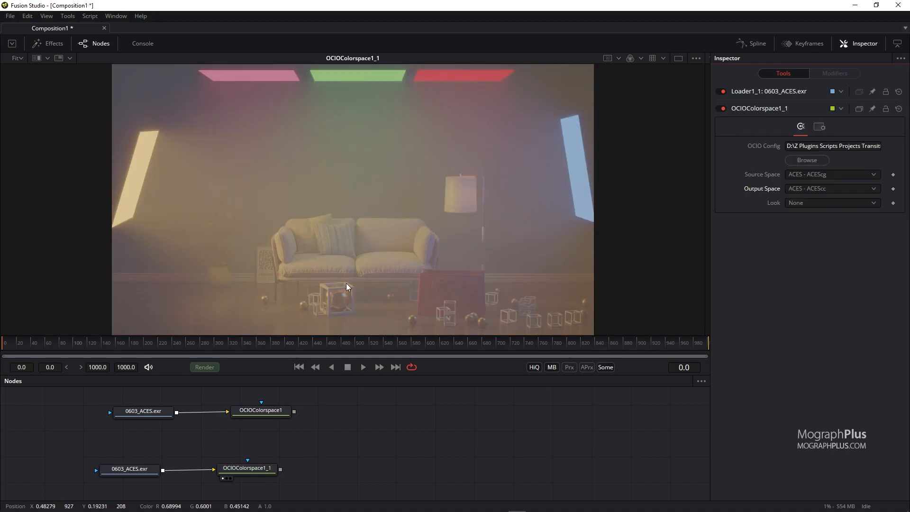
mouse_move(308, 346)
mouse_down()
mouse_move(305, 393)
mouse_move(303, 348)
mouse_up()
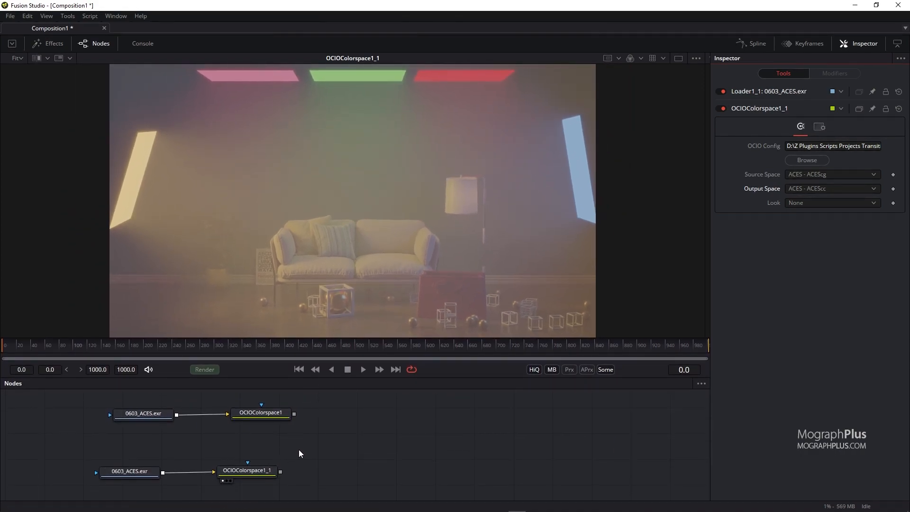
Align the copied loader and colorspace nodes directly beneath the originals and enlarge the viewer above the node graph
drag(297, 451, 133, 483)
drag(235, 470, 249, 450)
click(311, 437)
middle_drag(319, 421, 317, 439)
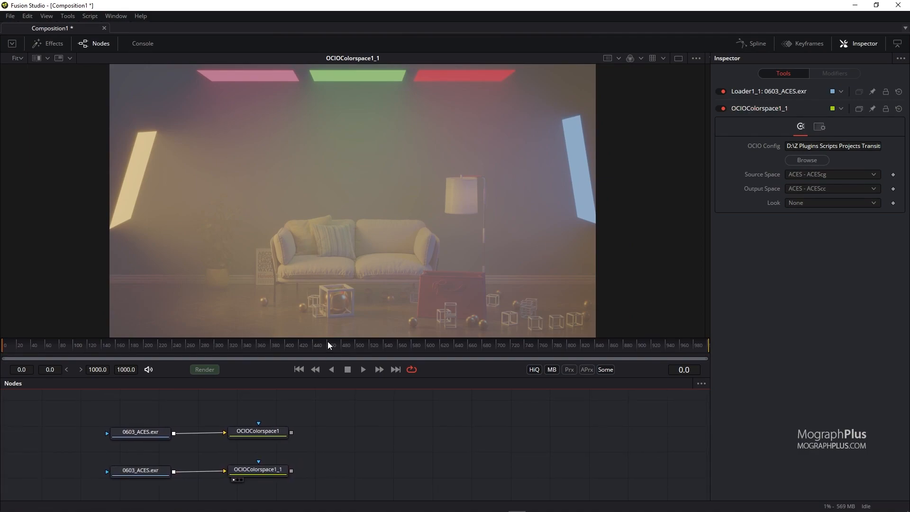
drag(325, 337, 325, 385)
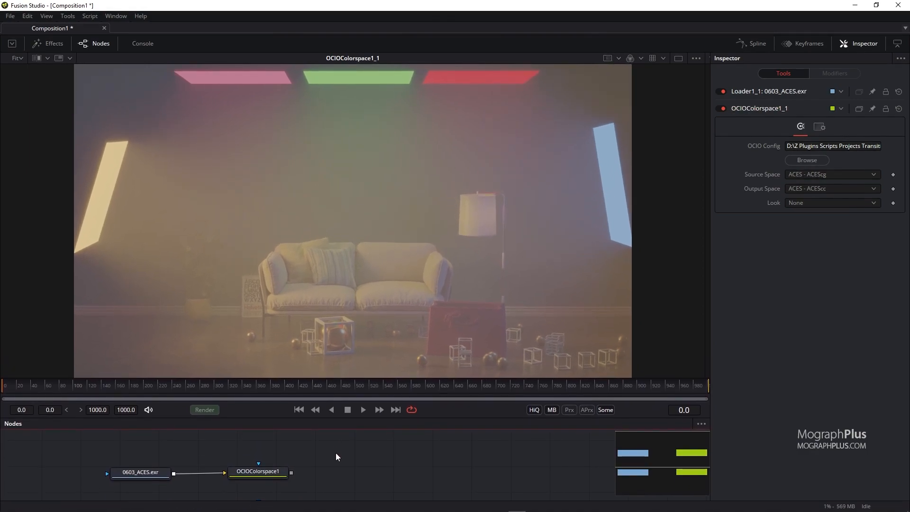
middle_drag(336, 451, 300, 456)
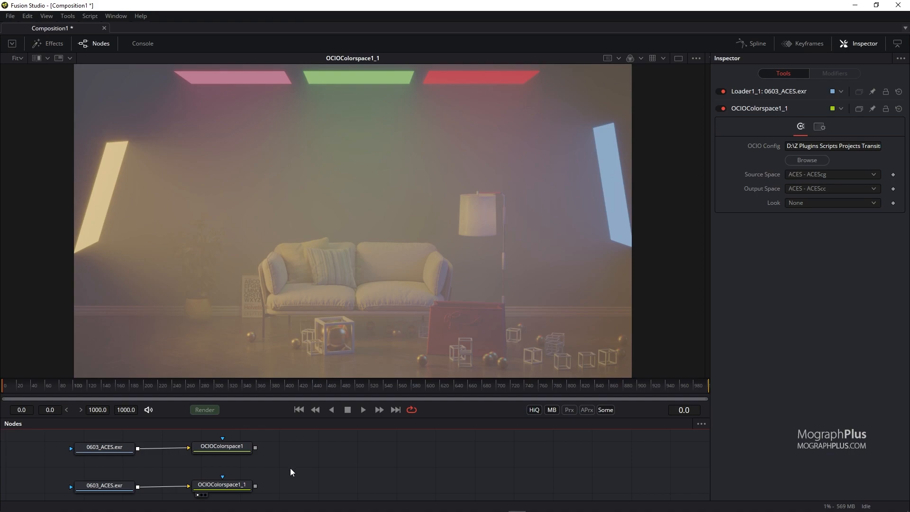
Paste a copy of the lower OCIO colorspace node, connect it after that node, and display it in the viewer
drag(294, 471, 194, 499)
click(392, 466)
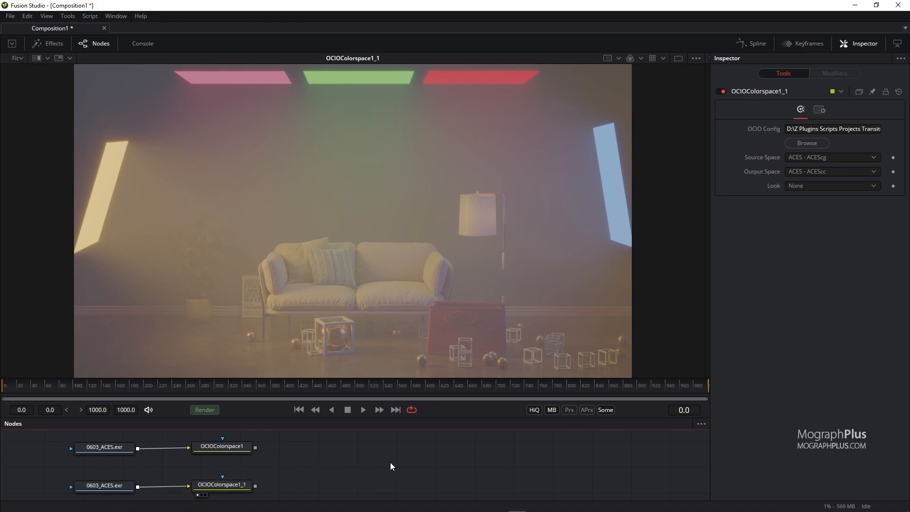
key(ctrl+v)
drag(386, 464, 327, 486)
drag(255, 486, 317, 491)
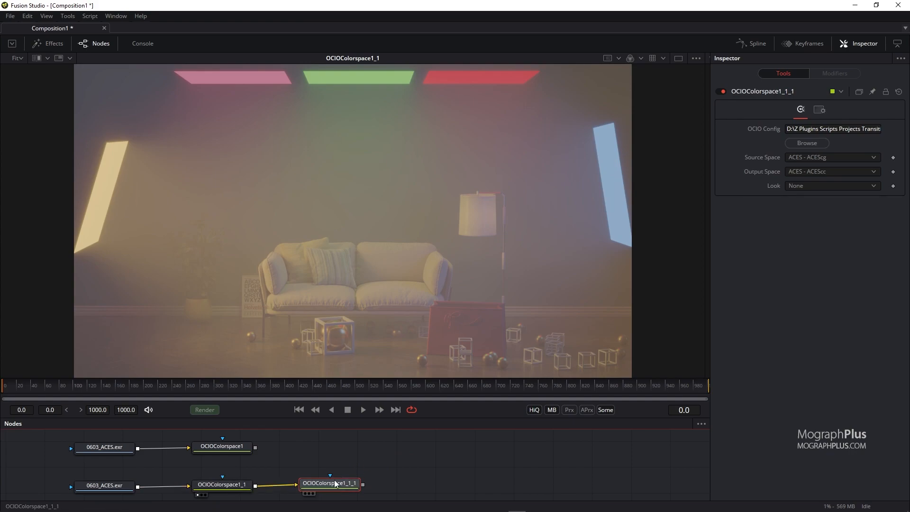
key(1)
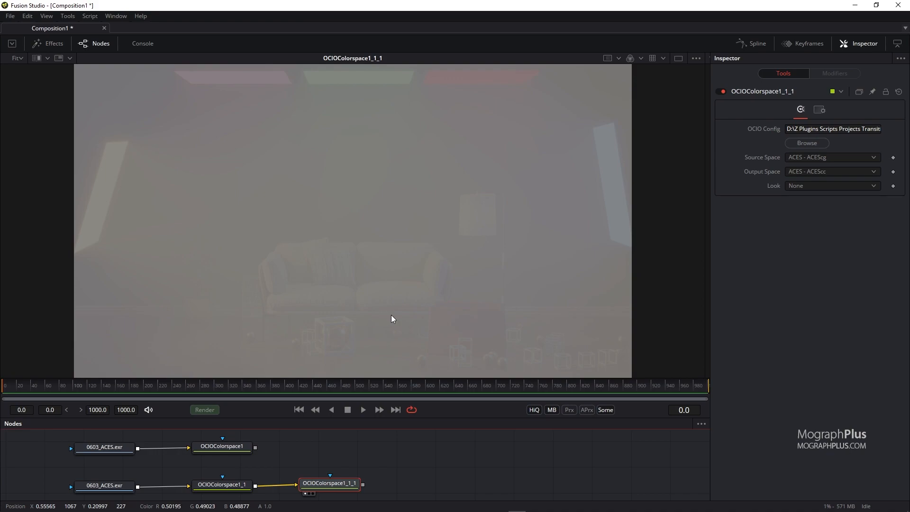
Set the new colorspace node's Source Space to ACES - ACEScc and its Output Space to Output - sRGB
click(856, 158)
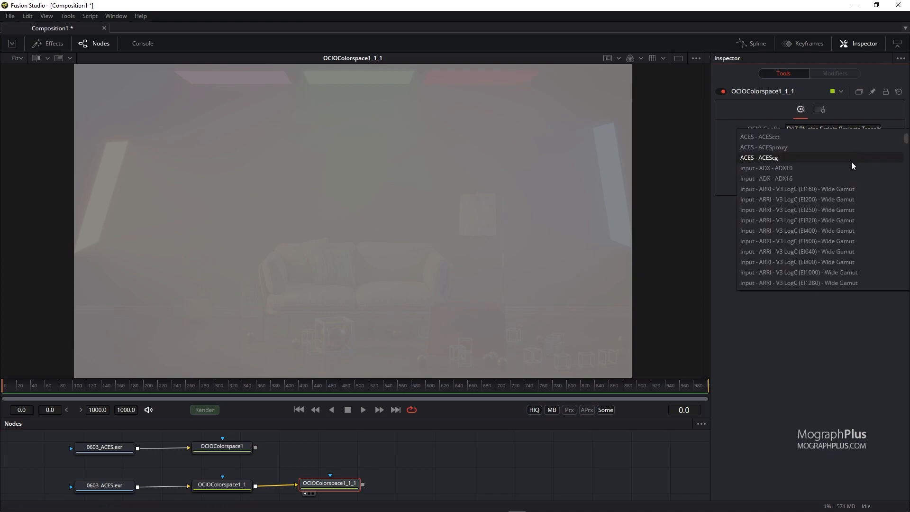
scroll(852, 166, up, 2)
click(830, 155)
click(837, 172)
scroll(848, 232, down, 15)
scroll(846, 239, down, 1)
click(835, 250)
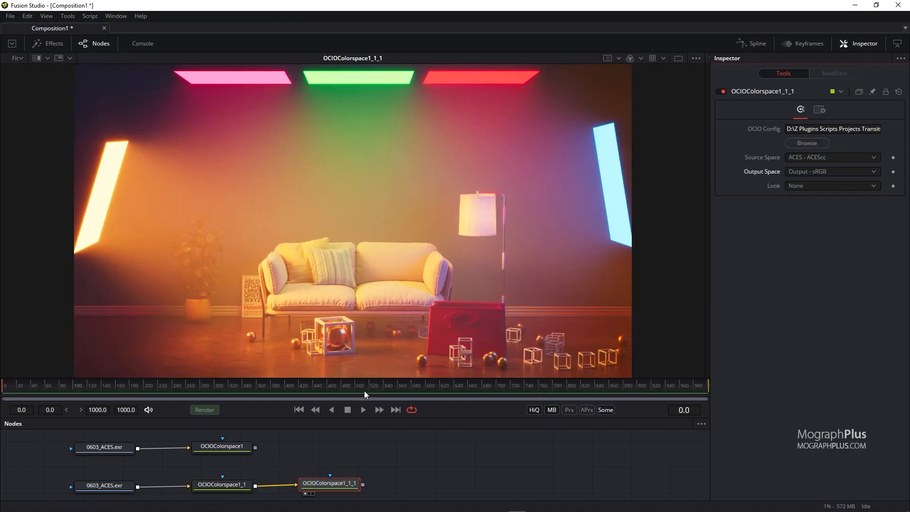
Move the final colorspace node farther along the chain to leave space between the two lower colorspace nodes
drag(334, 379, 335, 372)
mouse_move(364, 442)
middle_down()
mouse_move(361, 409)
mouse_move(356, 433)
middle_up()
drag(345, 478, 467, 479)
click(354, 494)
click(363, 490)
Add a Color Corrector node and insert it into the connection between the two lower OCIO colorspace nodes
key(shift+space)
text(OCIO)
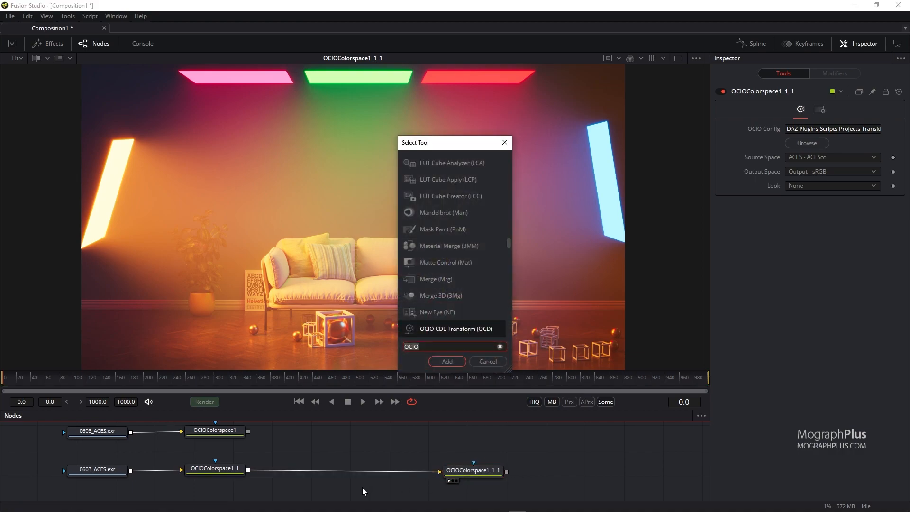
key(BackSpace)
key(BackSpace)
key(BackSpace)
key(BackSpace)
text(CC)
key(Return)
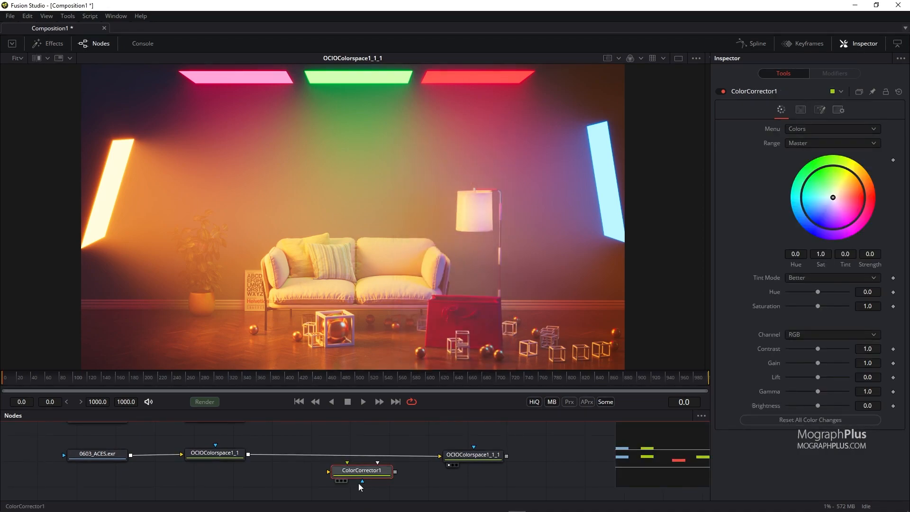
click(367, 466)
shift+drag(367, 466, 360, 460)
middle_drag(280, 464, 282, 485)
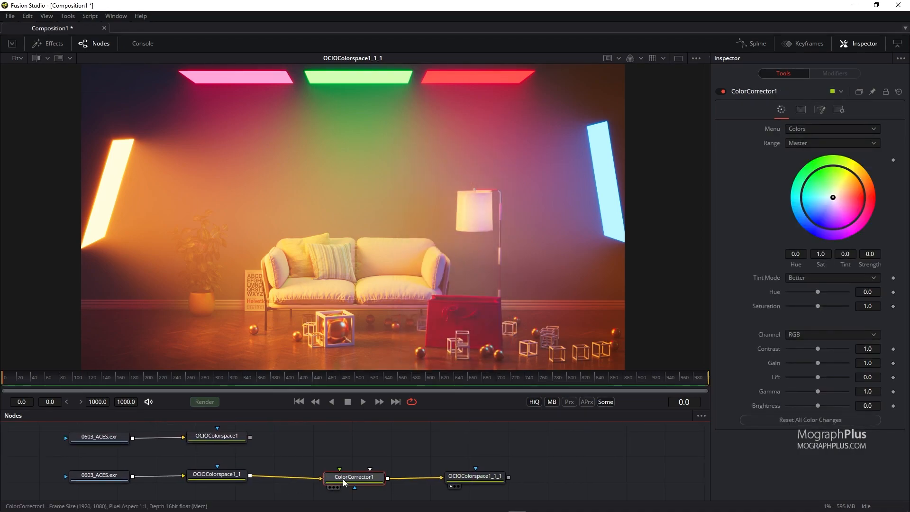
Enlarge the viewer and set the Color Corrector's Gain to 1.15
drag(367, 370, 367, 384)
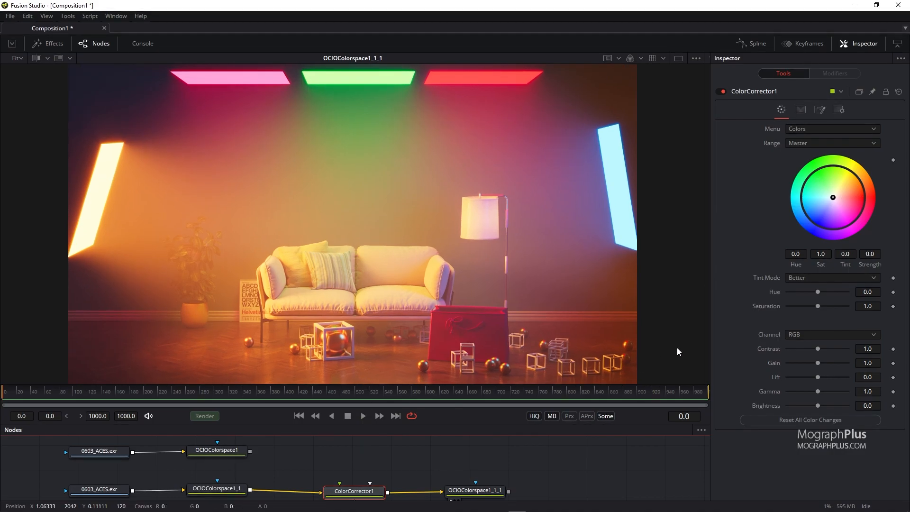
mouse_move(818, 364)
mouse_down()
mouse_move(679, 364)
mouse_move(838, 374)
mouse_move(819, 375)
mouse_up()
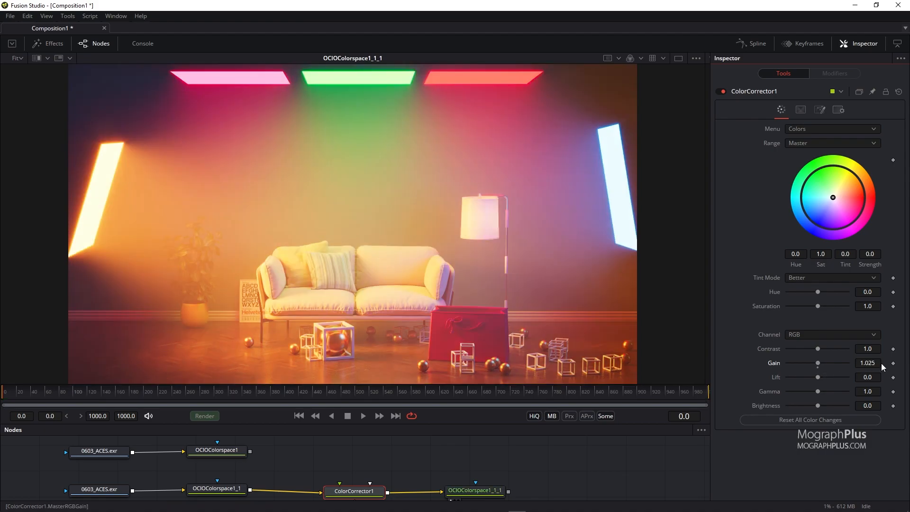
click(871, 366)
key(BackSpace)
key(BackSpace)
key(BackSpace)
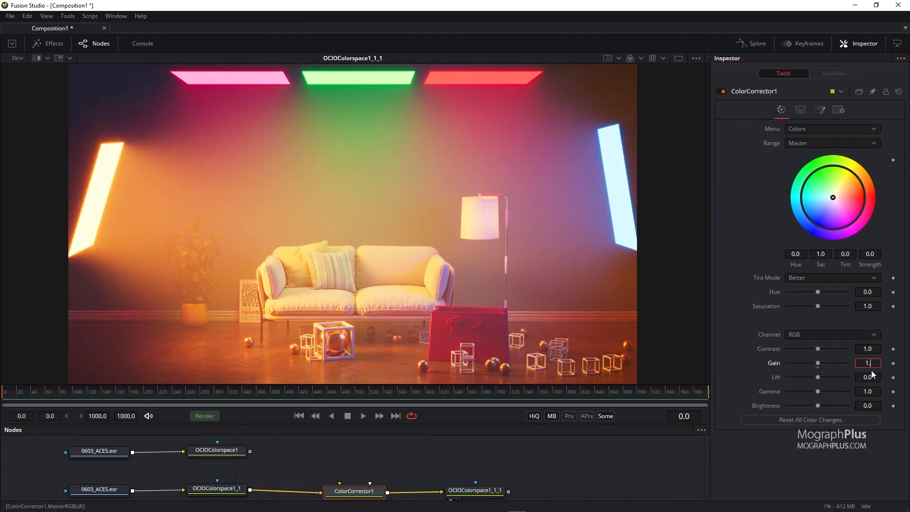
text(15)
key(Tab)
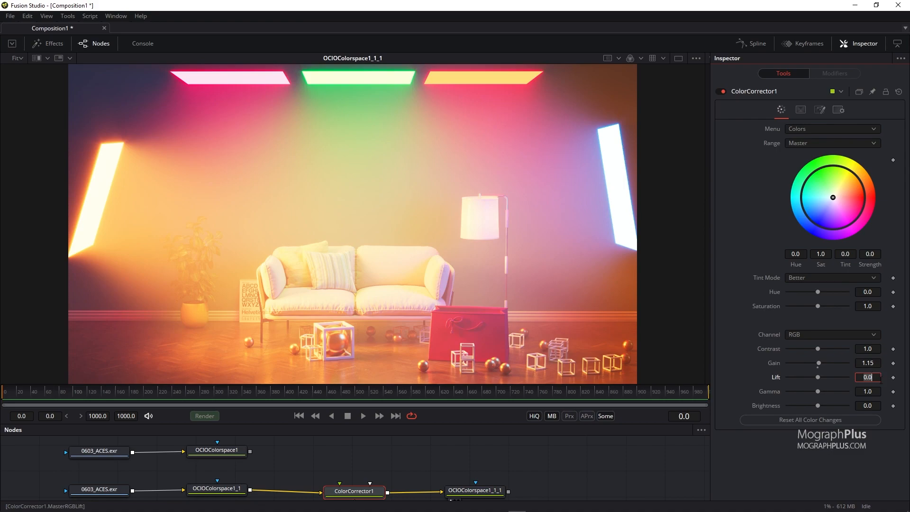
Set the Color Corrector's Gamma to 0.85, and switch the node off and on to compare the grade
drag(872, 392, 866, 392)
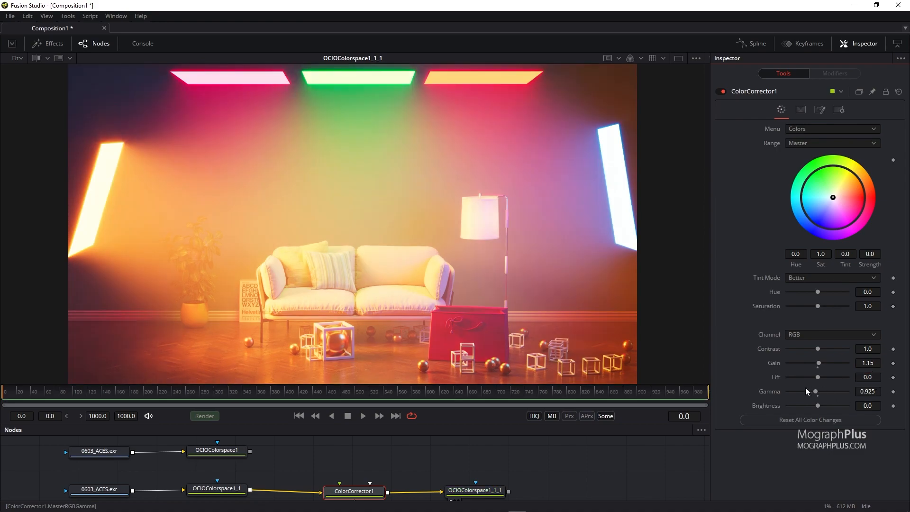
click(878, 392)
text(0.95)
key(Return)
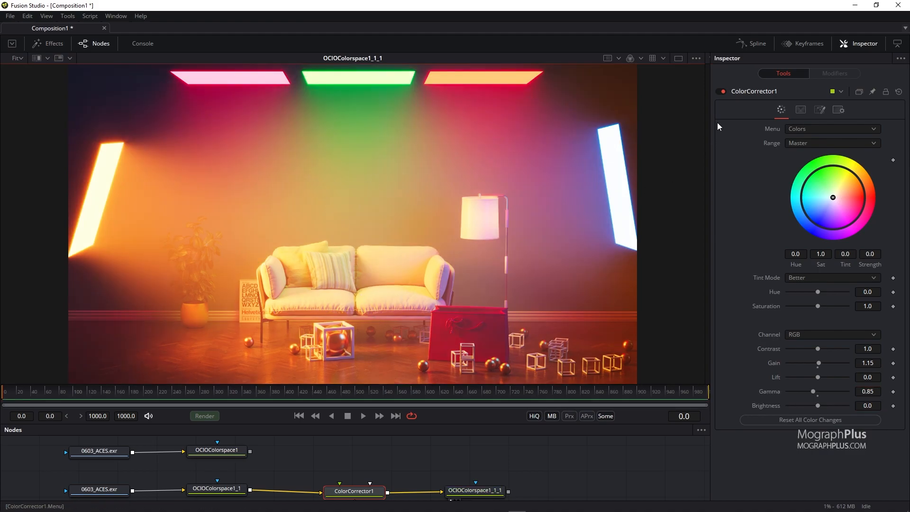
click(723, 92)
click(723, 92)
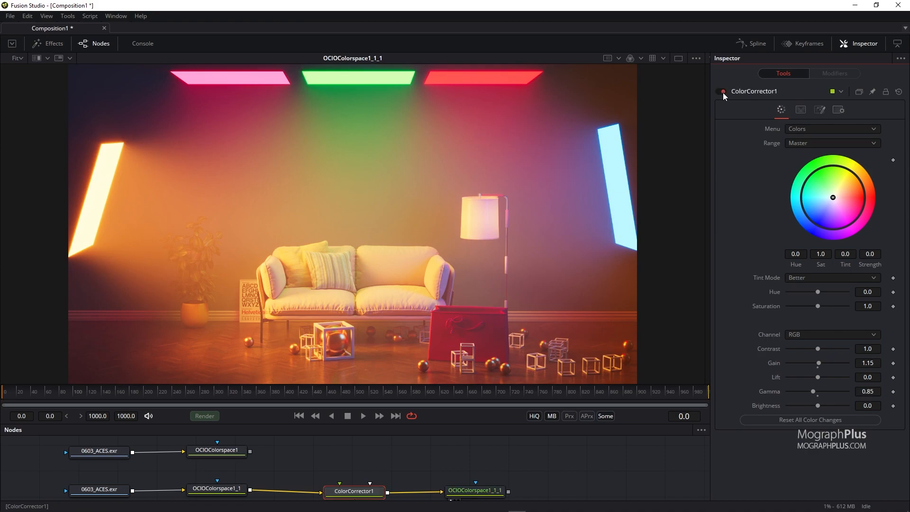
Add a Saver node beyond the final colorspace node
middle_drag(590, 476, 550, 479)
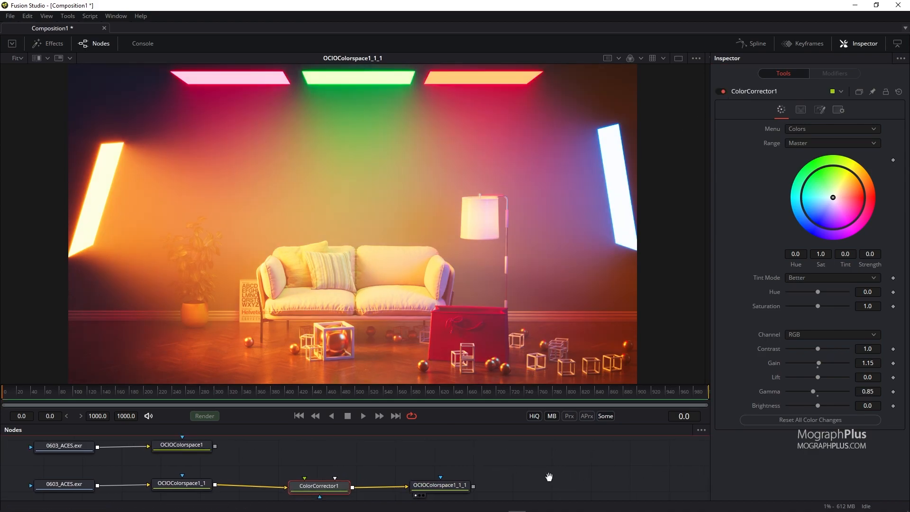
key(shift+space)
text(CC)
key(BackSpace)
key(BackSpace)
text(SAVER)
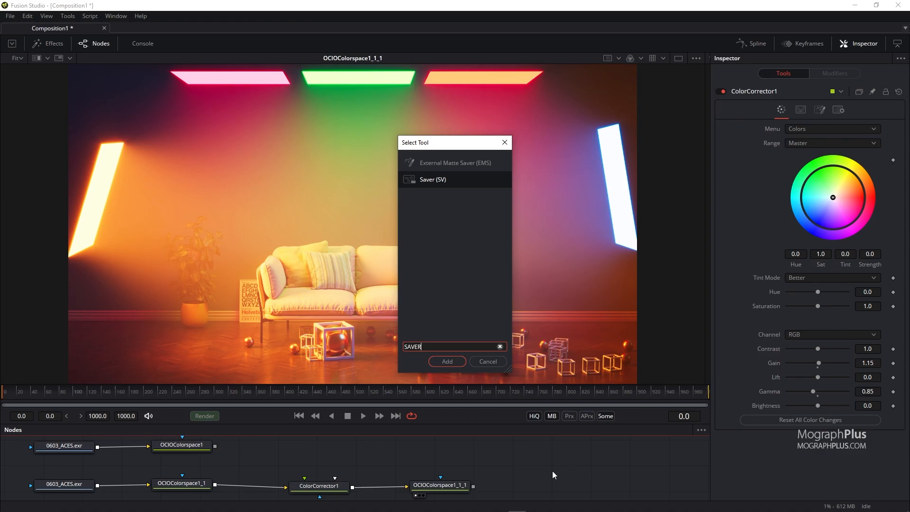
key(Return)
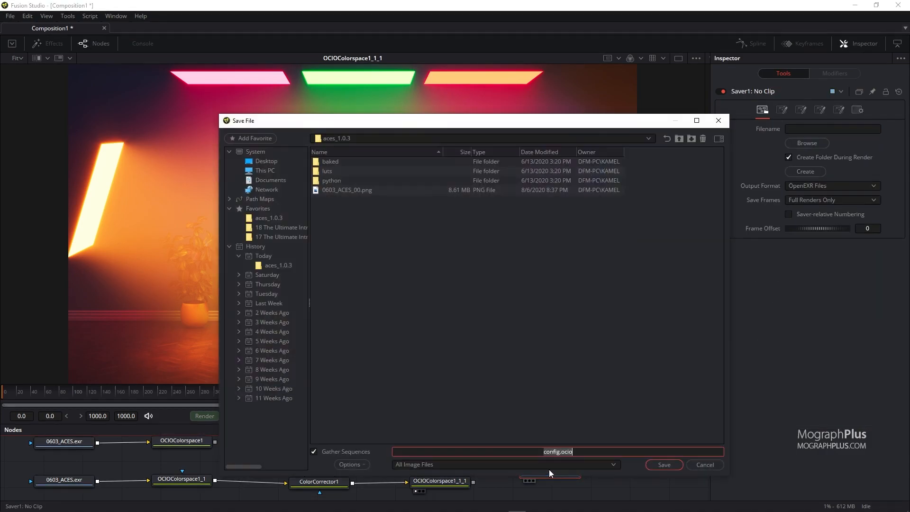
Choose the 06_Rendering folder for the Saver's output and name the file 0603_ACES.PNG, based on the existing EXR name
click(280, 228)
double_click(336, 210)
double_click(337, 210)
click(341, 180)
click(610, 453)
key(BackSpace)
key(BackSpace)
key(BackSpace)
text(PNG)
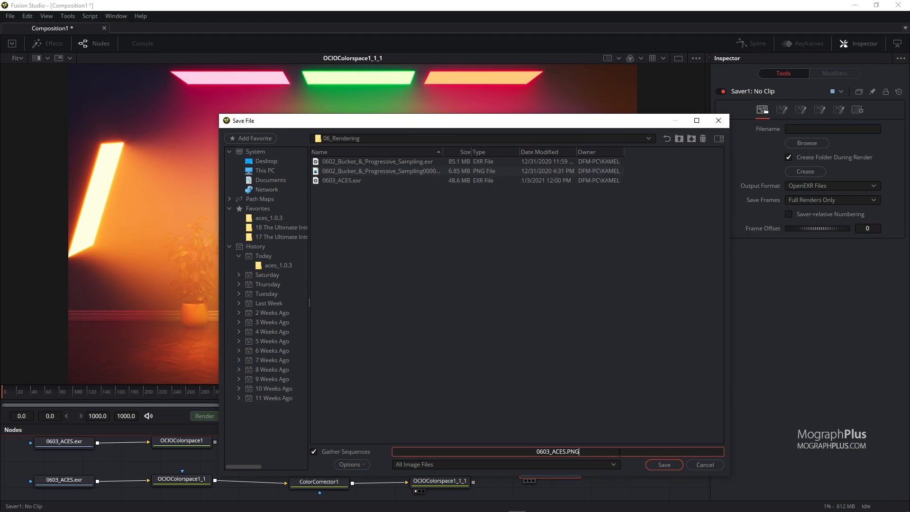
Choose PNG as the output file type and save the Saver's file settings
click(614, 466)
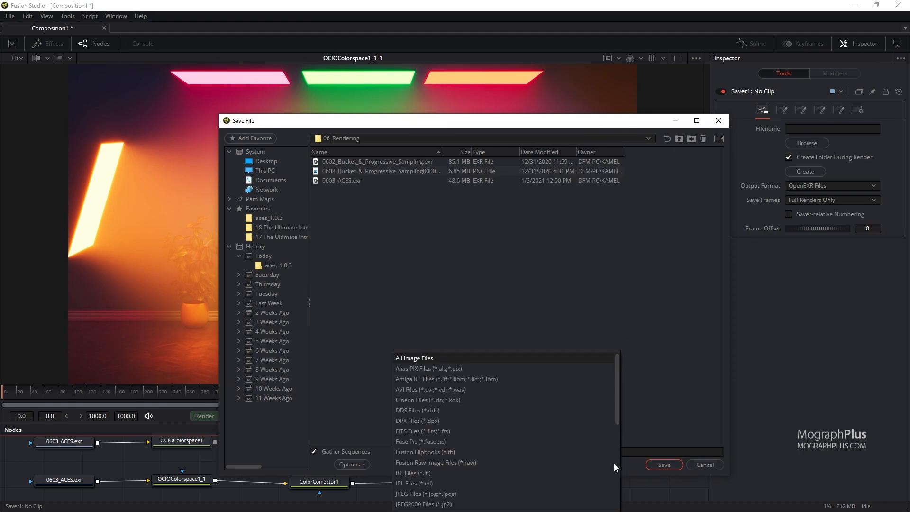
scroll(567, 396, down, 2)
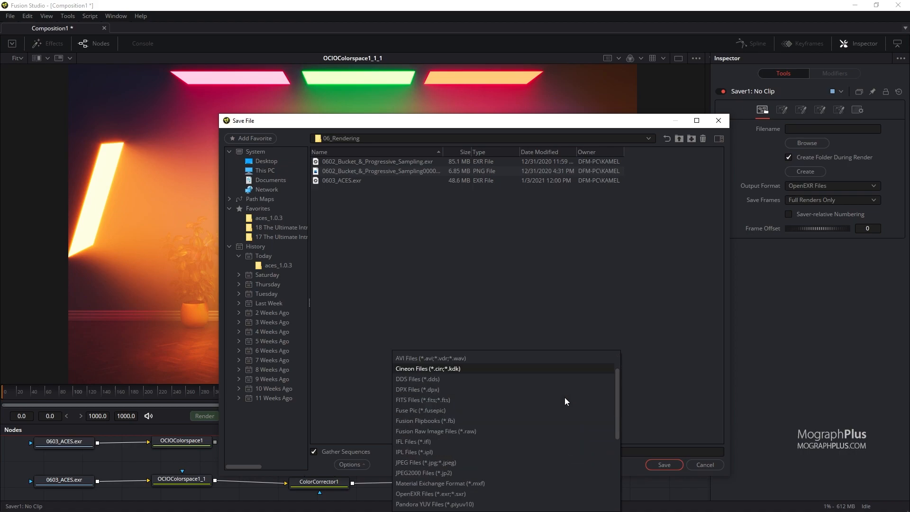
click(487, 483)
click(664, 464)
Connect the final colorspace node to the Saver and set both the render end and global end frames to 0
drag(473, 482, 558, 473)
double_click(101, 417)
text(0)
double_click(121, 417)
text(0)
key(Return)
Render the single frame through the Saver and dismiss the completion message
click(204, 417)
click(534, 378)
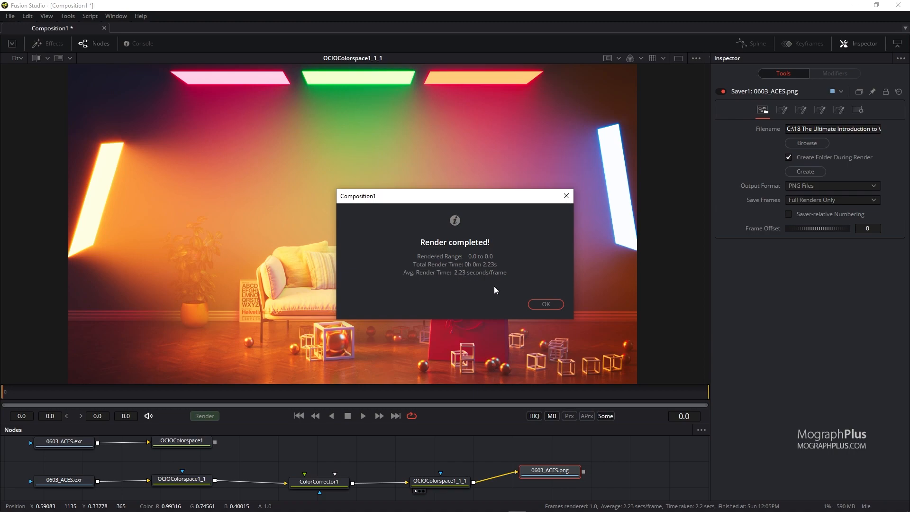
click(541, 303)
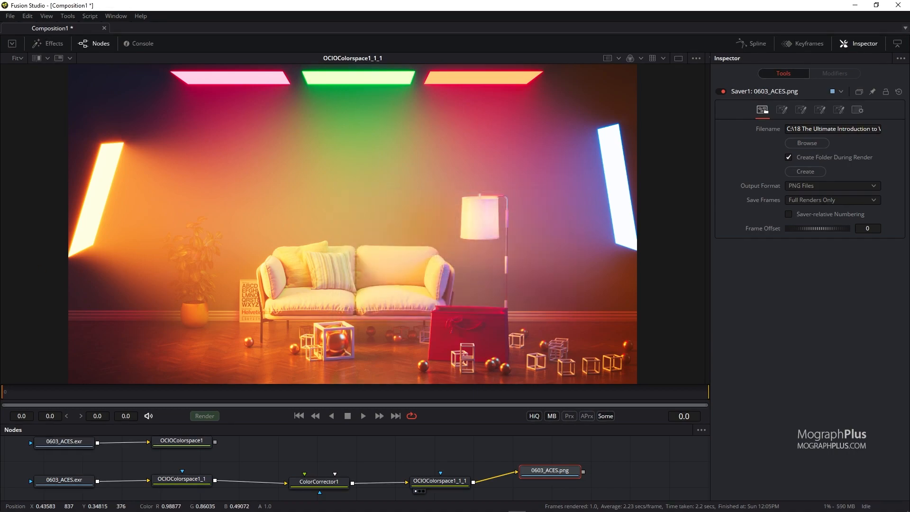
Open the rendered 0603_ACES0000 PNG from the 06_Rendering folder, examine it in Photos, and close it
drag(0, 259, 534, 178)
double_click(437, 251)
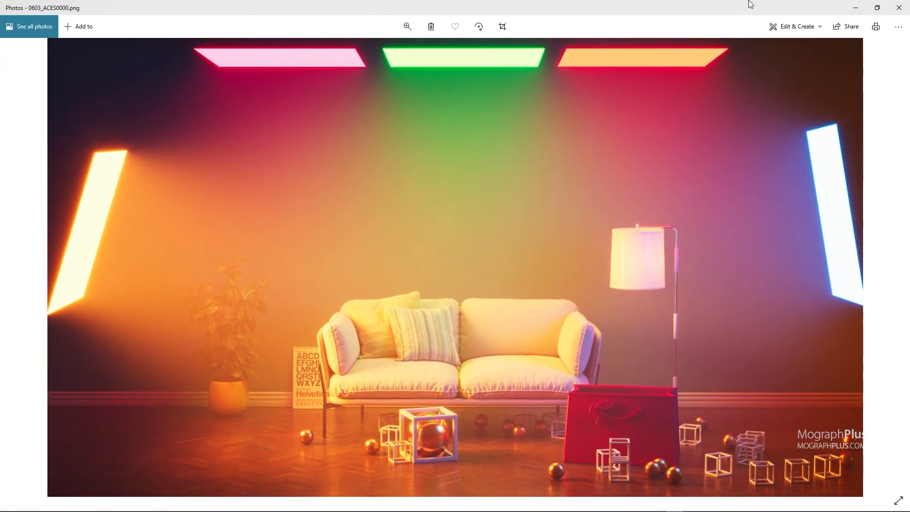
drag(749, 2, 0, 203)
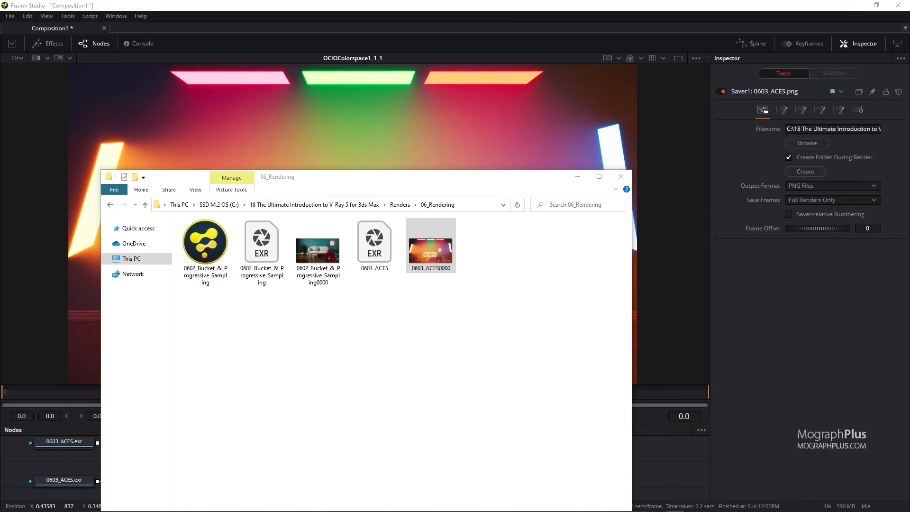
Switch to the V-Ray Frame Buffer in 3ds Max, show its layers, and enable Save in image for Display Correction
key(alt+Tab)
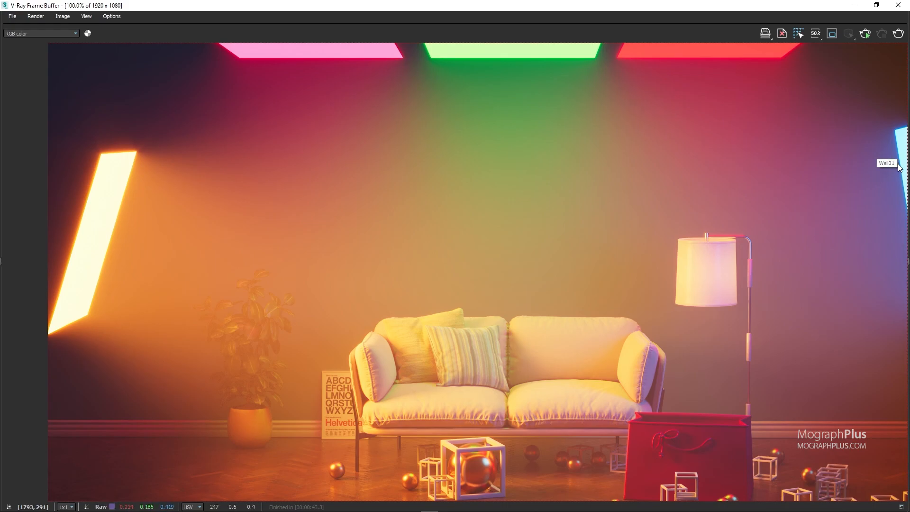
drag(717, 5, 422, 116)
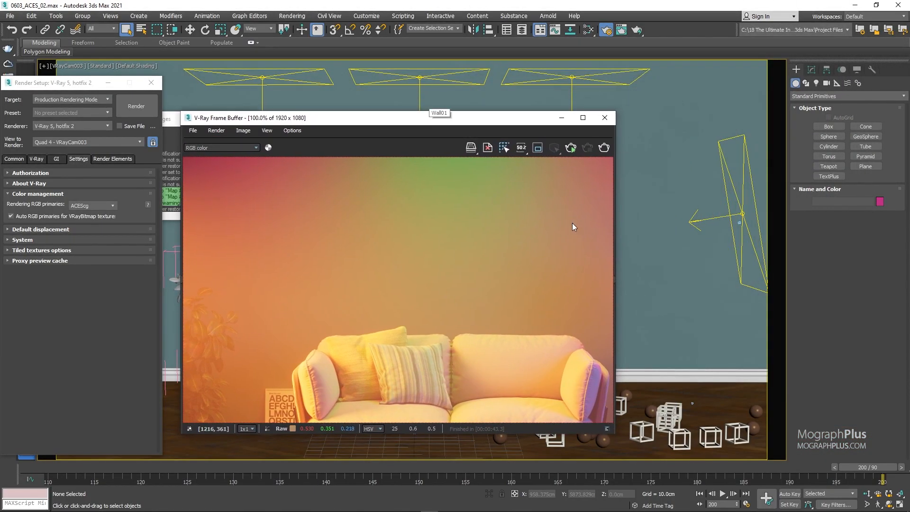
click(616, 247)
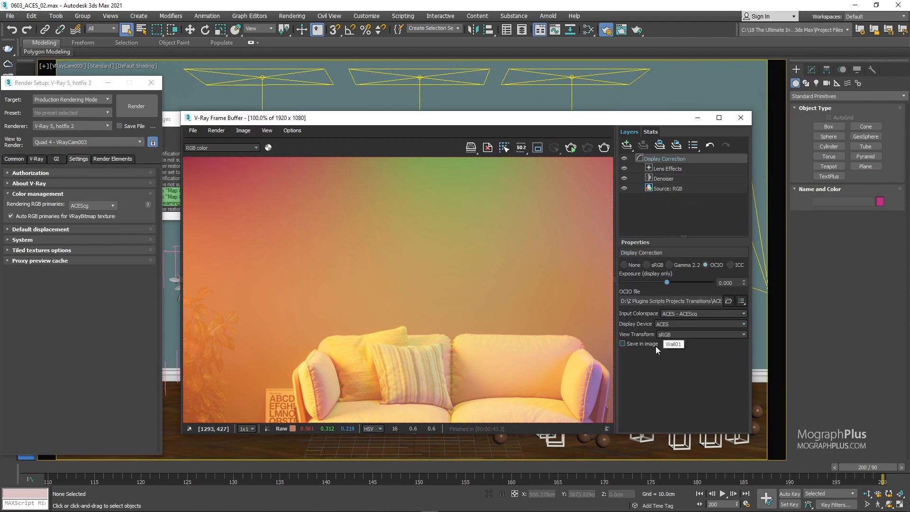
scroll(426, 295, down, 2)
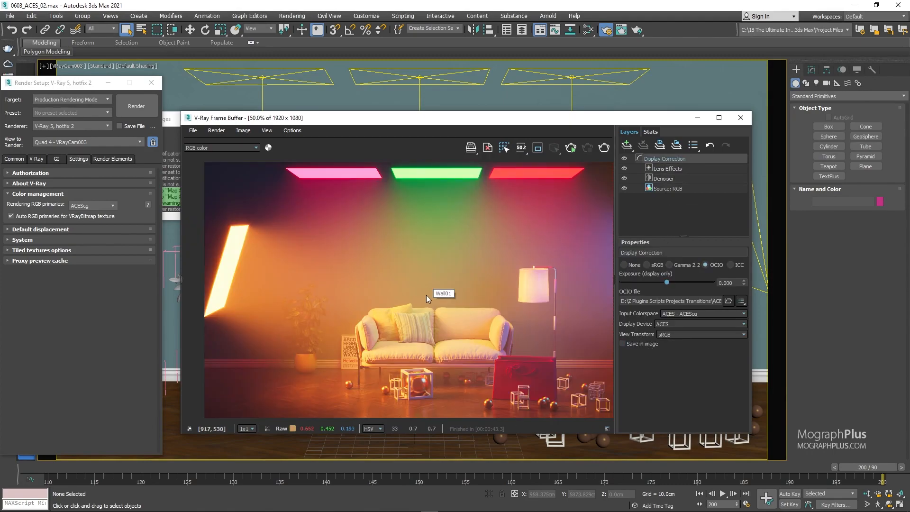
click(639, 343)
Save all image channels to a single OpenEXR file named 0603_ACES_two in the 06_Rendering folder
click(469, 149)
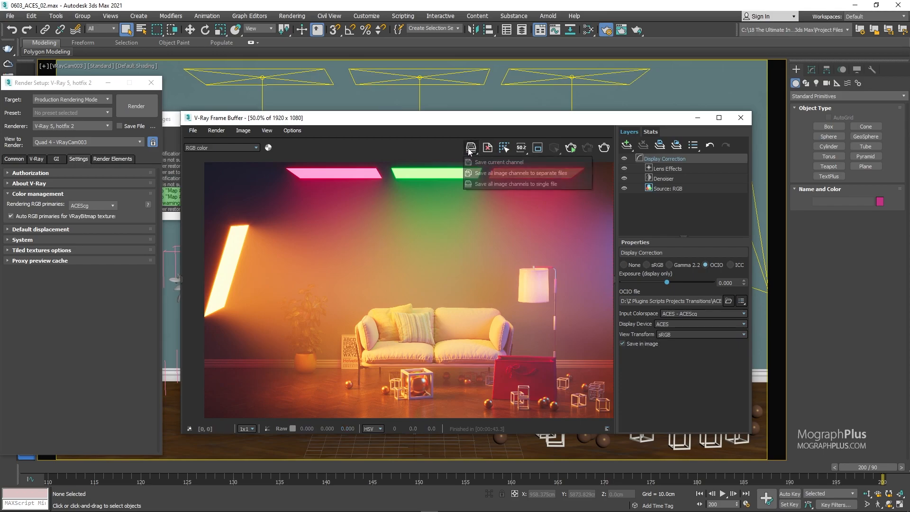
click(496, 186)
click(356, 223)
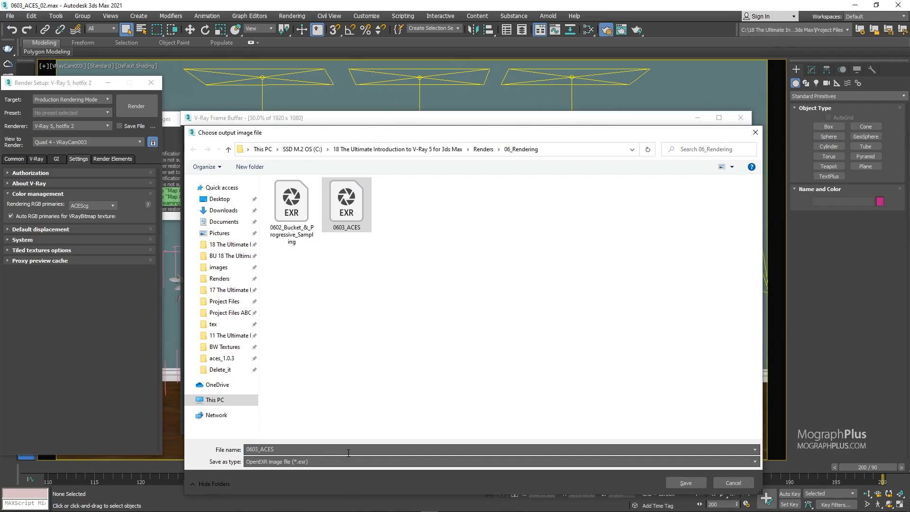
text(_two)
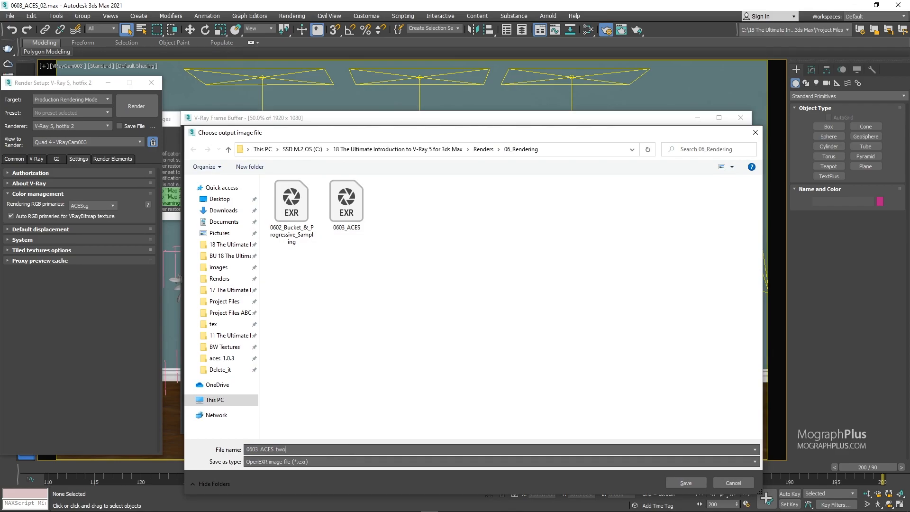
key(Return)
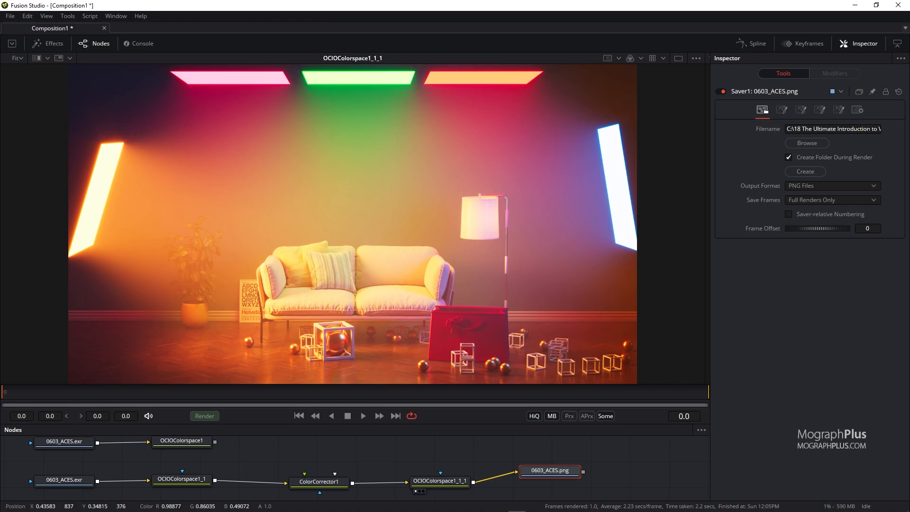
Load 0603_ACES_two.exr from the 06_Rendering folder into the Fusion composition, close the folder window, and view the new loader's image
key(alt+Tab)
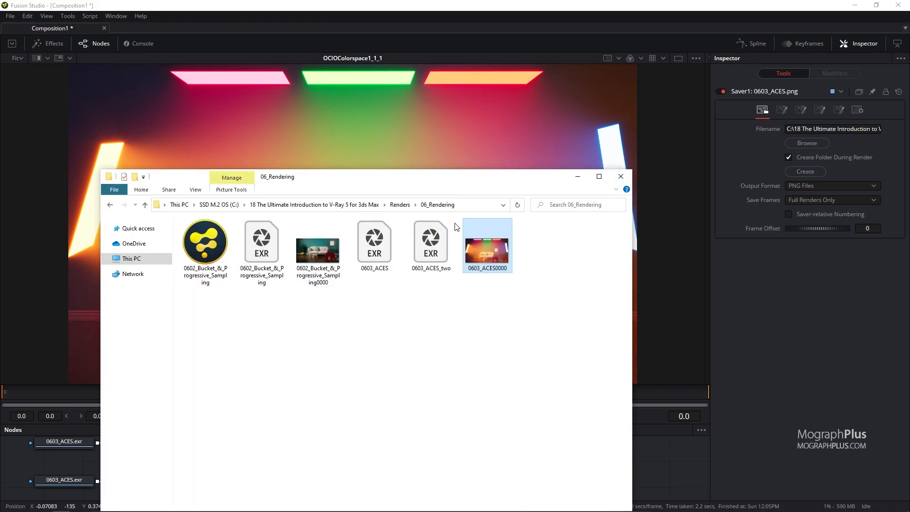
drag(431, 244, 674, 484)
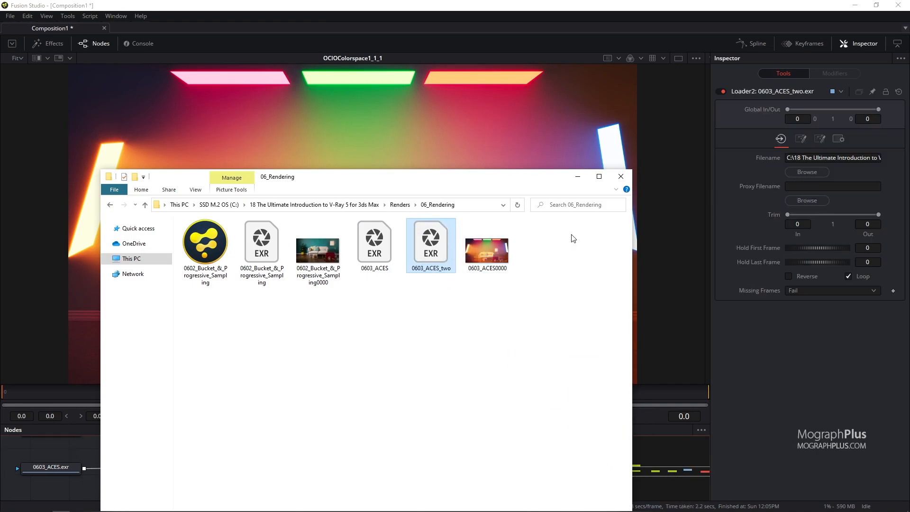
click(622, 177)
scroll(520, 467, down, 5)
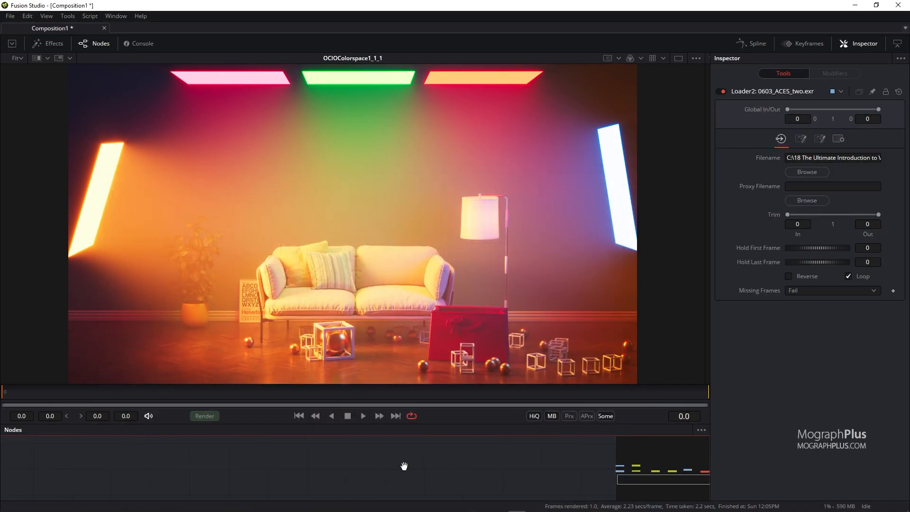
ctrl+scroll(330, 461, down, 3)
ctrl+scroll(372, 460, up, 3)
middle_drag(367, 455, 347, 493)
ctrl+scroll(357, 485, up, 2)
key(1)
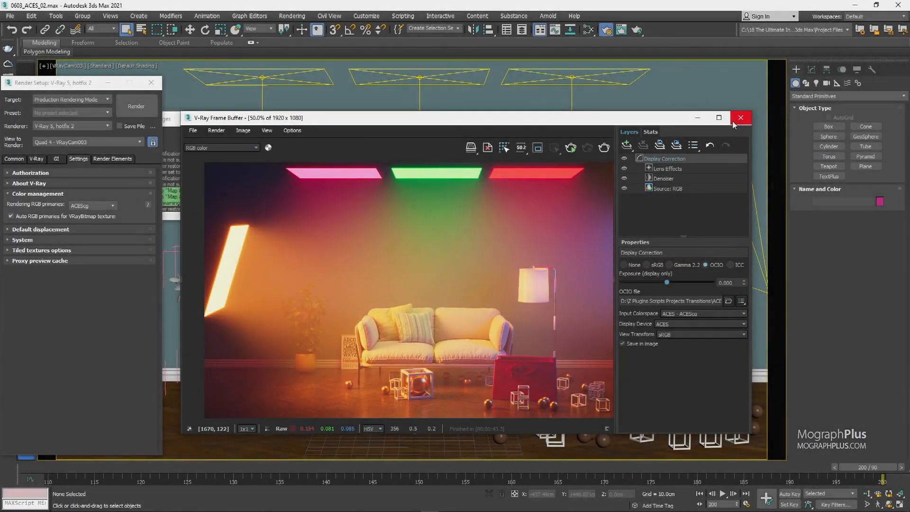
In the 3ds Max render settings, enable V-Ray raw image file output and choose OpenEXR as its save format
drag(72, 83, 173, 83)
click(135, 160)
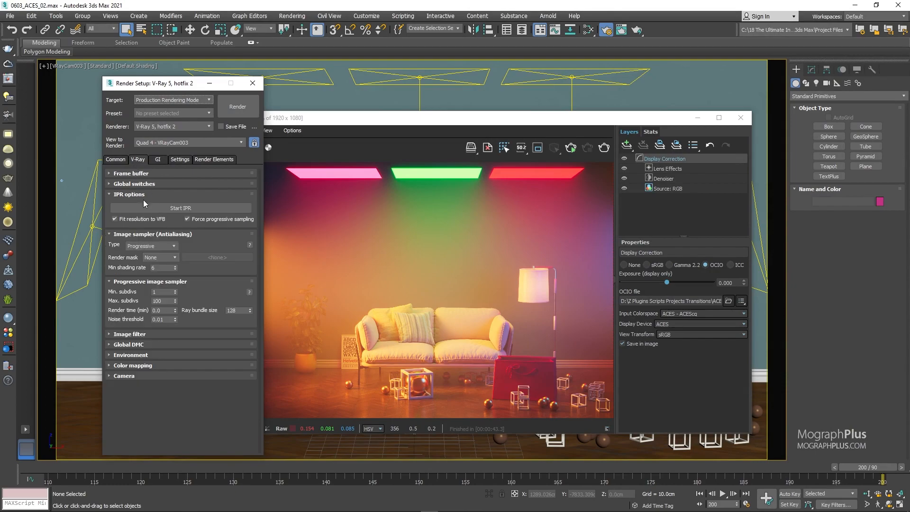
click(135, 174)
click(139, 247)
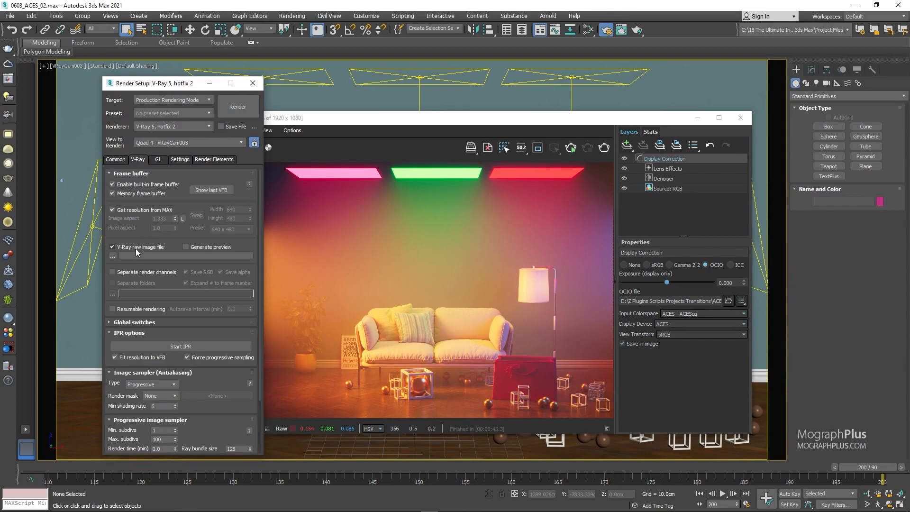
click(112, 256)
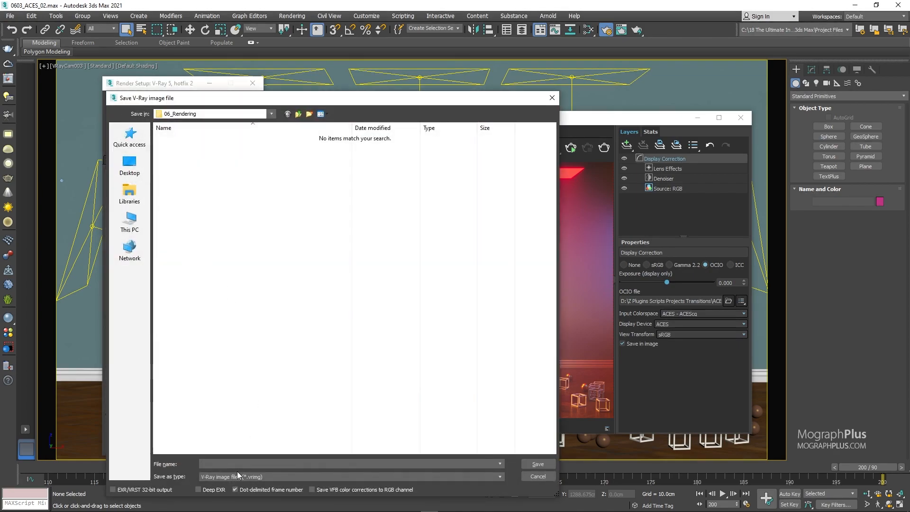
click(239, 475)
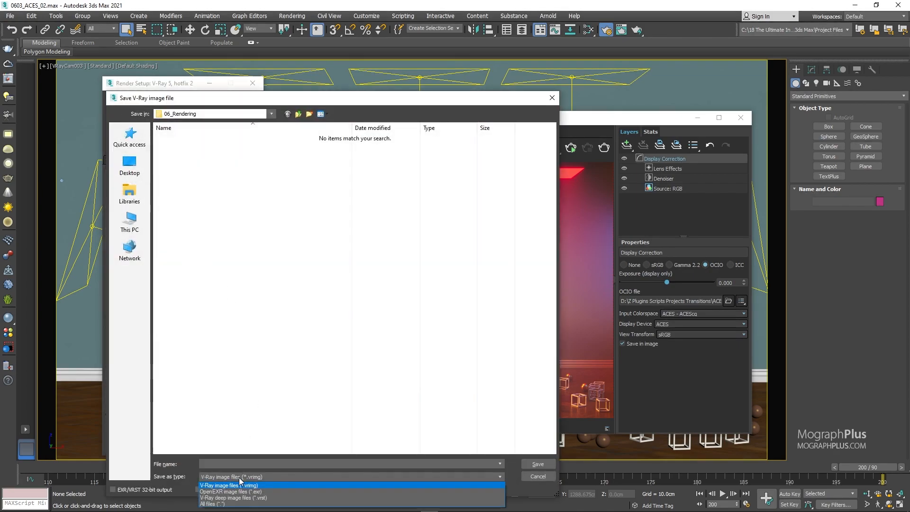
click(266, 492)
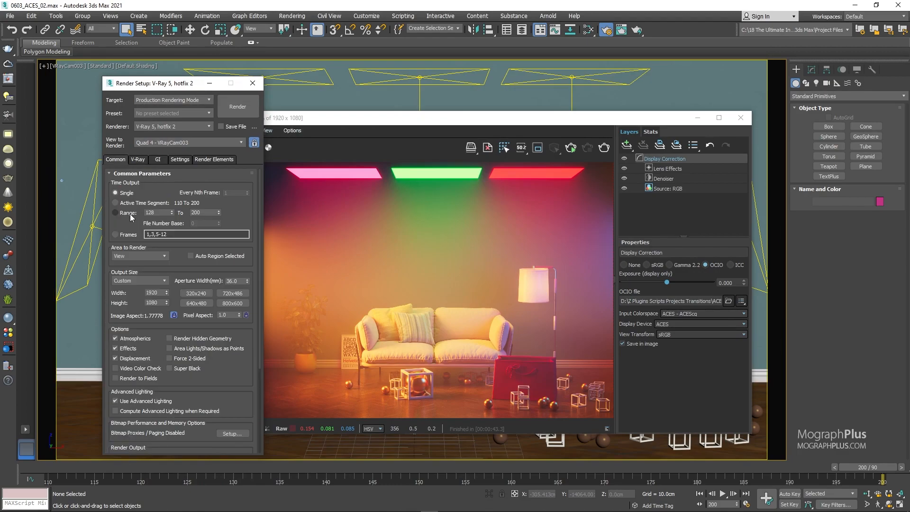
Set the time output to a frame range and turn on Save File for the render output
click(115, 214)
click(241, 127)
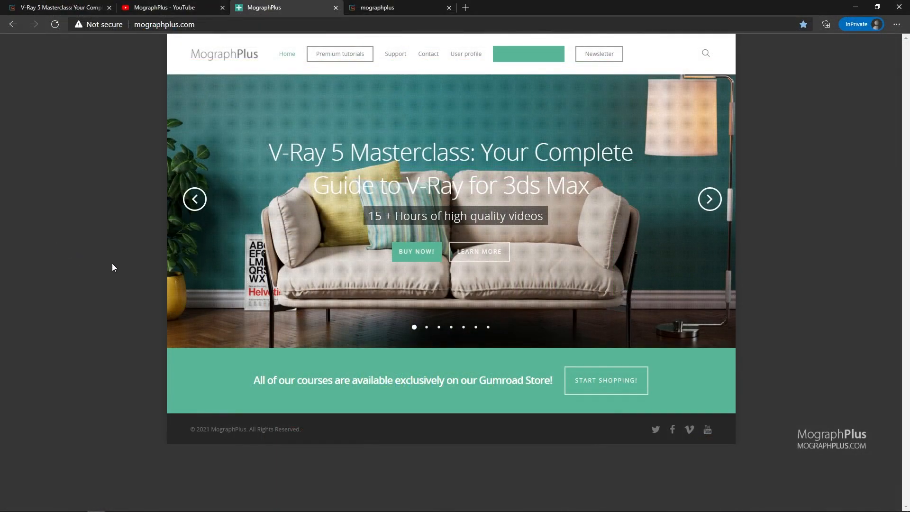
Browse the course banners on mographplus.com in the browser and examine the products in the mographplus Gumroad store
click(713, 201)
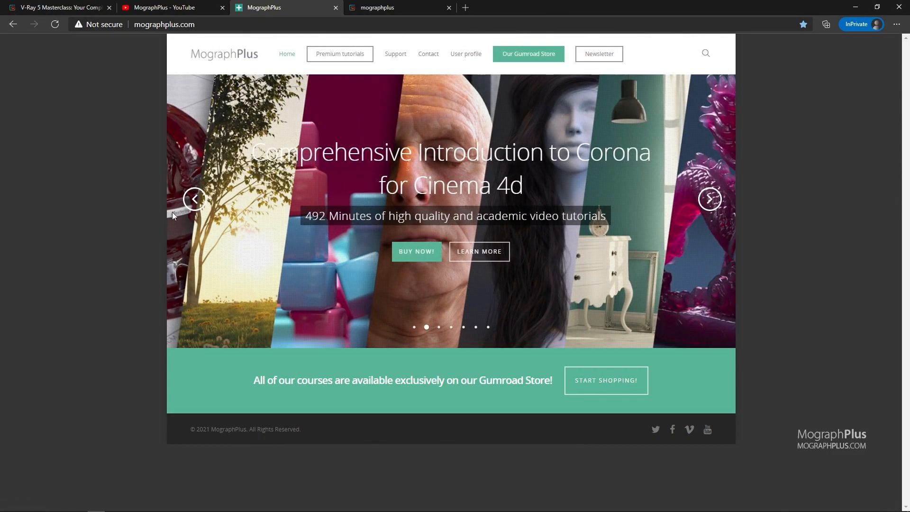
click(175, 200)
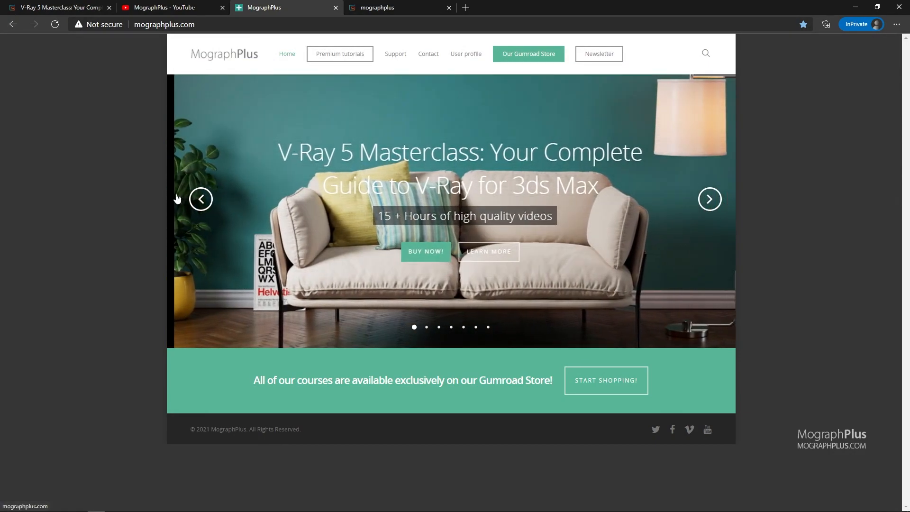
click(394, 7)
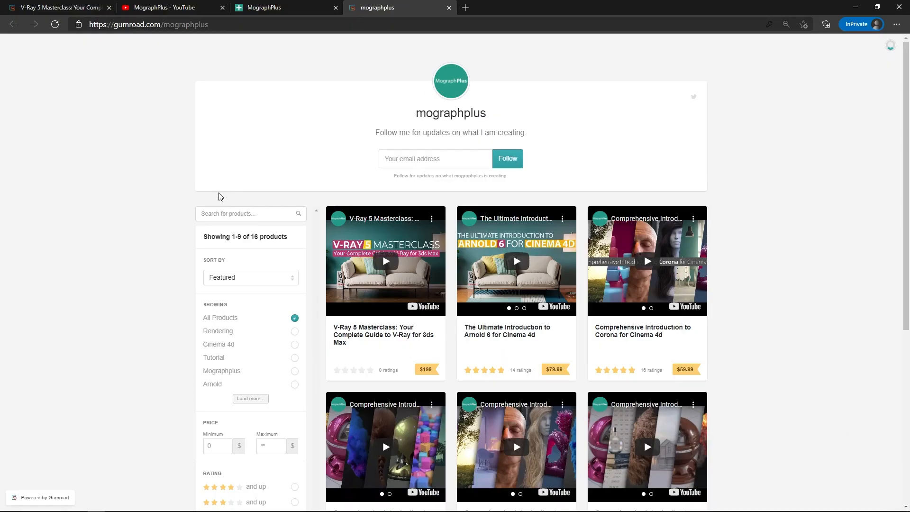
scroll(158, 243, down, 4)
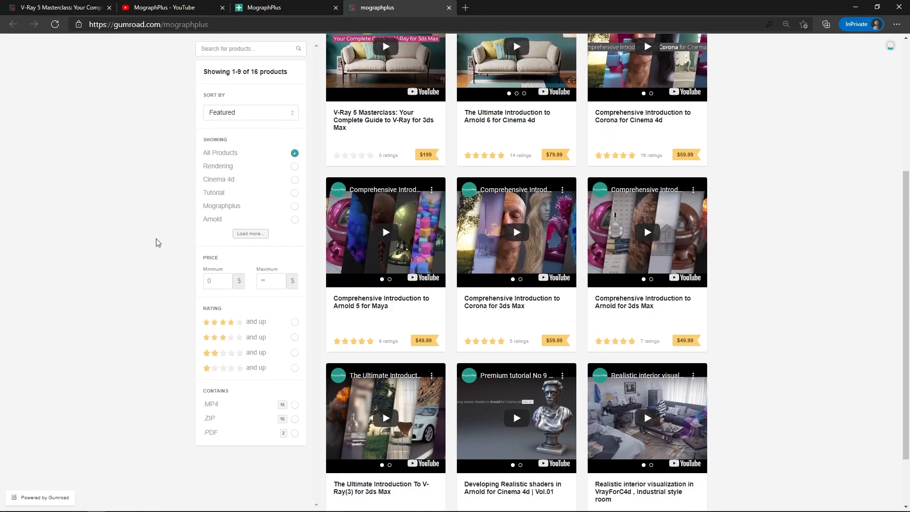
scroll(158, 242, up, 2)
scroll(158, 243, up, 2)
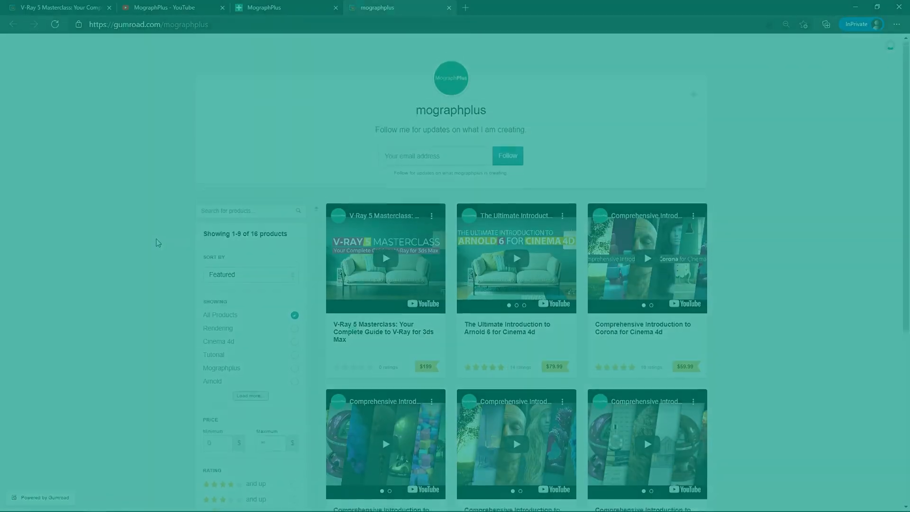